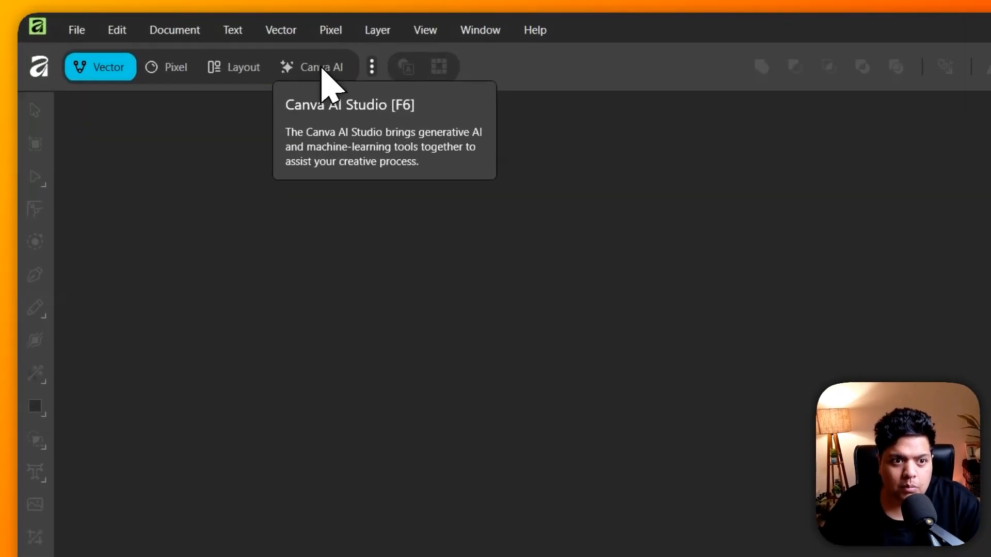
Open the Canva AI studio, hide it from the available studios, and restore it as the active studio
{"action": "left_click", "coordinate": [231, 50]}
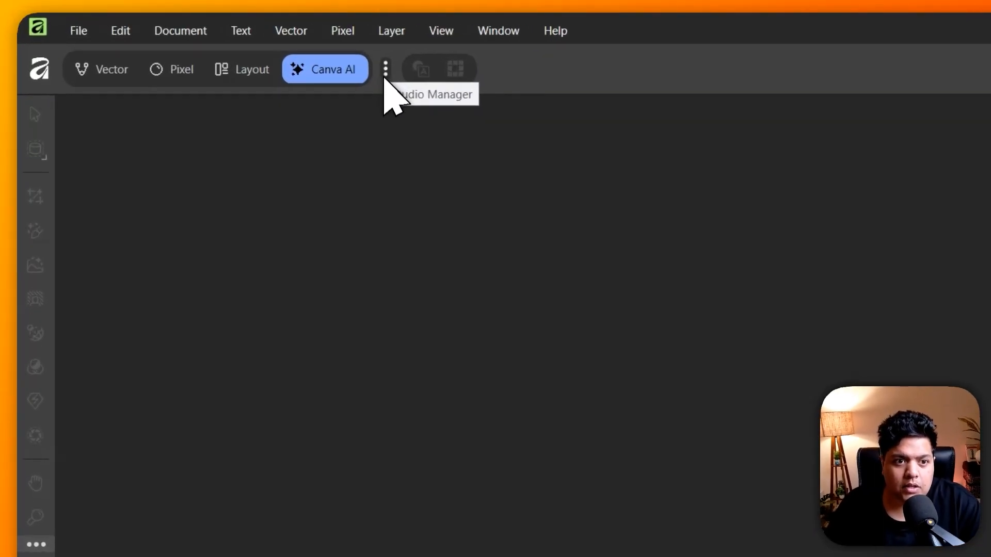
{"action": "left_click", "coordinate": [261, 49]}
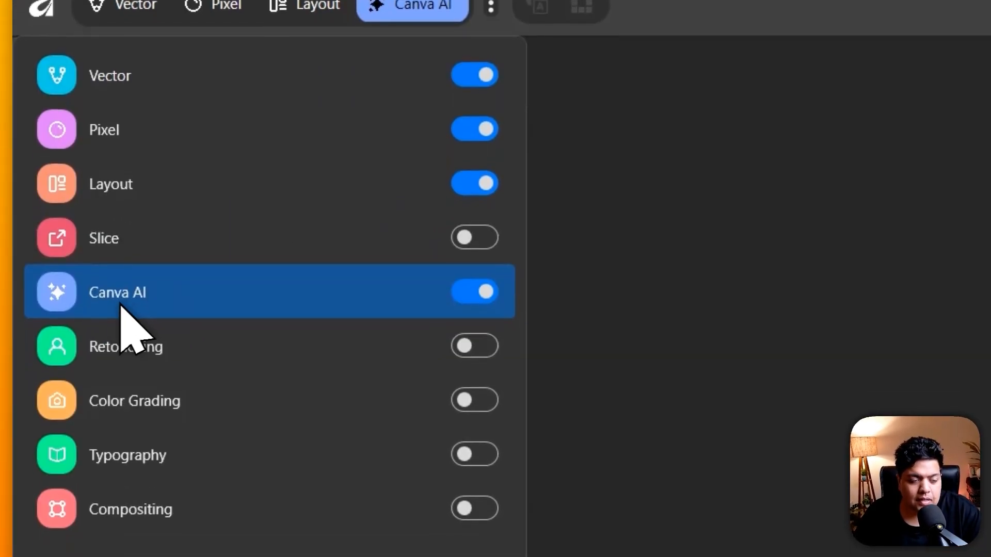
{"action": "left_click", "coordinate": [483, 295]}
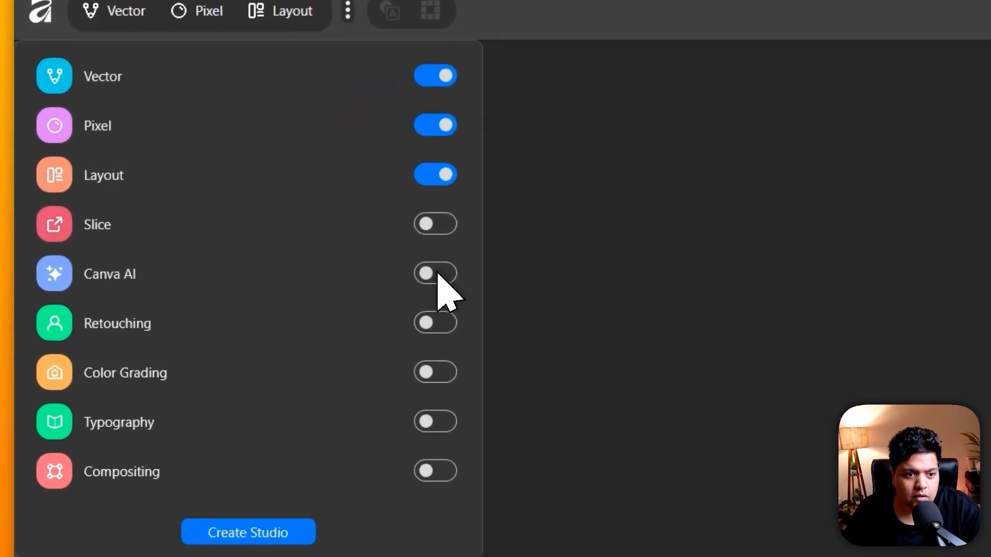
{"action": "left_click", "coordinate": [252, 193]}
{"action": "left_click", "coordinate": [205, 49]}
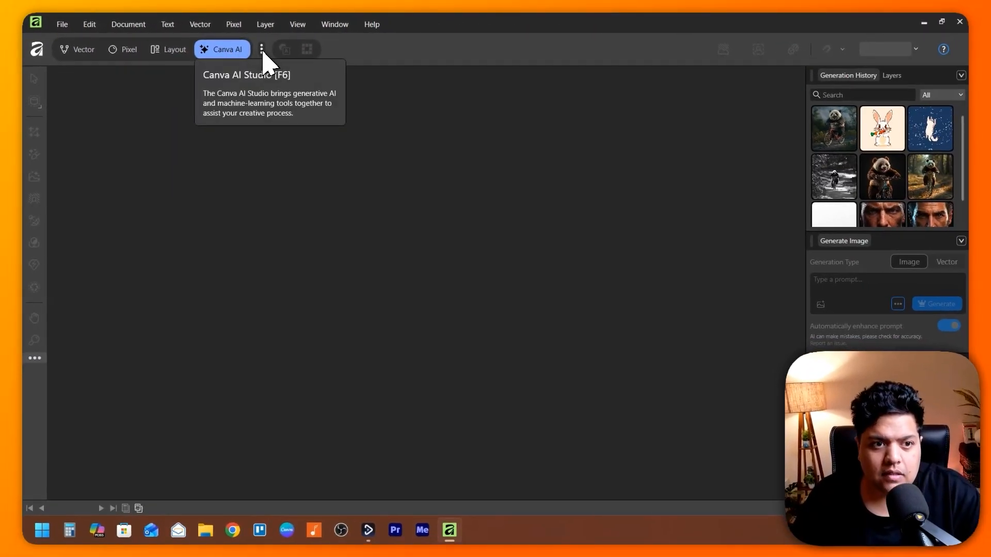
Choose Canva AI from the full list of studios
{"action": "left_click", "coordinate": [61, 24]}
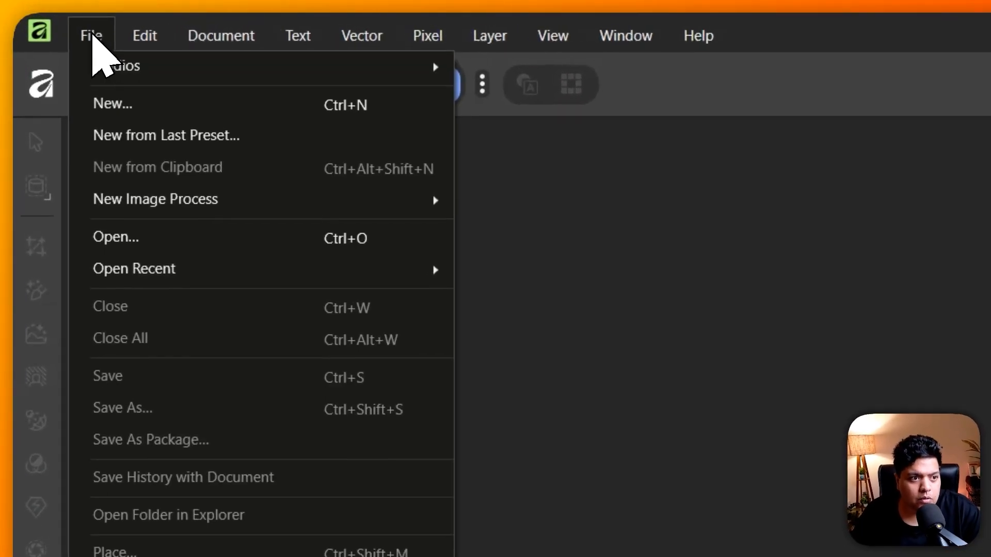
{"action": "mouse_move", "coordinate": [238, 44]}
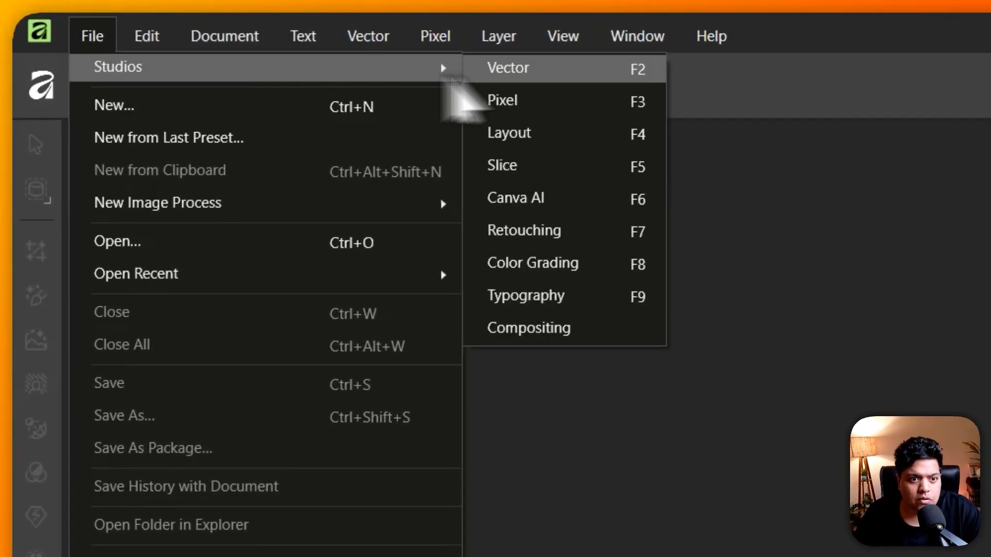
{"action": "left_click", "coordinate": [559, 204]}
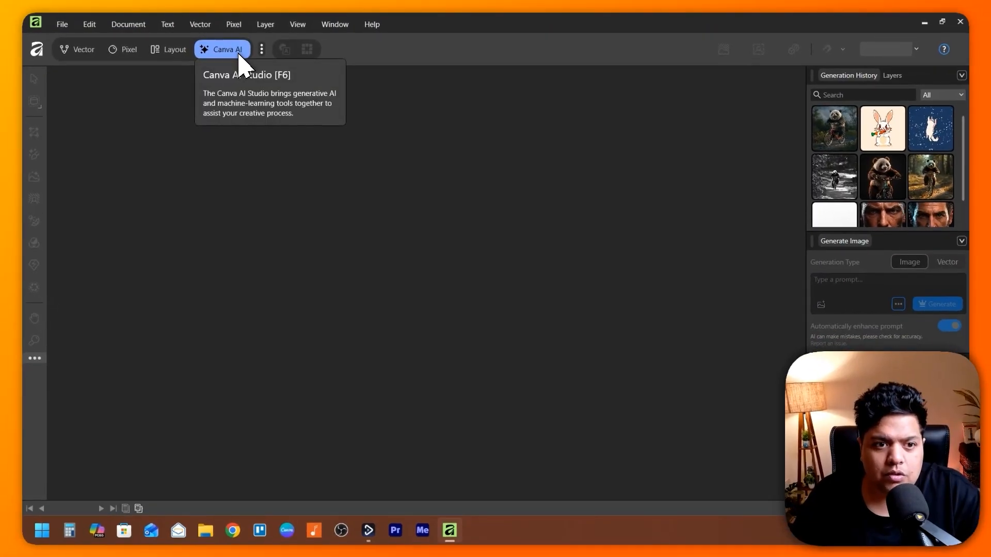
Create a new landscape document from a page preset and switch it to the Canva AI studio
{"action": "left_click", "coordinate": [62, 26]}
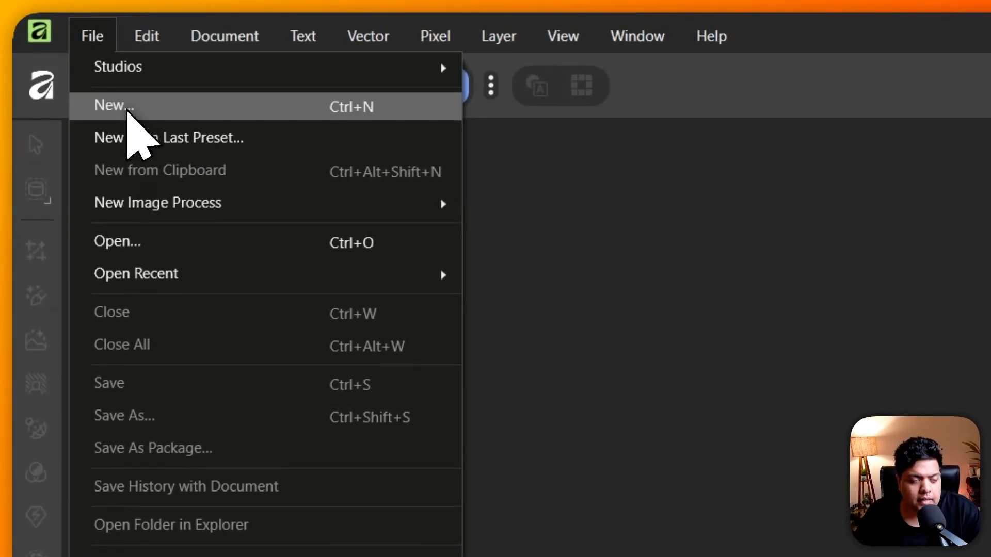
{"action": "left_click", "coordinate": [79, 61]}
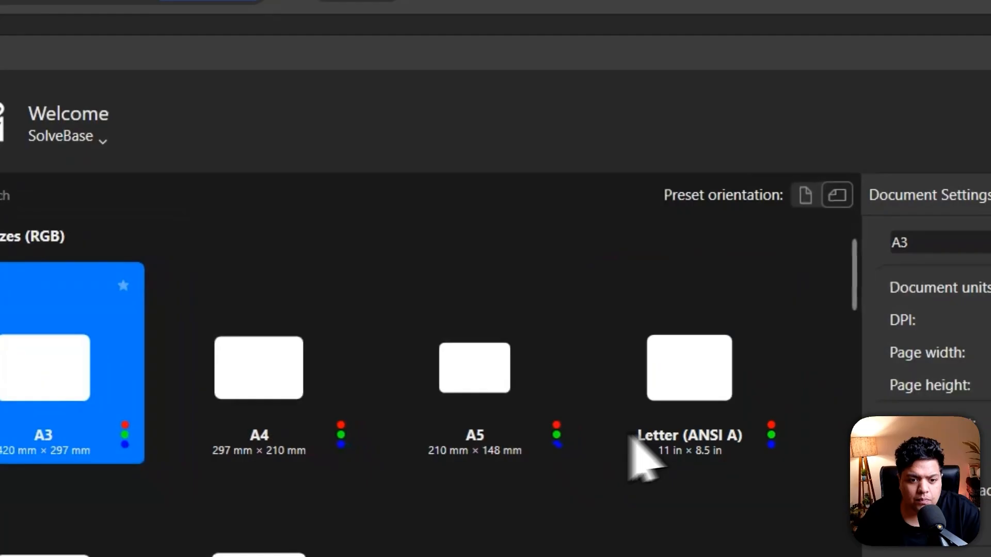
{"action": "left_click", "coordinate": [256, 379]}
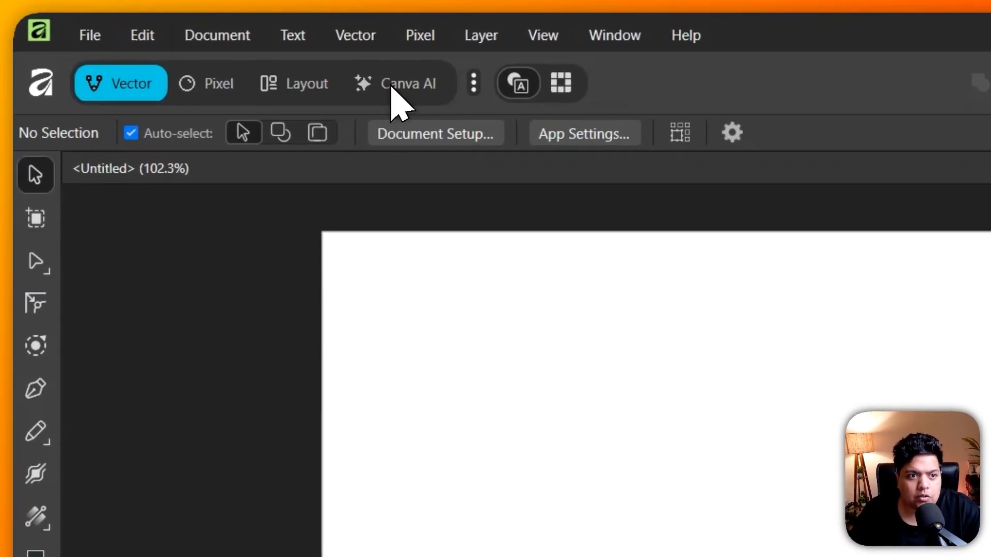
{"action": "left_click", "coordinate": [215, 49]}
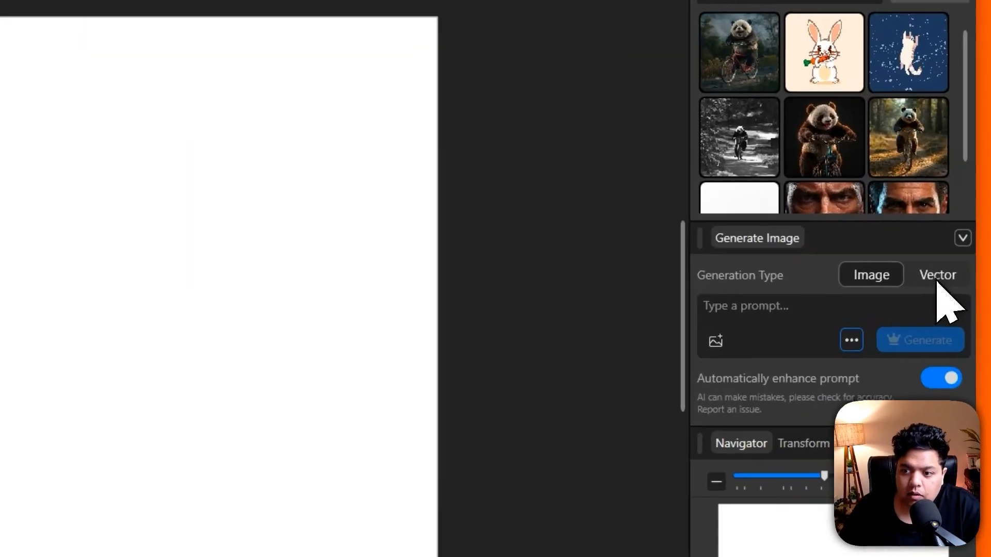
Try the Vector generation type for Generate Image and return to the Image type
{"action": "left_click", "coordinate": [947, 274]}
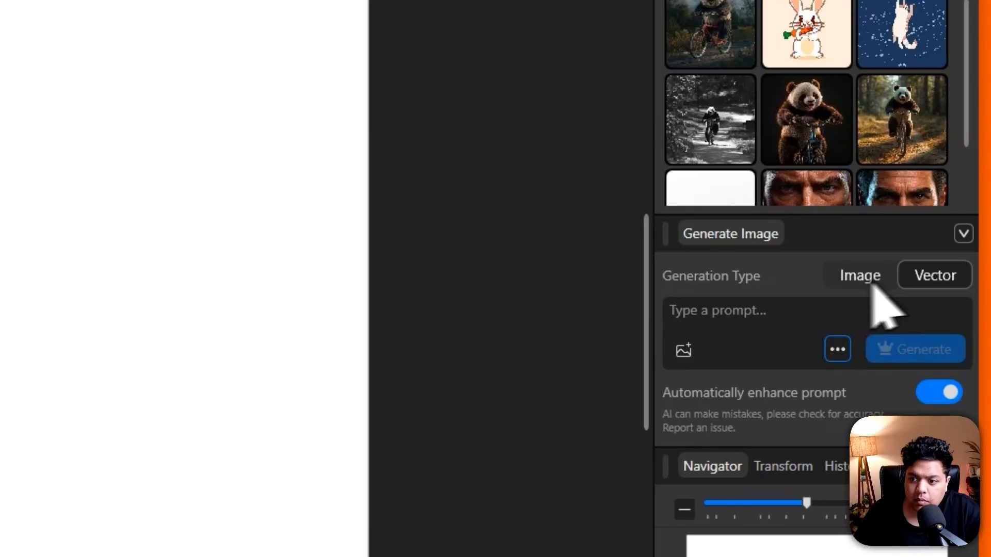
{"action": "left_click", "coordinate": [910, 274]}
{"action": "left_click", "coordinate": [948, 274]}
{"action": "left_click", "coordinate": [857, 281]}
{"action": "left_click", "coordinate": [706, 313]}
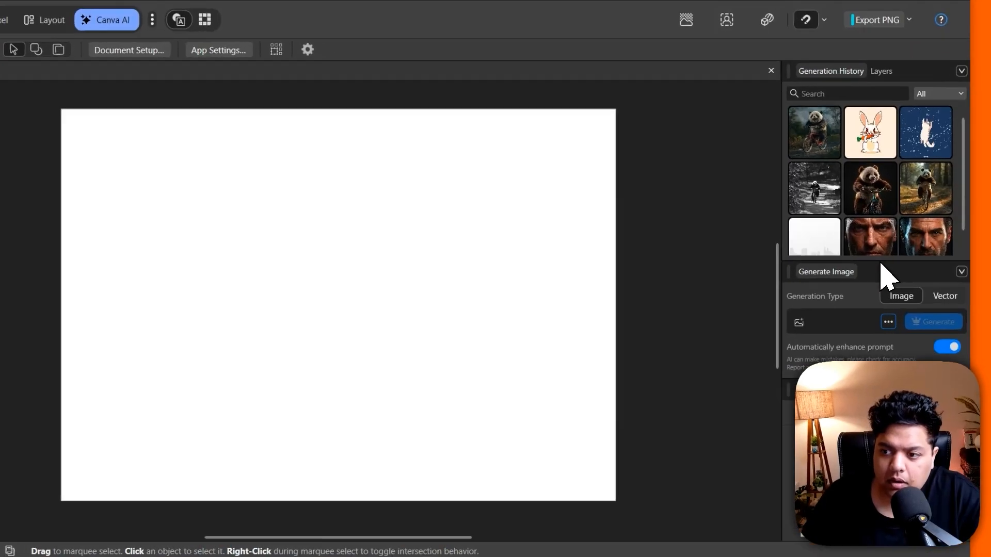
Enlarge the Generate Image panel, float it over the canvas, and dock it back below Generation History
{"action": "left_click_drag", "start_coordinate": [890, 261], "coordinate": [886, 202]}
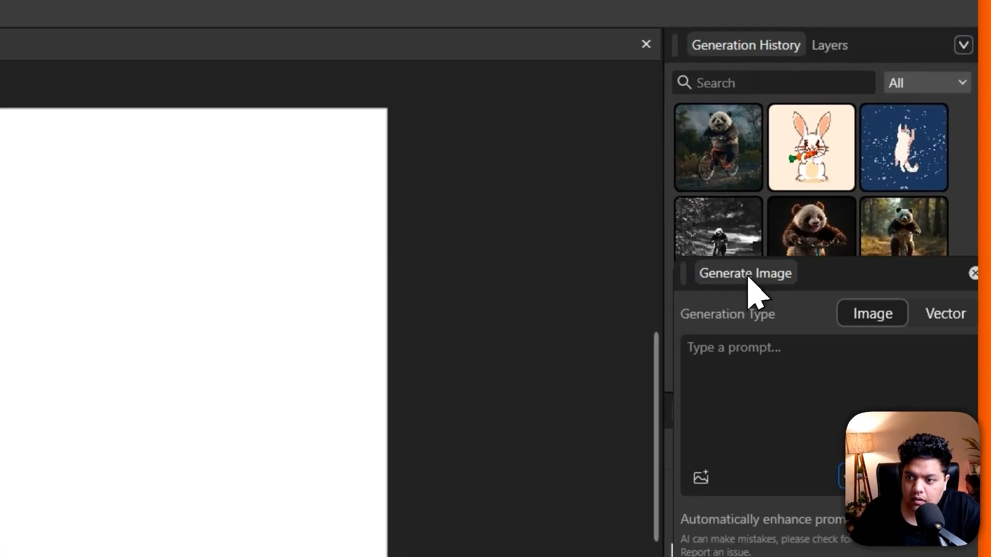
{"action": "left_click_drag", "start_coordinate": [851, 220], "coordinate": [813, 195]}
{"action": "left_click_drag", "start_coordinate": [667, 235], "coordinate": [280, 163]}
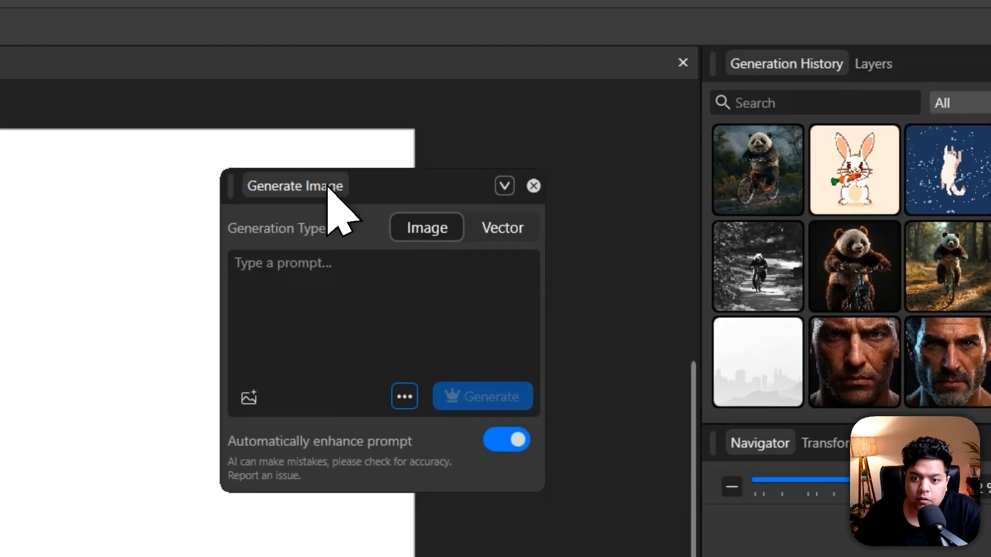
{"action": "left_click_drag", "start_coordinate": [329, 186], "coordinate": [690, 288]}
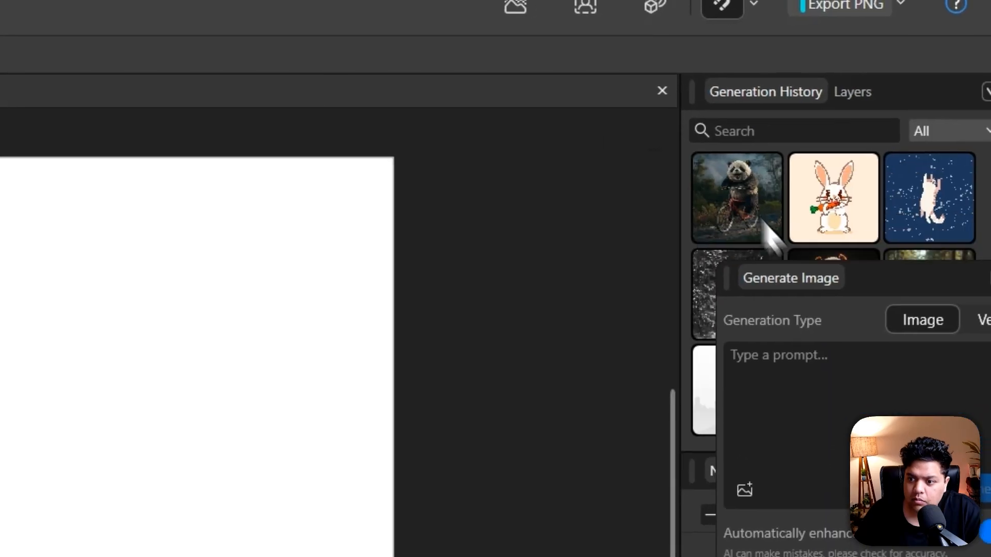
{"action": "left_click_drag", "start_coordinate": [763, 221], "coordinate": [754, 387]}
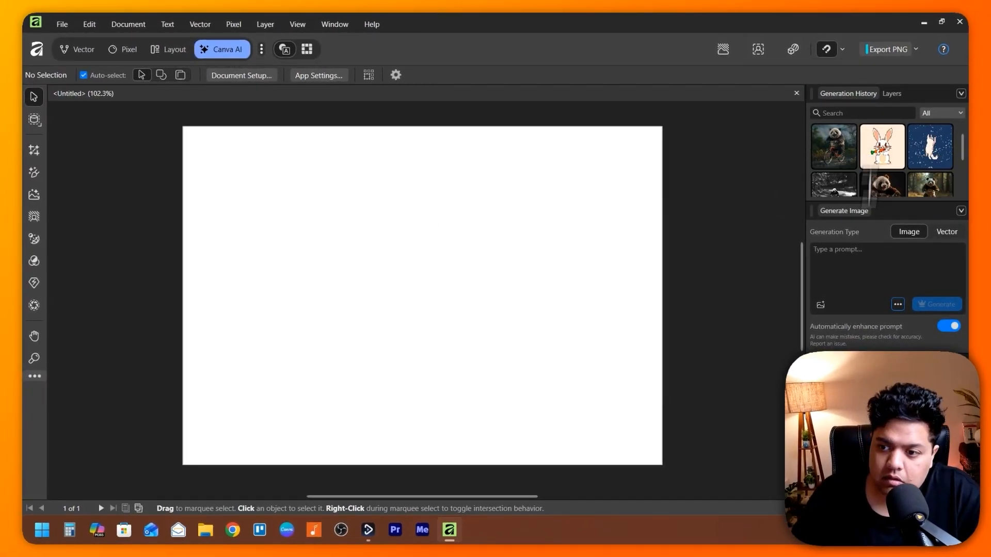
Examine the reference image options for the prompt, including the image sources and the image guidance types
{"action": "left_click", "coordinate": [829, 251]}
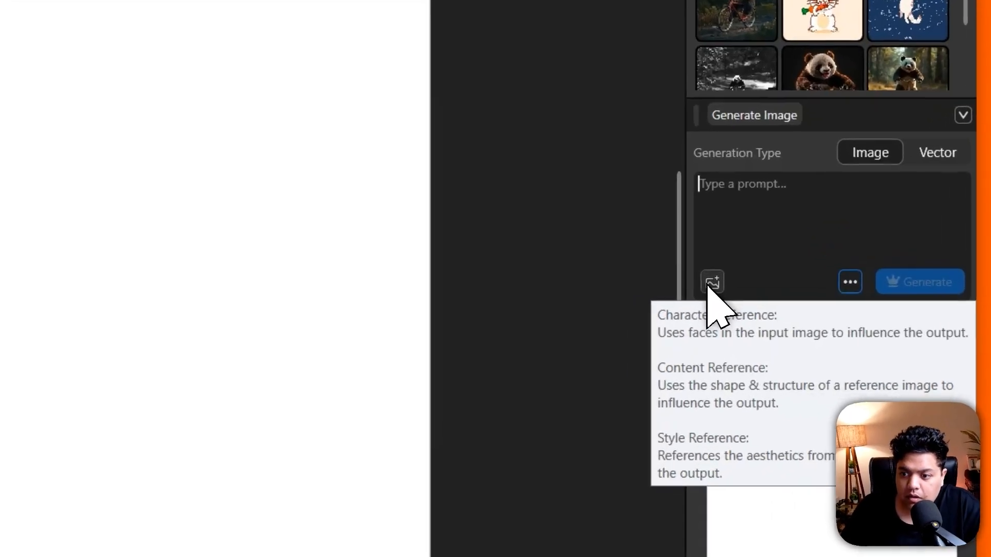
{"action": "left_click", "coordinate": [820, 304]}
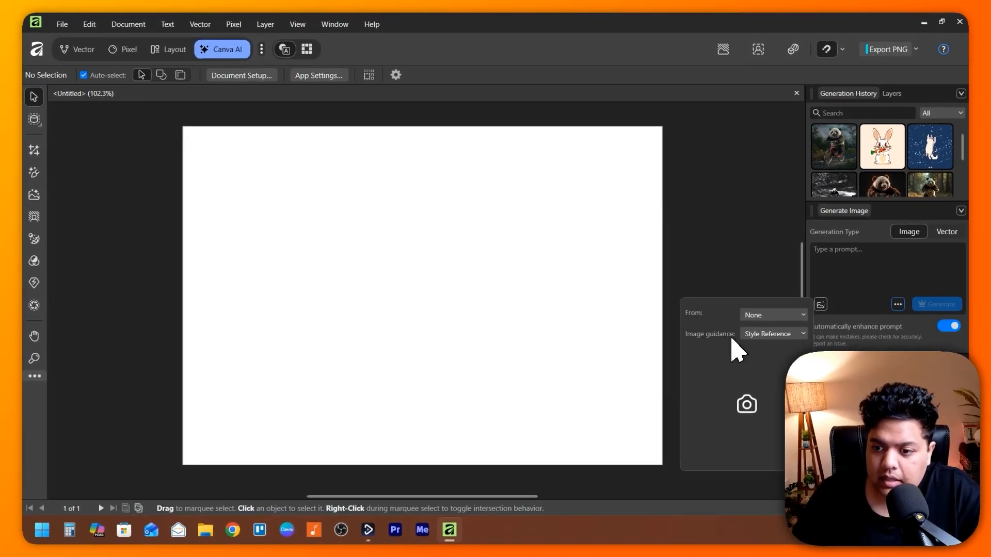
{"action": "left_click", "coordinate": [750, 315]}
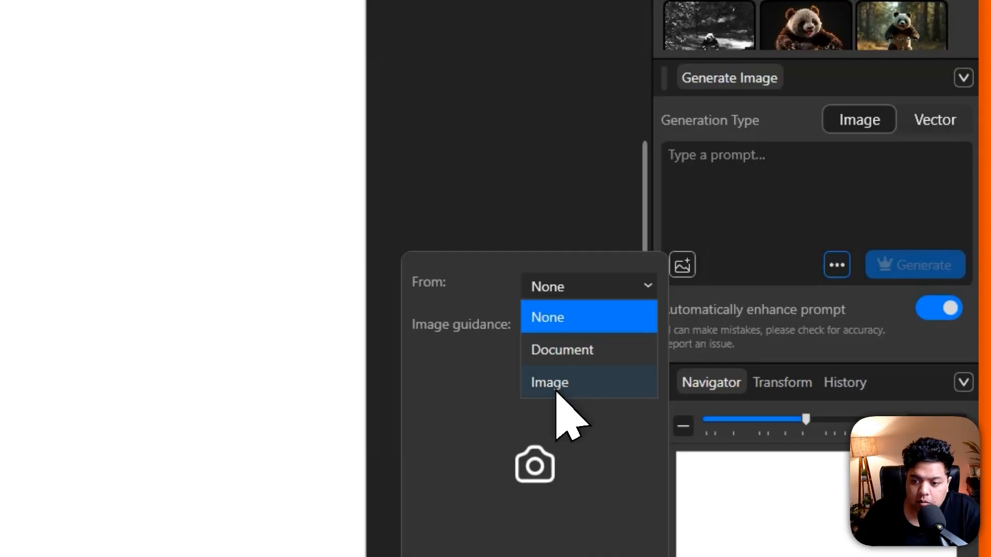
{"action": "left_click", "coordinate": [563, 289]}
{"action": "left_click", "coordinate": [564, 288]}
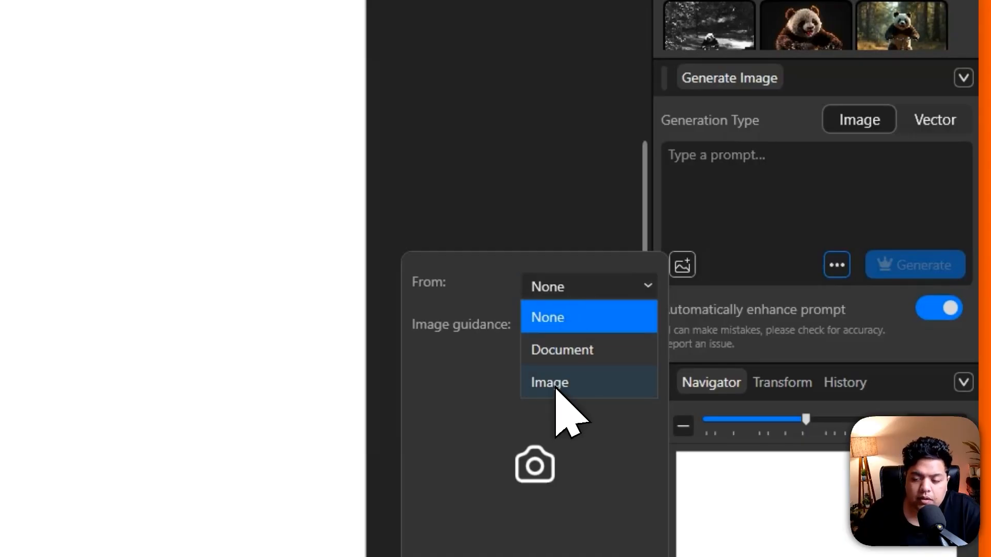
{"action": "left_click", "coordinate": [502, 326]}
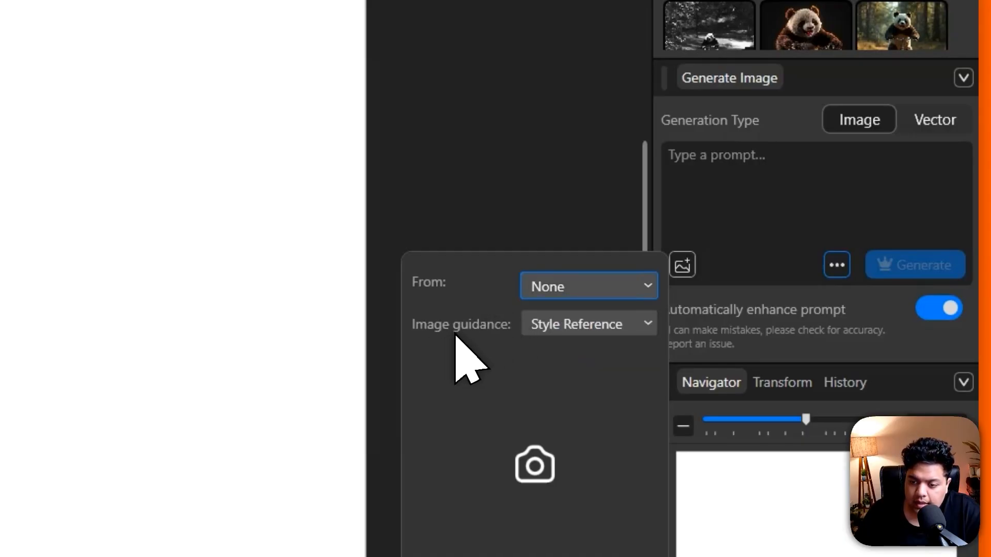
{"action": "left_click", "coordinate": [596, 325]}
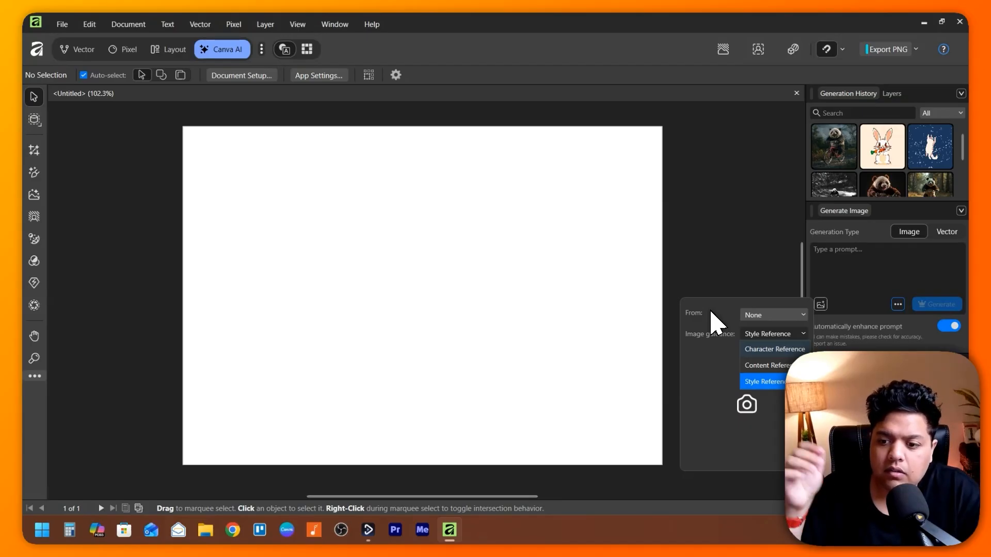
{"action": "left_click", "coordinate": [711, 312]}
{"action": "left_click", "coordinate": [839, 264]}
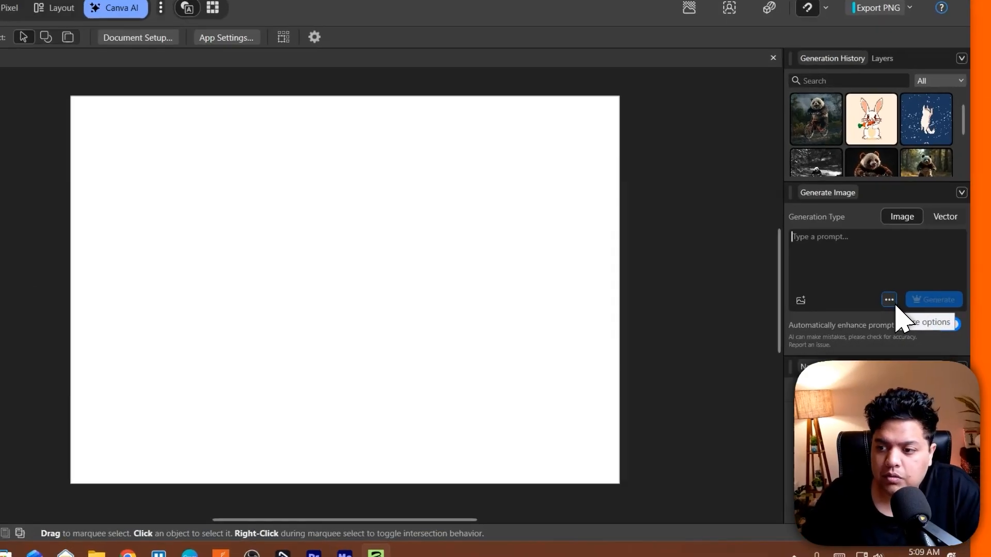
Browse the image generation styles and choose 3D Render
{"action": "left_click", "coordinate": [897, 305]}
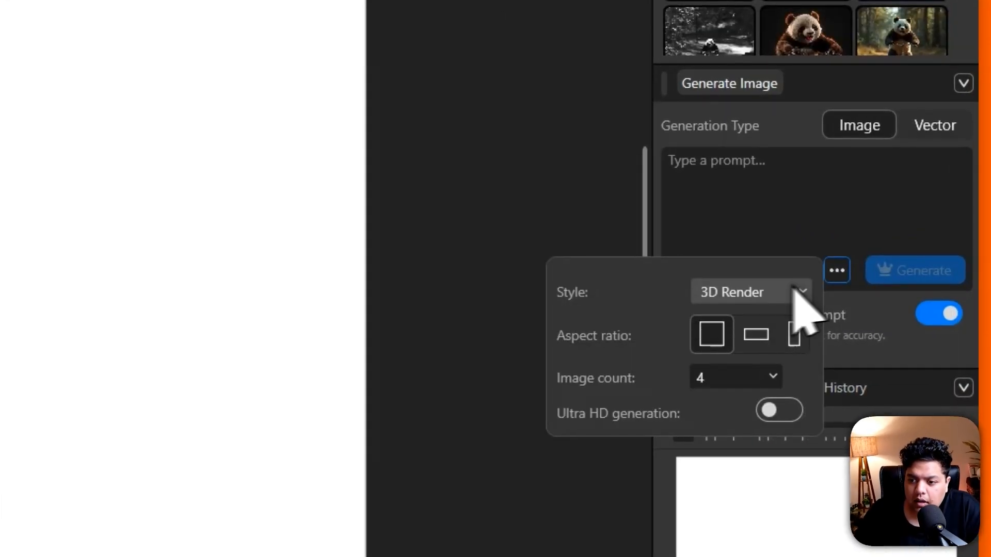
{"action": "left_click", "coordinate": [743, 292]}
{"action": "scroll", "coordinate": [774, 155], "scroll_direction": "down", "scroll_amount": 2}
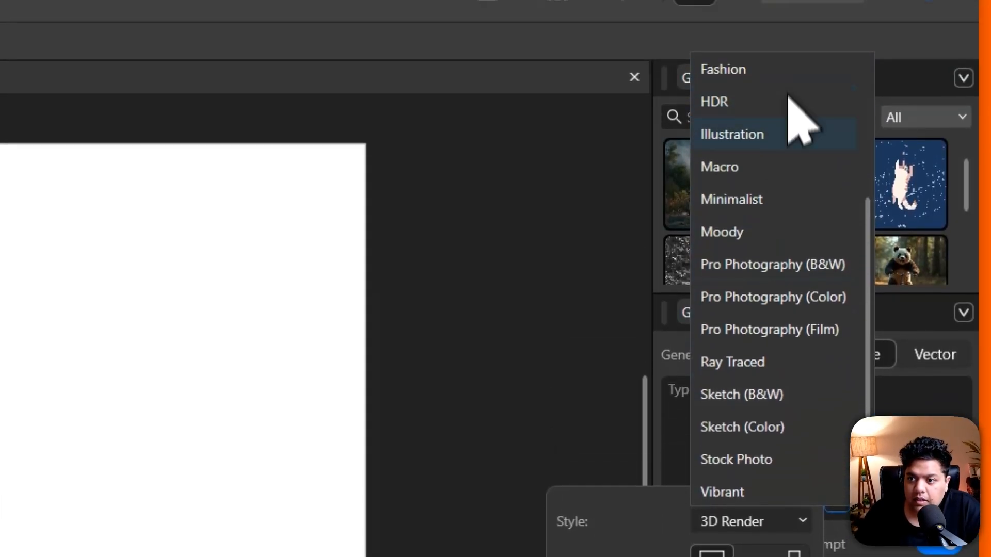
{"action": "scroll", "coordinate": [774, 154], "scroll_direction": "up", "scroll_amount": 2}
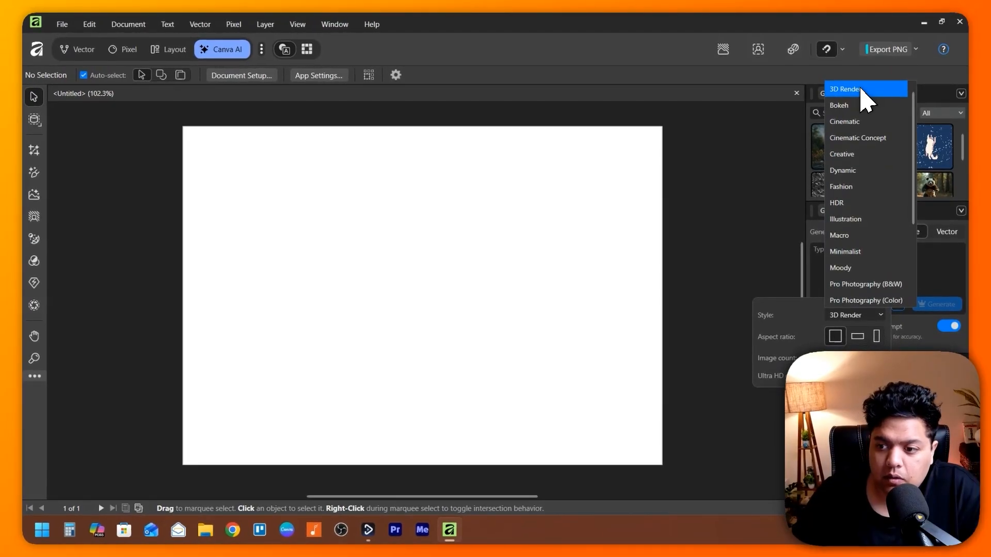
{"action": "scroll", "coordinate": [866, 204], "scroll_direction": "down", "scroll_amount": 3}
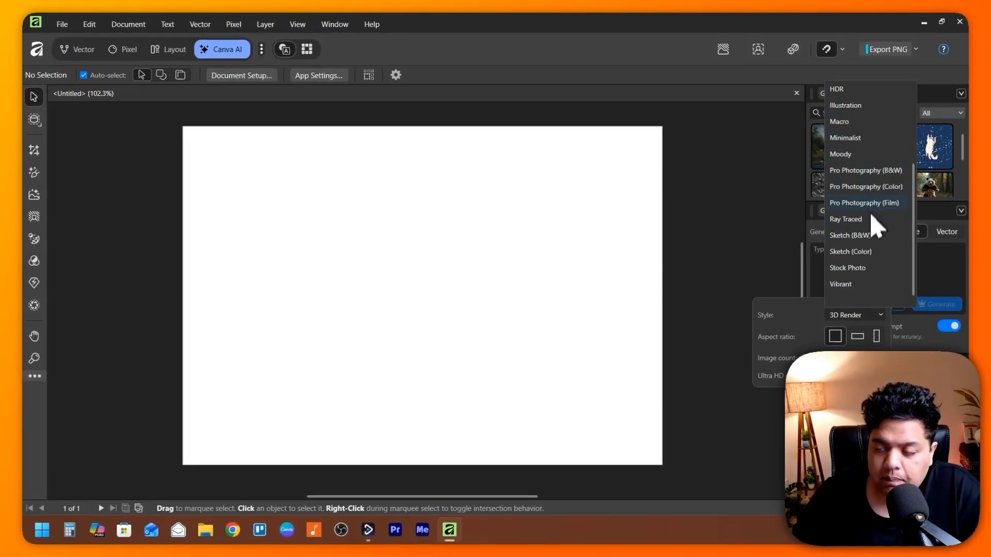
{"action": "scroll", "coordinate": [867, 155], "scroll_direction": "up", "scroll_amount": 4}
{"action": "left_click", "coordinate": [857, 90]}
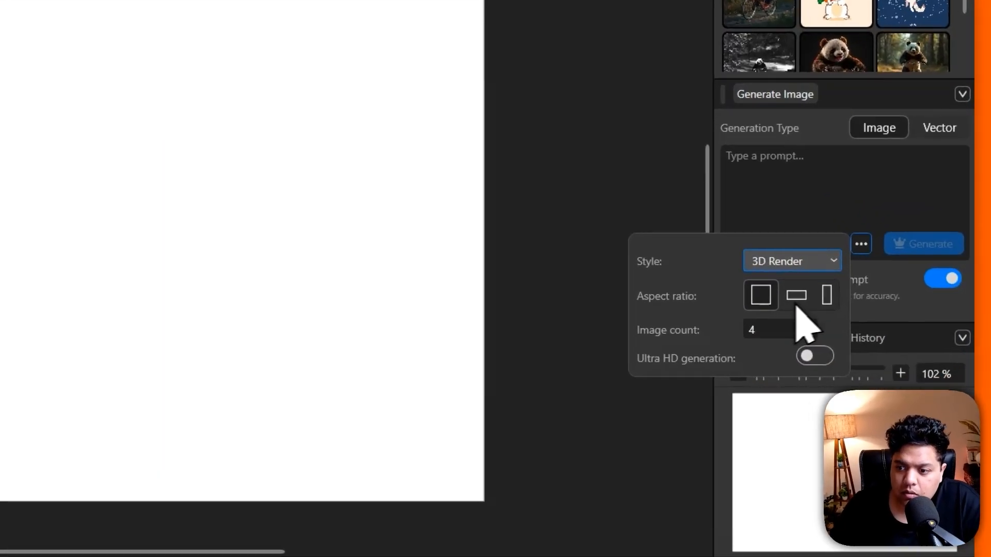
Try the landscape and portrait aspect ratios, return to square, and set the image count to 2
{"action": "left_click", "coordinate": [859, 338]}
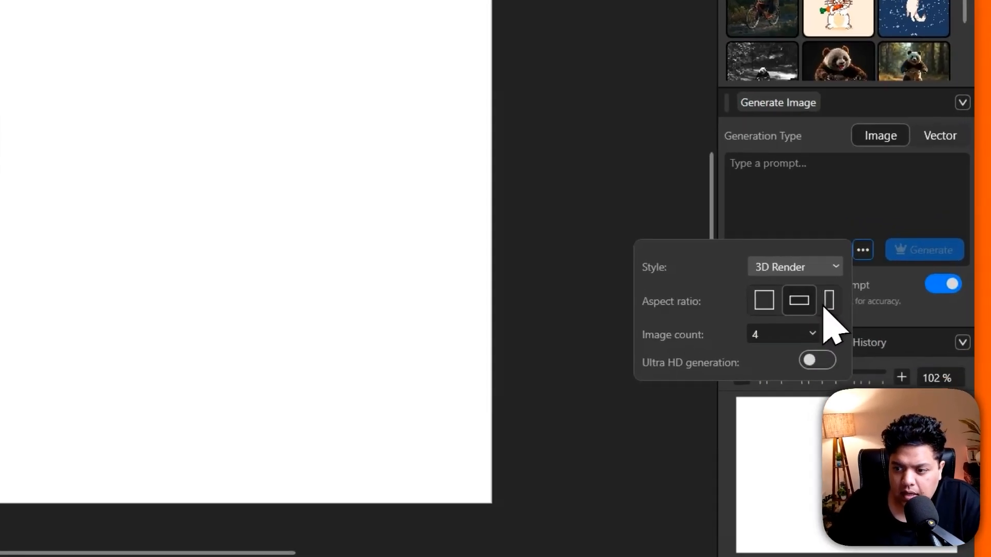
{"action": "left_click", "coordinate": [876, 336]}
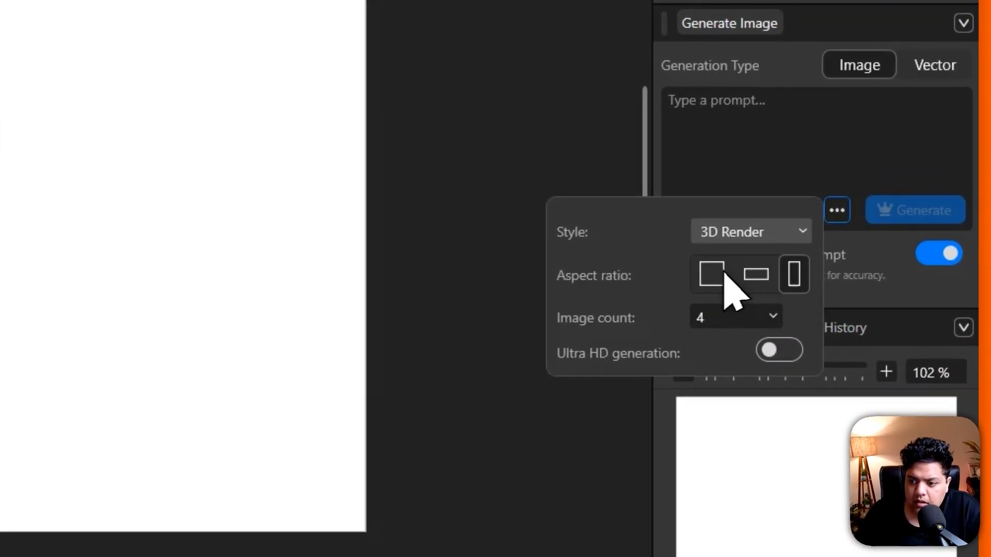
{"action": "left_click", "coordinate": [763, 318]}
{"action": "left_click", "coordinate": [769, 307]}
{"action": "left_click_drag", "start_coordinate": [774, 335], "coordinate": [731, 336]}
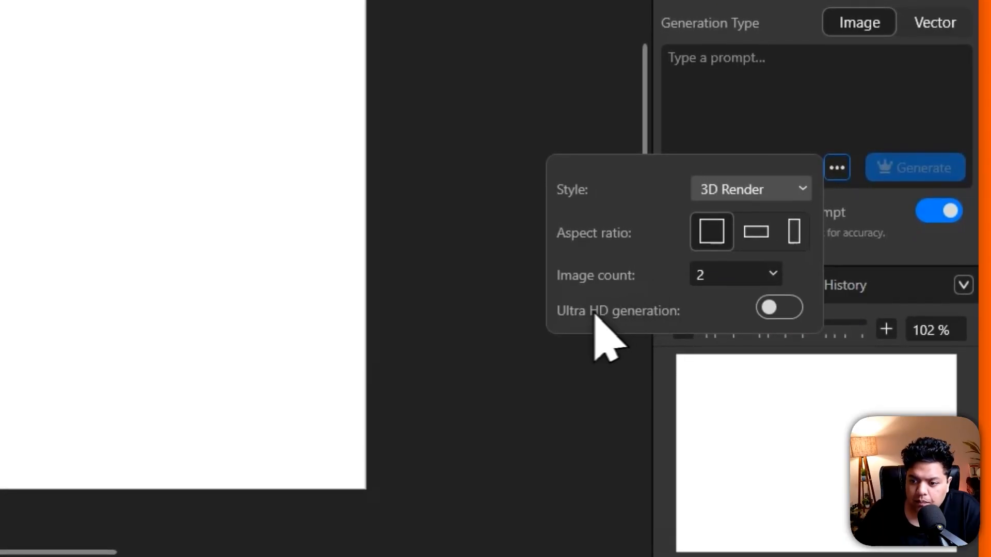
Enable Ultra HD generation and activate the empty prompt field for text entry
{"action": "left_click", "coordinate": [780, 309]}
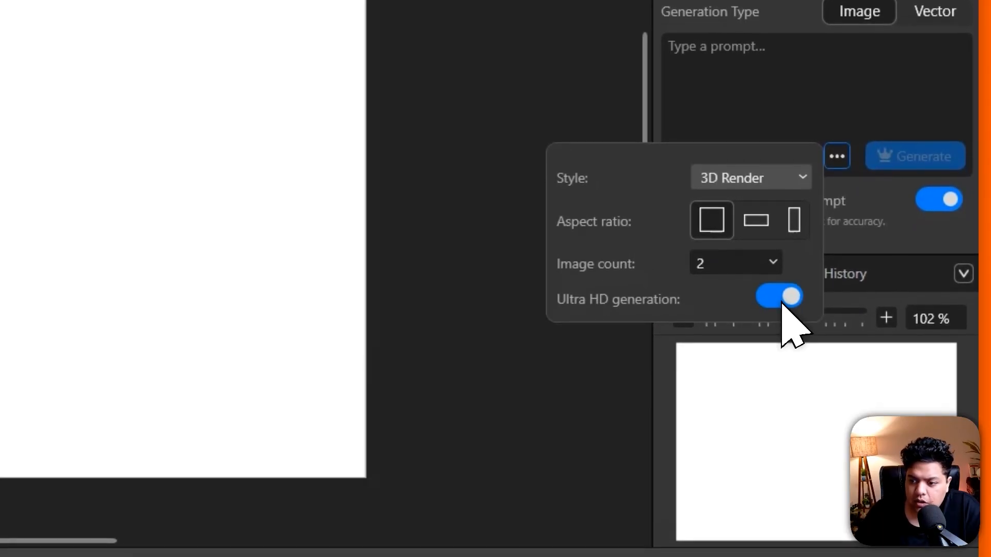
{"action": "left_click", "coordinate": [787, 297]}
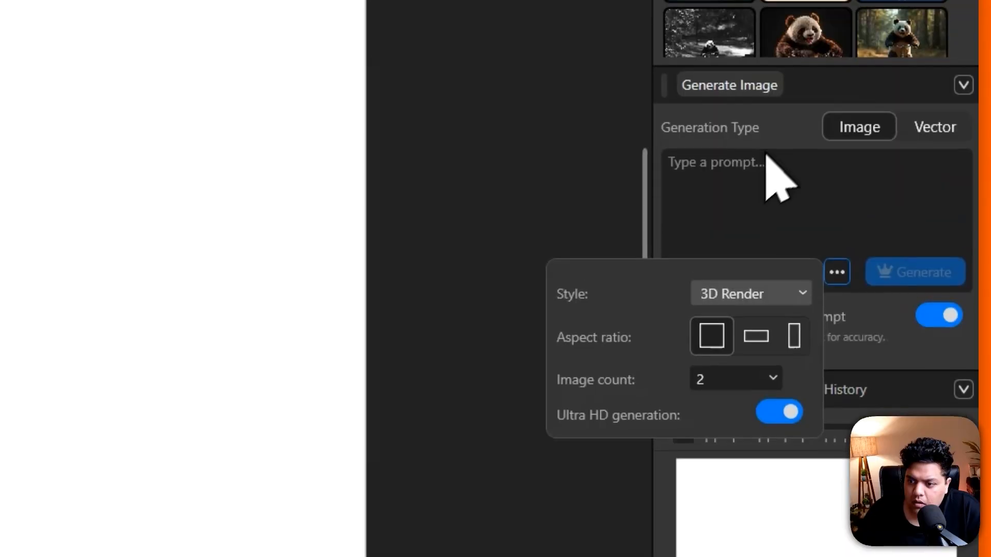
{"action": "left_click", "coordinate": [841, 255]}
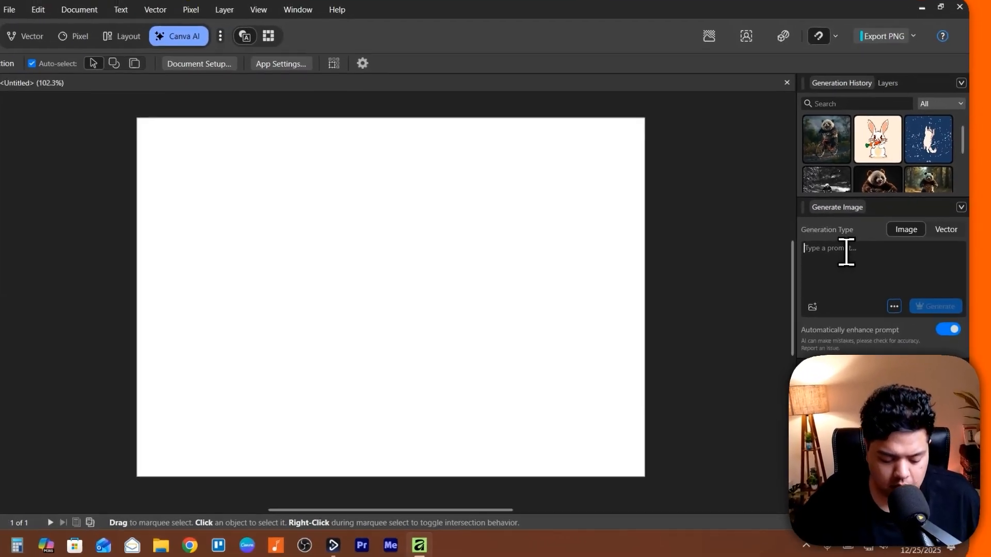
Generate the images from the prompt "panda riding a bike" and read through the enhanced prompt text
{"action": "type", "text": "panda riding a bike"}
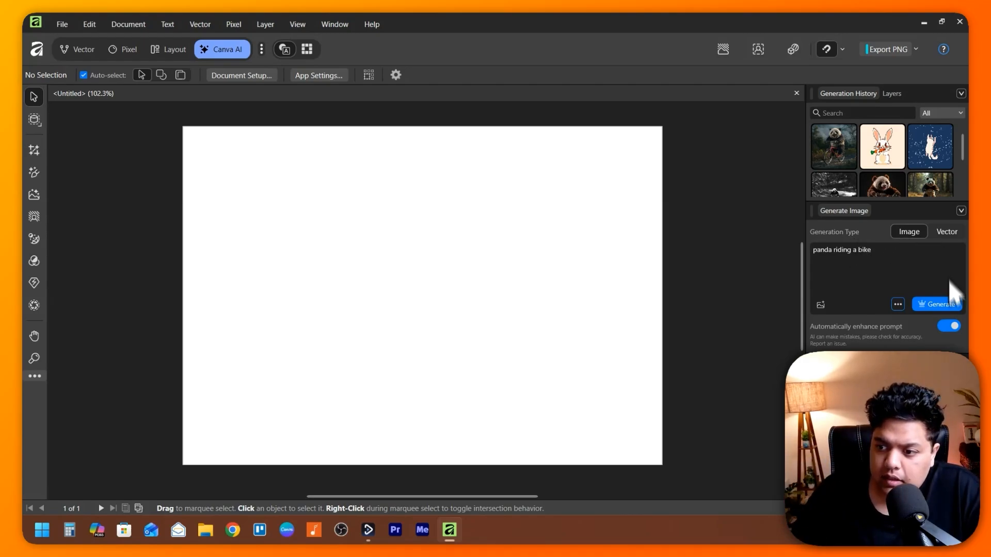
{"action": "left_click", "coordinate": [933, 305]}
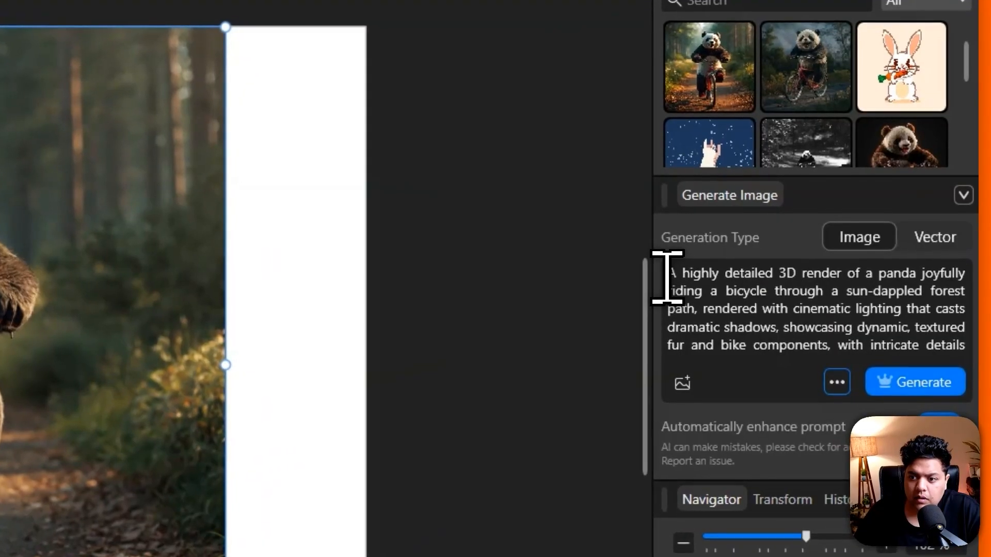
{"action": "left_click_drag", "start_coordinate": [813, 250], "coordinate": [899, 267]}
{"action": "left_click_drag", "start_coordinate": [838, 299], "coordinate": [961, 344]}
{"action": "left_click", "coordinate": [847, 248]}
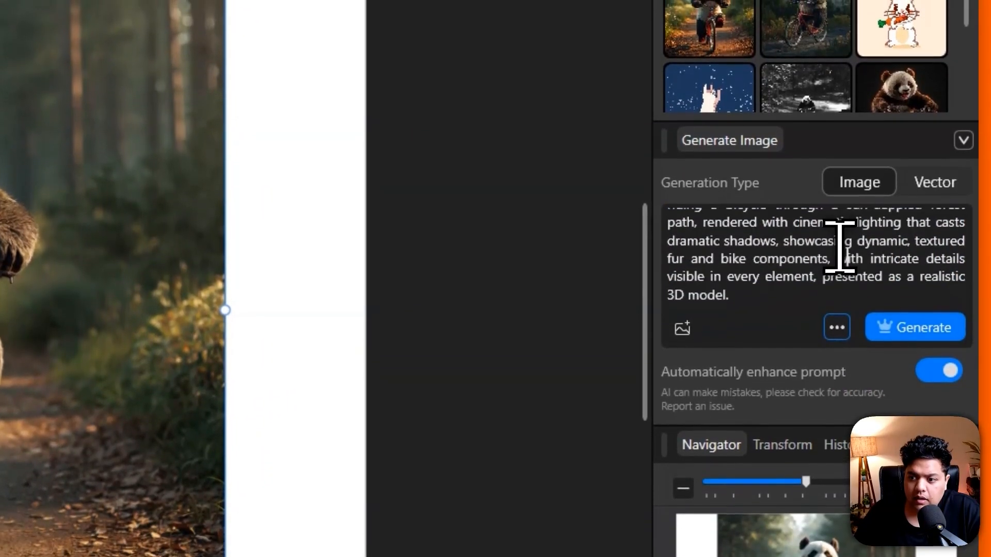
{"action": "scroll", "coordinate": [831, 240], "scroll_direction": "up", "scroll_amount": 2}
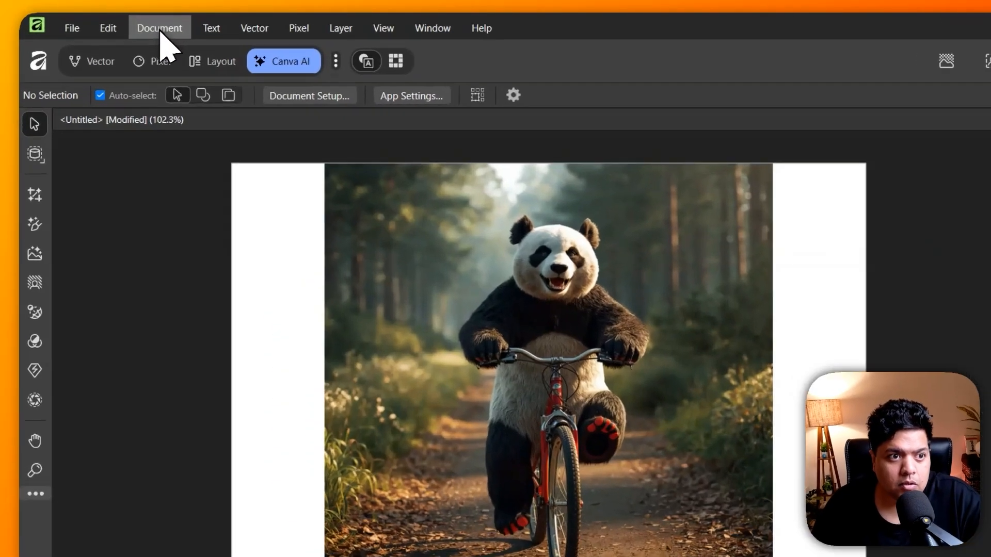
Unlock the page's aspect ratio in the document setup and set the page width and height to 400 mm each
{"action": "left_click", "coordinate": [129, 24]}
{"action": "mouse_move", "coordinate": [142, 46]}
{"action": "mouse_move", "coordinate": [244, 97]}
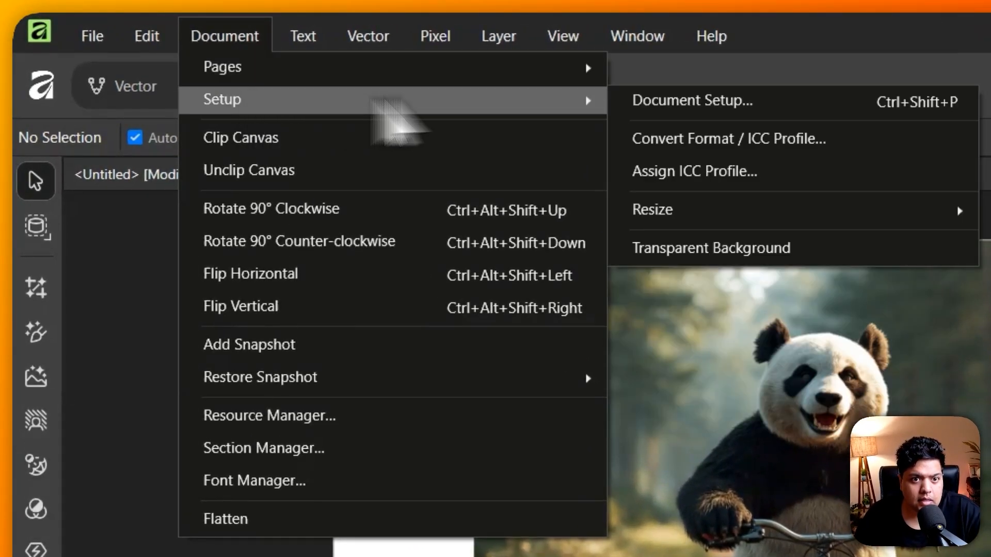
{"action": "left_click", "coordinate": [686, 104]}
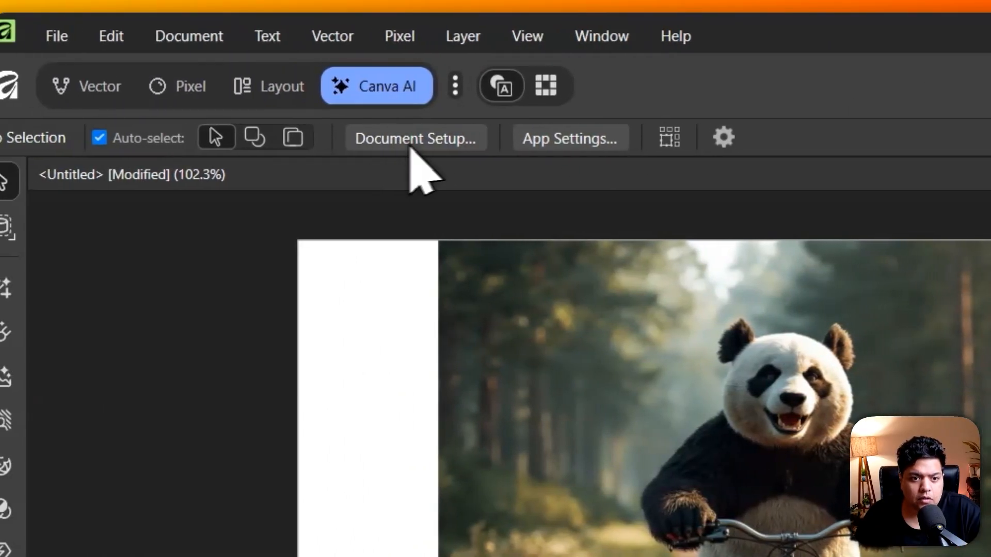
{"action": "left_click", "coordinate": [122, 139]}
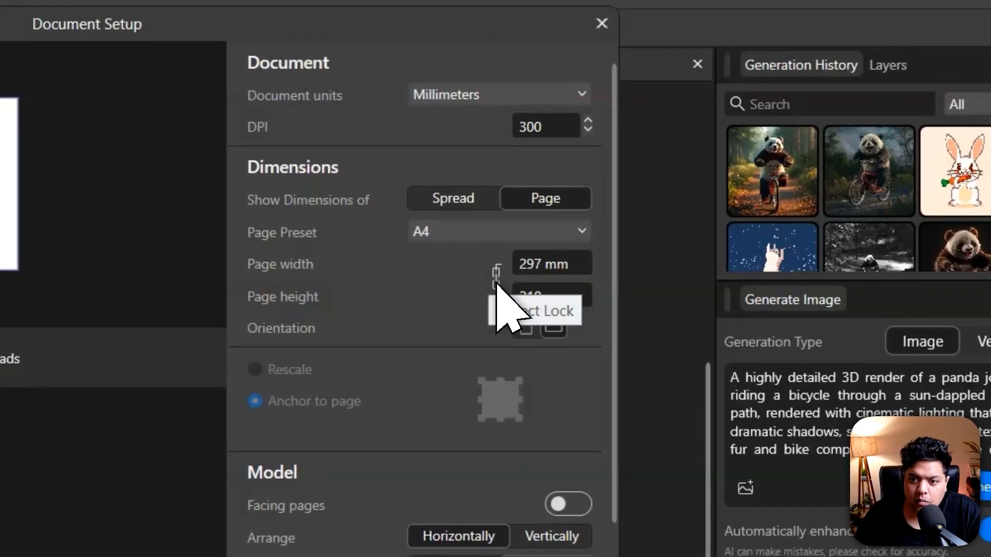
{"action": "left_click", "coordinate": [497, 283]}
{"action": "left_click", "coordinate": [544, 263]}
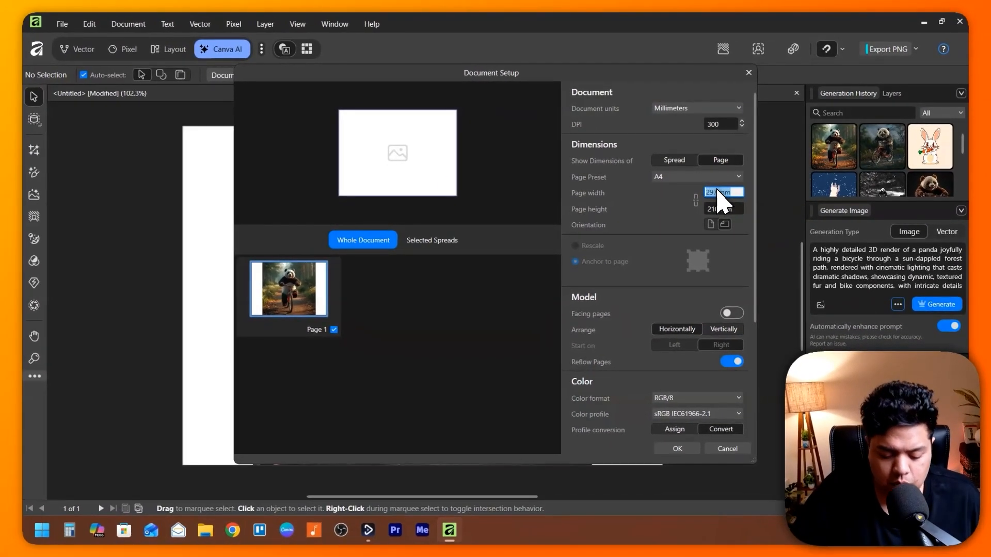
{"action": "type", "text": "400"}
{"action": "key", "text": "Tab"}
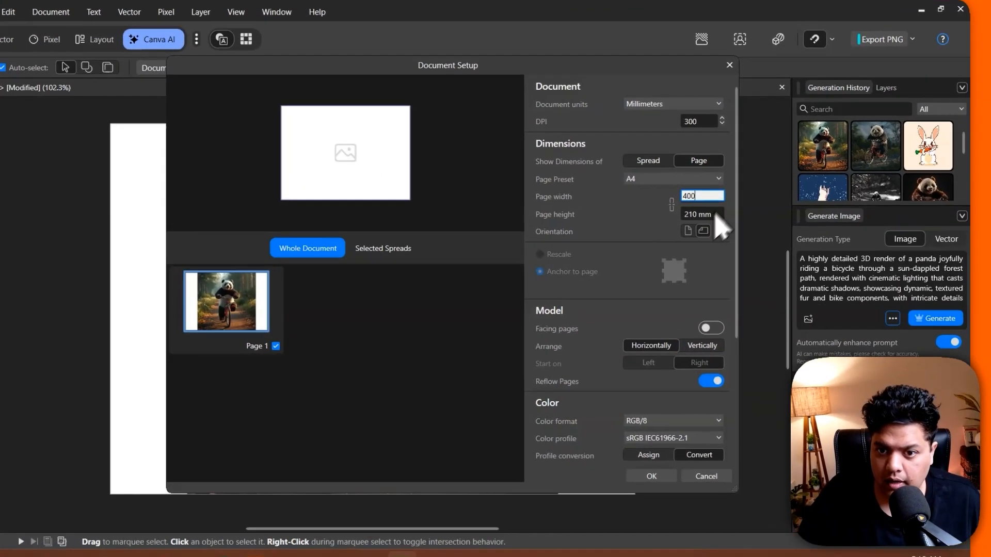
{"action": "type", "text": "400"}
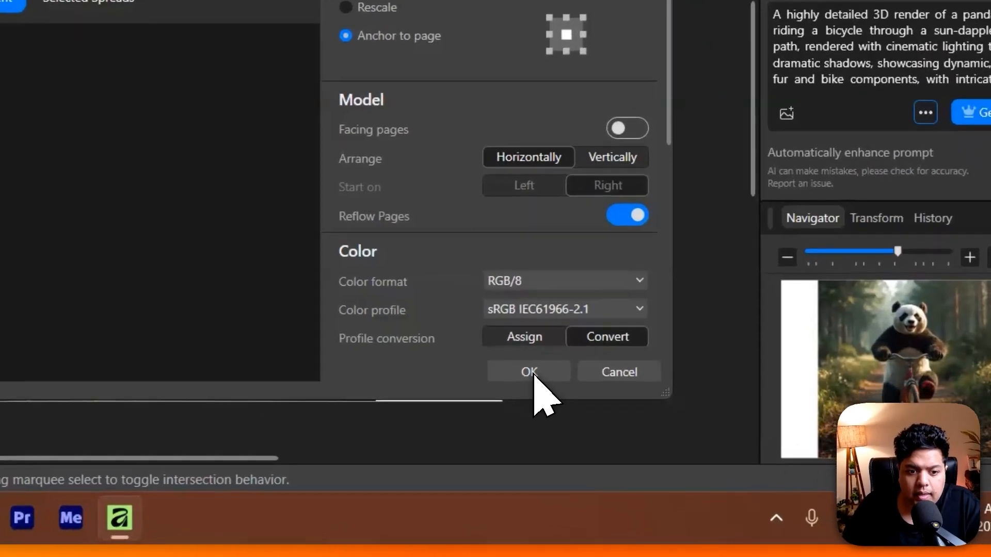
{"action": "left_click", "coordinate": [678, 449]}
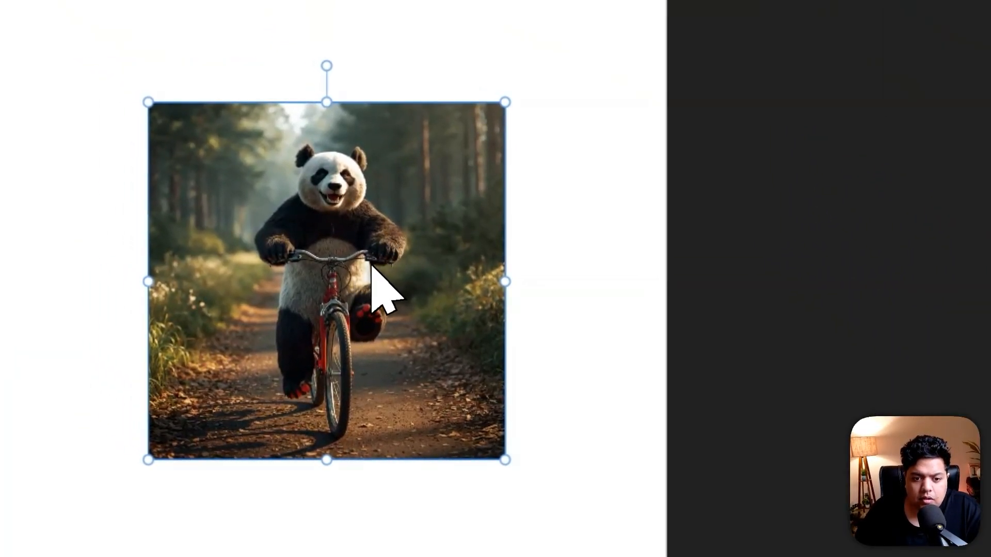
Move the panda image into the page's upper-left corner and scale it up to fill the whole page
{"action": "left_click_drag", "start_coordinate": [378, 282], "coordinate": [316, 183]}
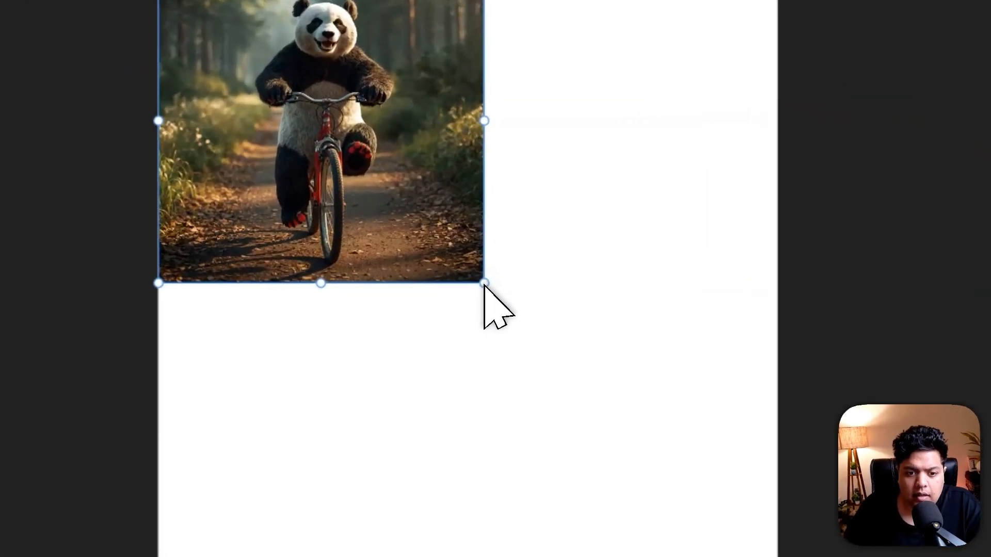
{"action": "left_click_drag", "start_coordinate": [431, 305], "coordinate": [592, 466]}
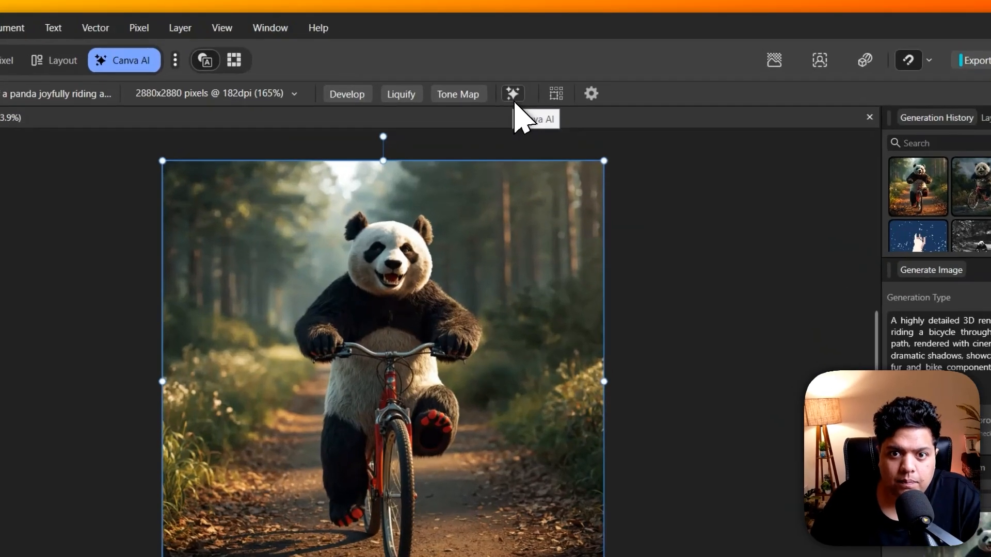
Examine the Canva AI actions offered for the selected panda image
{"action": "left_click", "coordinate": [521, 76]}
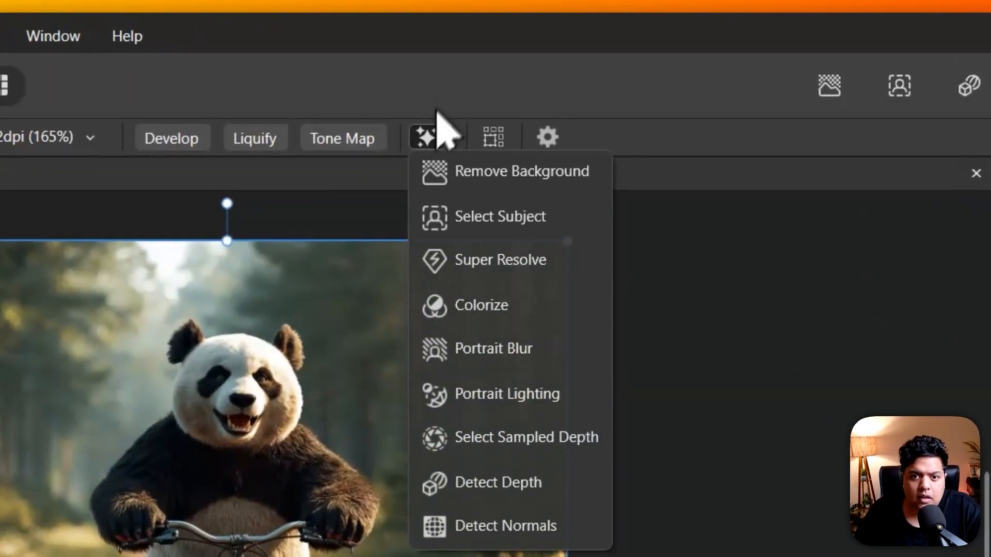
{"action": "left_click", "coordinate": [521, 73]}
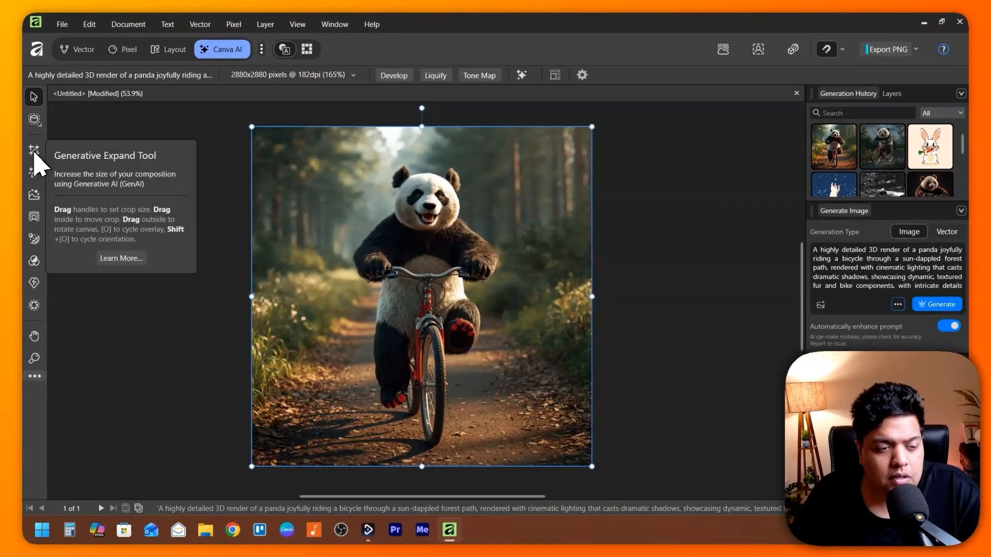
With the Generative Expand Tool, extend the frame beyond the panda image's right, top and left edges
{"action": "left_click", "coordinate": [35, 153]}
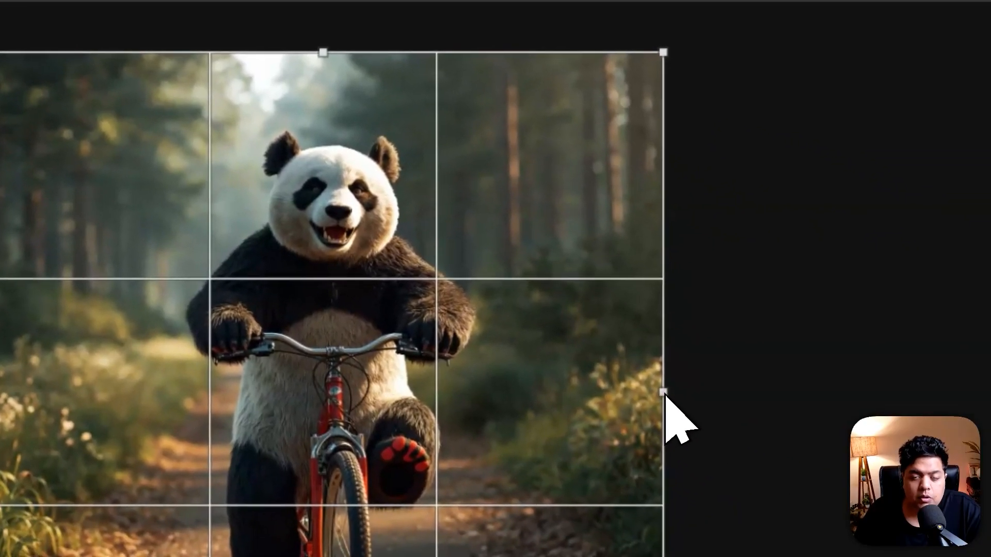
{"action": "left_click_drag", "start_coordinate": [669, 395], "coordinate": [719, 336]}
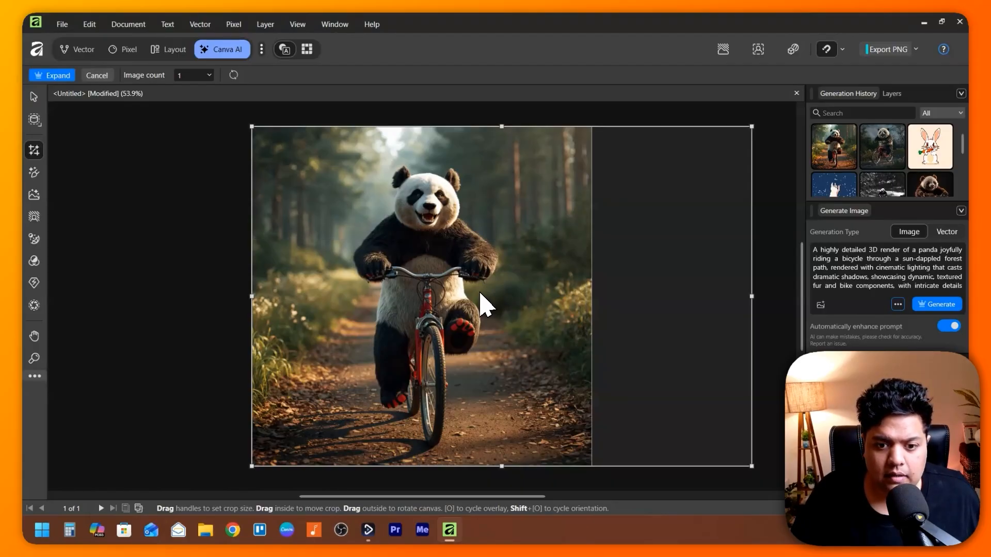
{"action": "scroll", "coordinate": [480, 297], "scroll_direction": "down", "scroll_amount": 3}
{"action": "scroll", "coordinate": [448, 305], "scroll_direction": "up", "scroll_amount": 1}
{"action": "scroll", "coordinate": [447, 303], "scroll_direction": "down", "scroll_amount": 2}
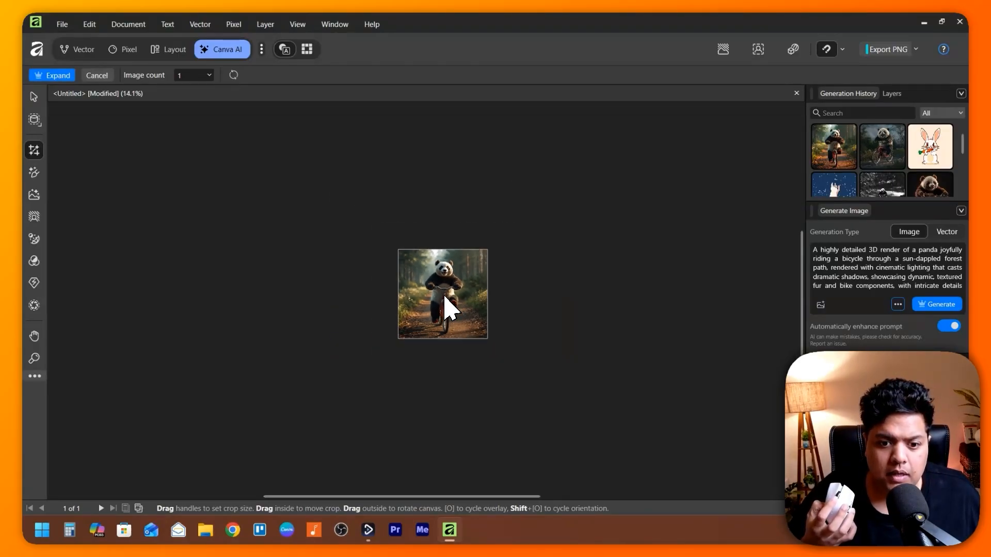
{"action": "scroll", "coordinate": [445, 297], "scroll_direction": "up", "scroll_amount": 1}
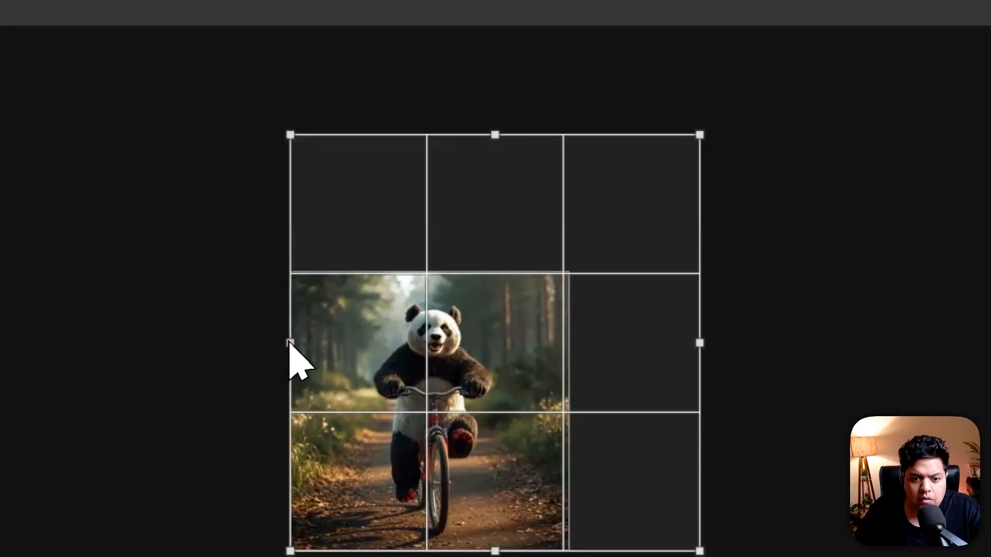
{"action": "left_click_drag", "start_coordinate": [373, 258], "coordinate": [275, 253]}
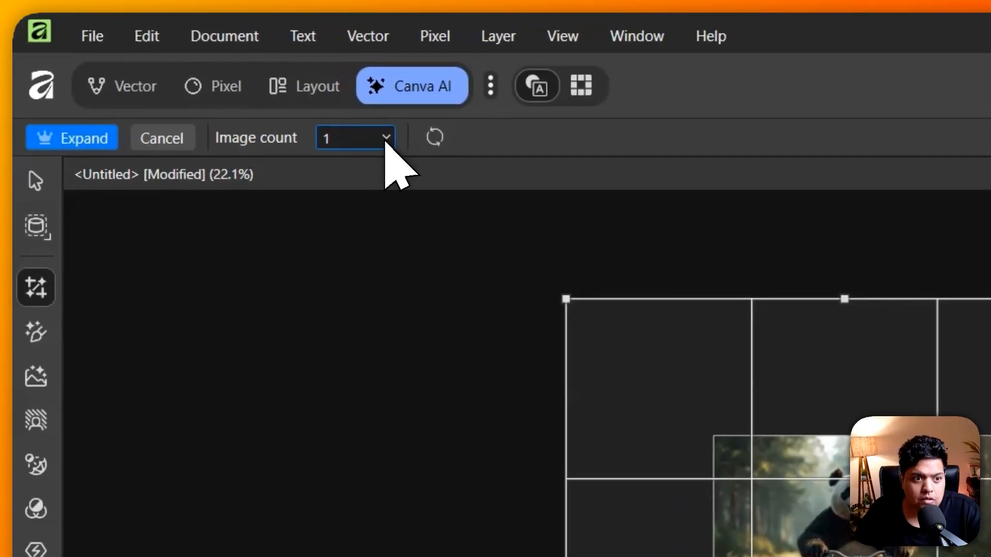
Generate the expanded scene with an image count of 1 and return to the Move Tool
{"action": "left_click", "coordinate": [209, 79]}
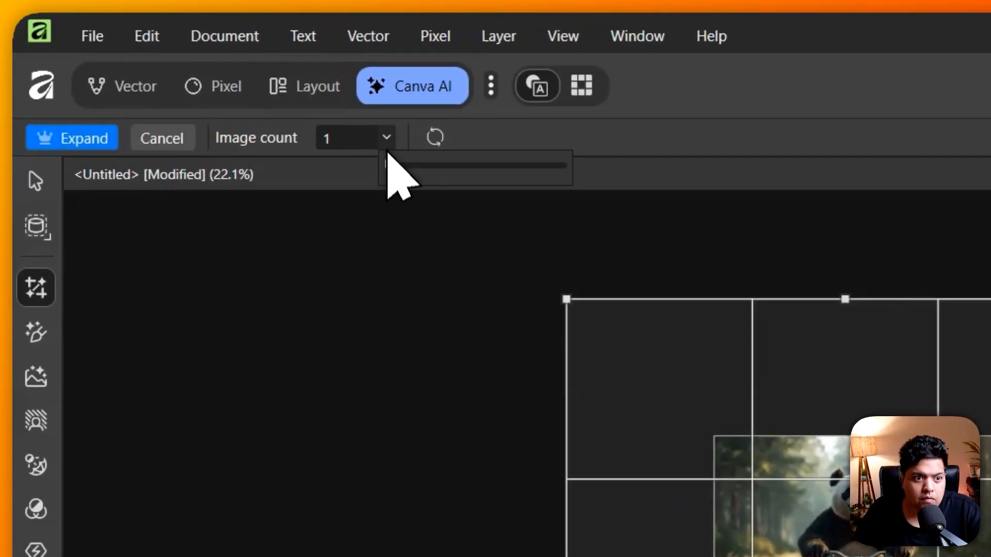
{"action": "left_click", "coordinate": [386, 135]}
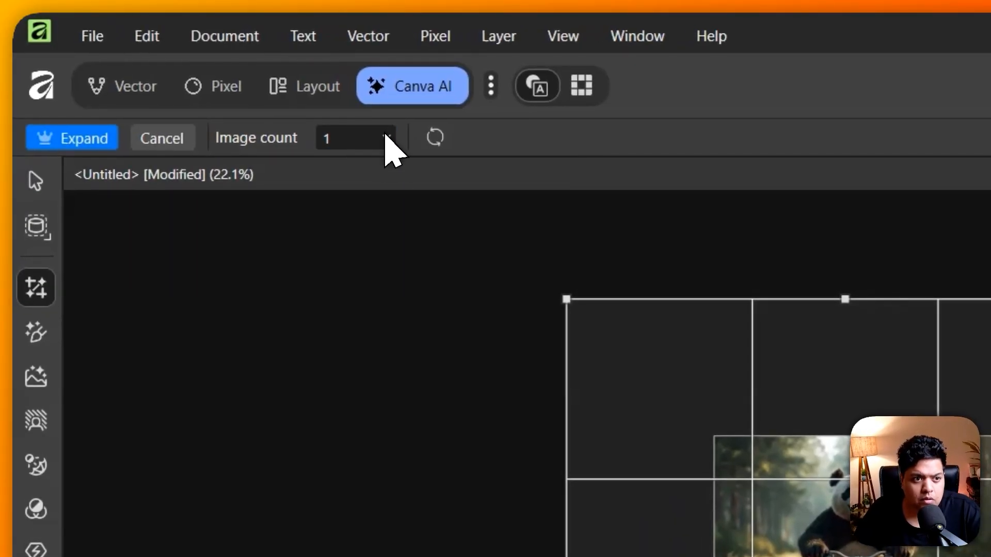
{"action": "left_click", "coordinate": [69, 144]}
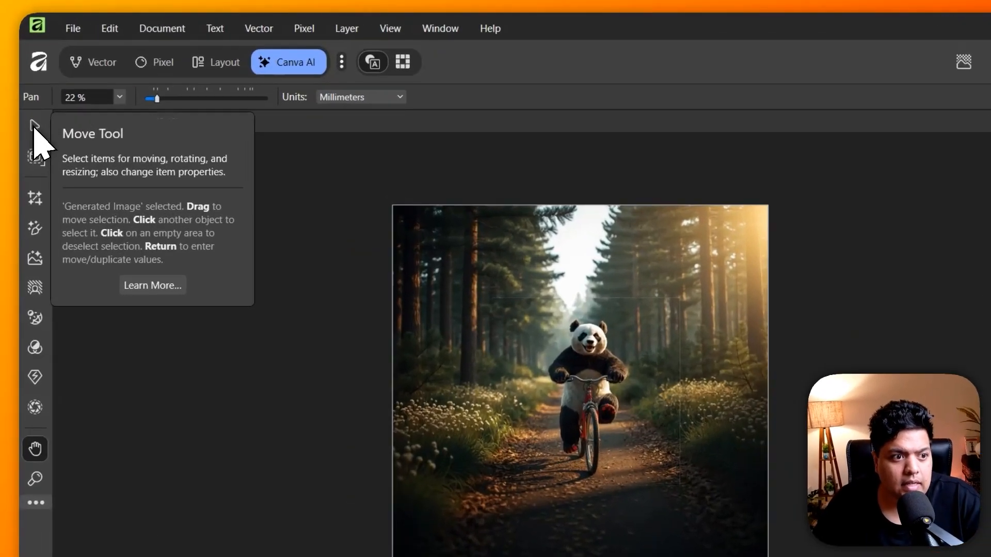
{"action": "left_click", "coordinate": [34, 126]}
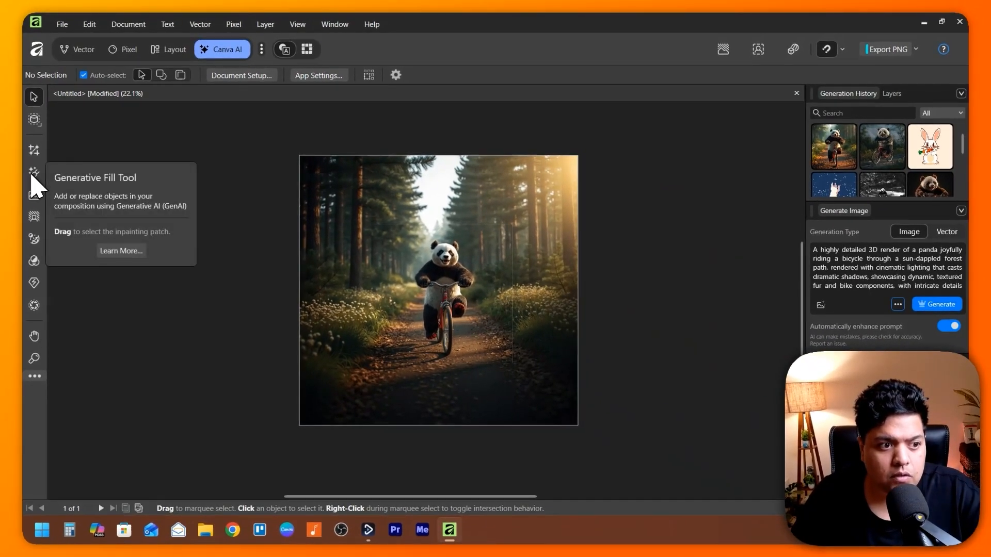
With the Generative Fill Tool, outline an area around the top of the panda's head and fill it using the prompt "panda wearing a hat"
{"action": "left_click", "coordinate": [33, 173]}
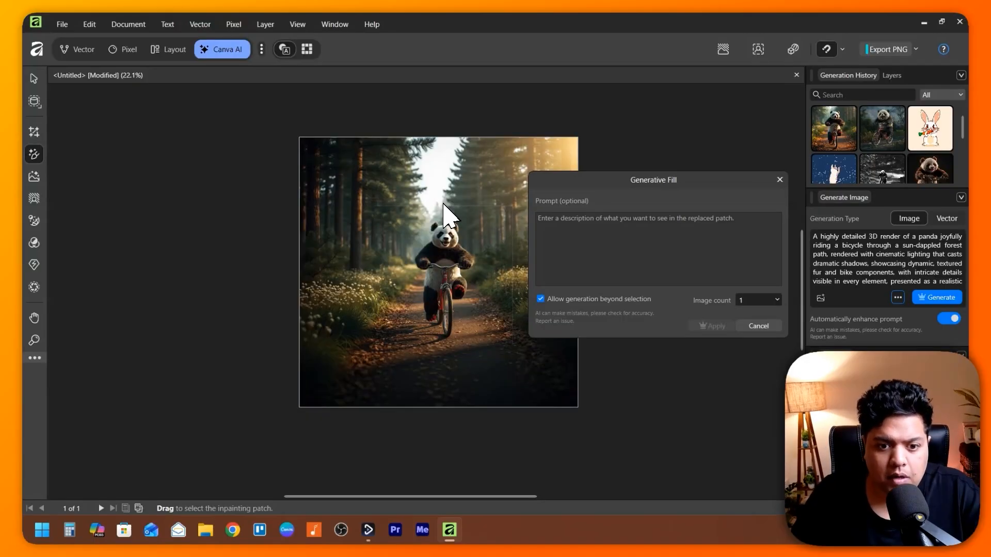
{"action": "scroll", "coordinate": [448, 206], "scroll_direction": "up", "scroll_amount": 2}
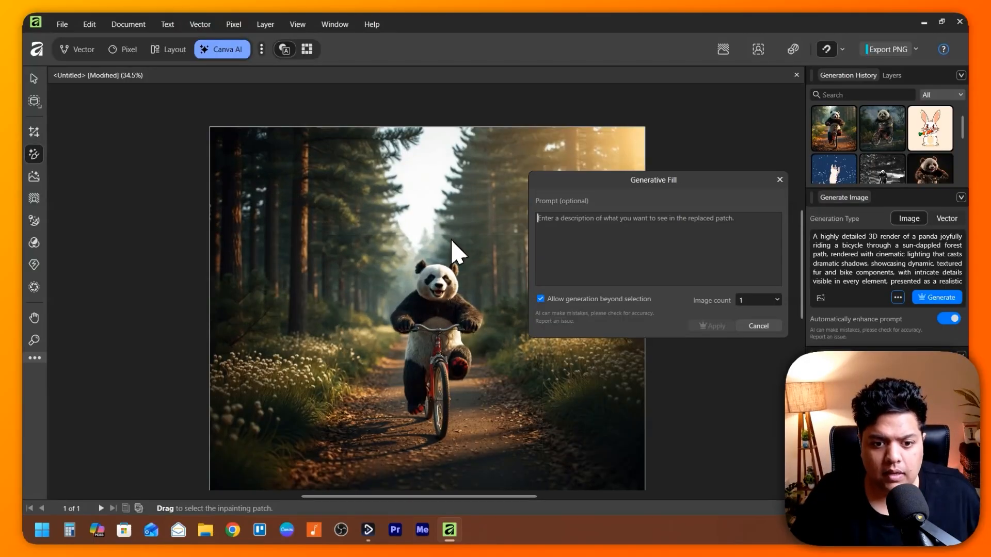
{"action": "scroll", "coordinate": [447, 257], "scroll_direction": "up", "scroll_amount": 2}
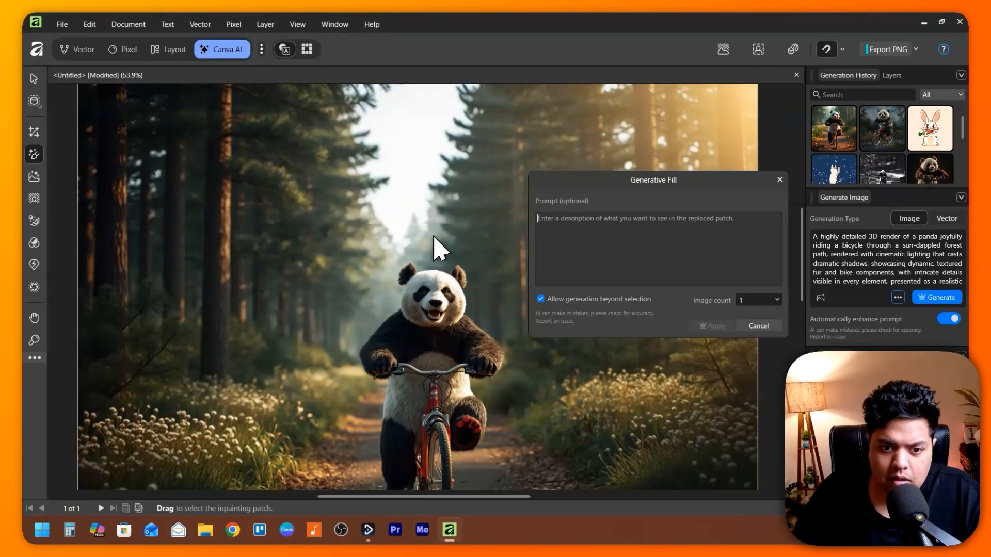
{"action": "mouse_move", "coordinate": [420, 219]}
{"action": "left_mouse_down"}
{"action": "mouse_move", "coordinate": [369, 245]}
{"action": "mouse_move", "coordinate": [415, 290]}
{"action": "mouse_move", "coordinate": [469, 286]}
{"action": "mouse_move", "coordinate": [476, 234]}
{"action": "left_mouse_up"}
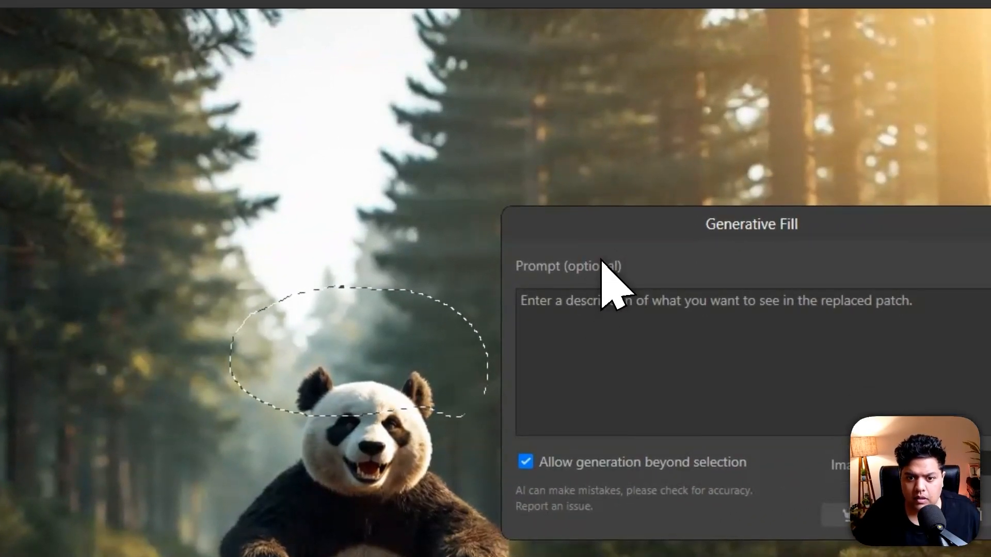
{"action": "type", "text": "panda wearing a hat"}
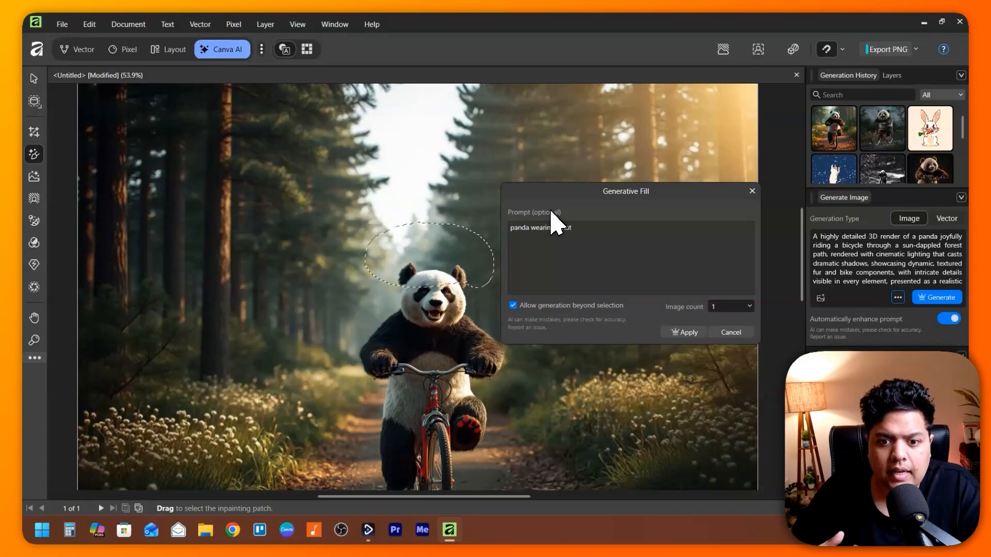
{"action": "left_click", "coordinate": [684, 332]}
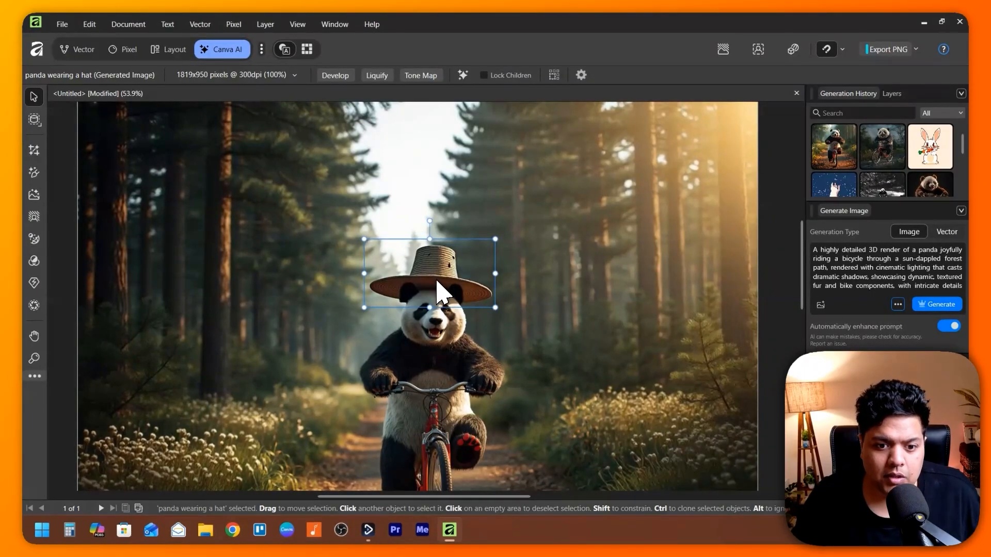
Try moving the generated hat patch off the panda's head, undo the move and deselect the patch
{"action": "left_click_drag", "start_coordinate": [439, 291], "coordinate": [548, 241]}
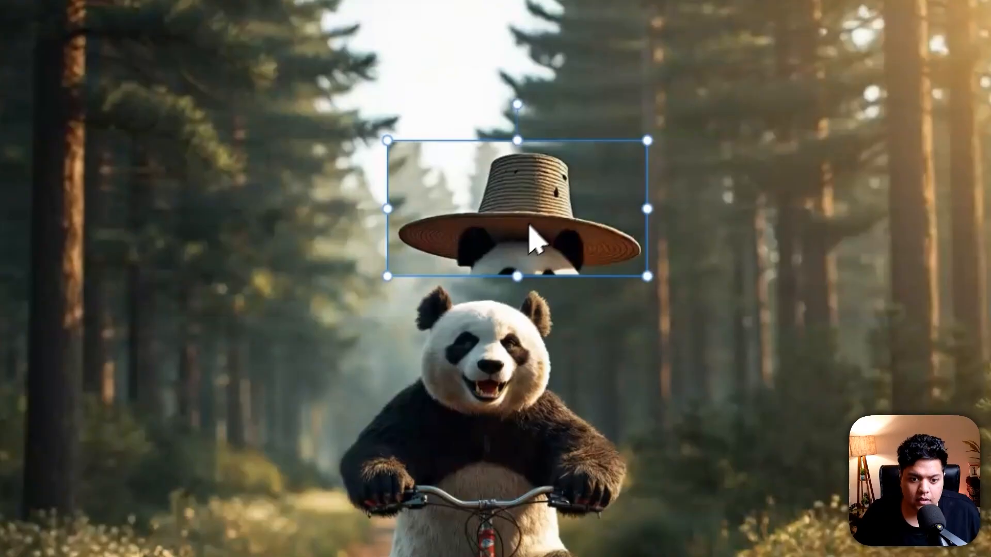
{"action": "key", "text": "ctrl+z"}
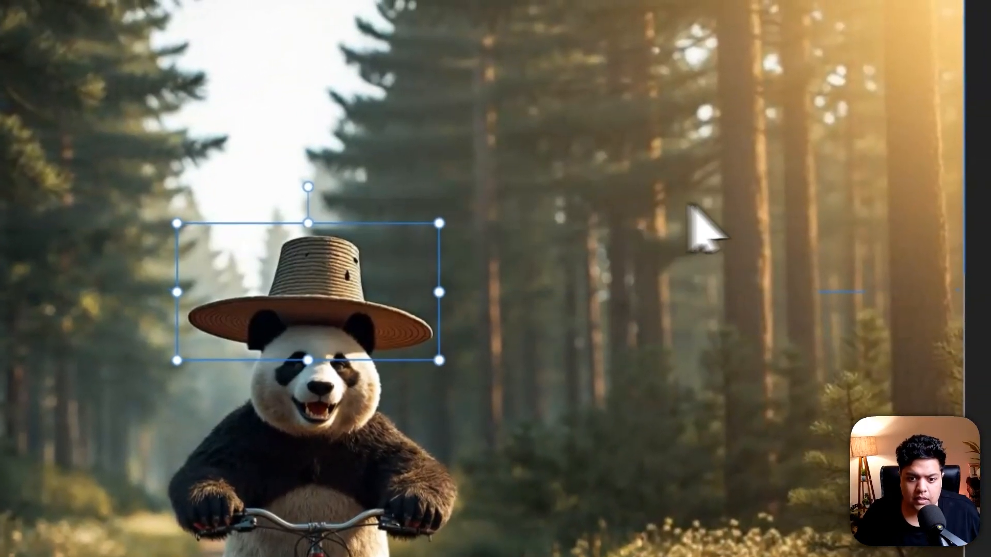
{"action": "left_click", "coordinate": [698, 344]}
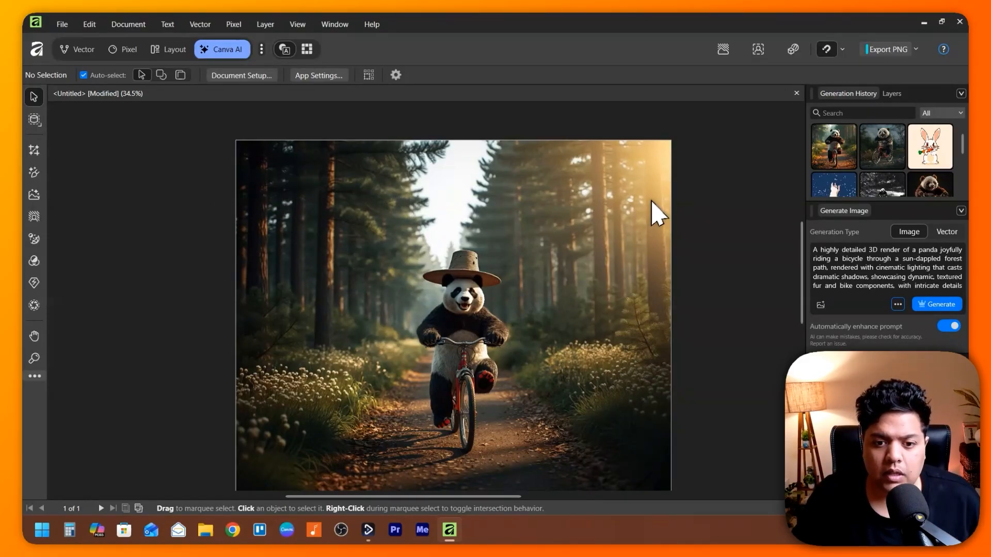
{"action": "scroll", "coordinate": [582, 252], "scroll_direction": "down", "scroll_amount": 1}
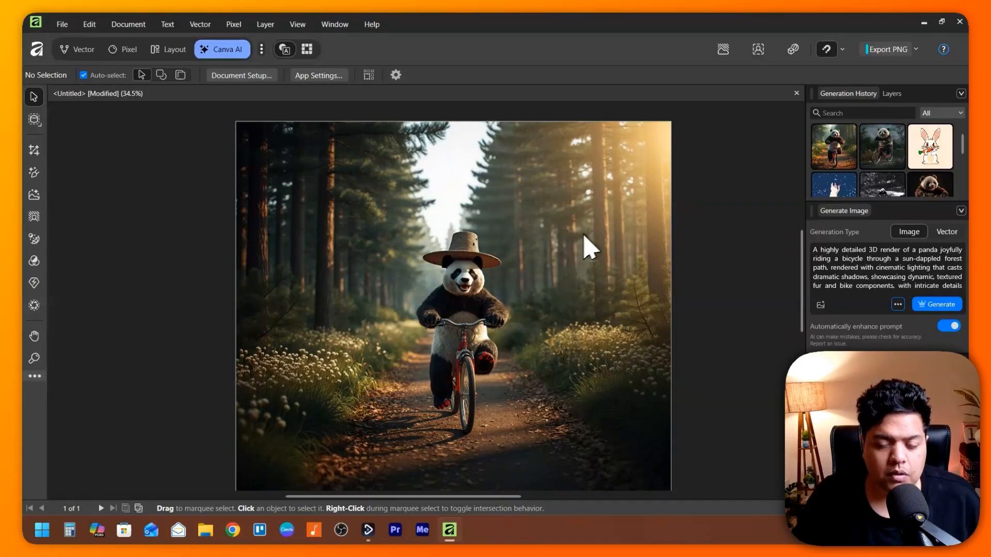
{"action": "mouse_move", "coordinate": [701, 134]}
{"action": "left_mouse_down"}
{"action": "mouse_move", "coordinate": [692, 147]}
{"action": "mouse_move", "coordinate": [705, 150]}
{"action": "left_mouse_up"}
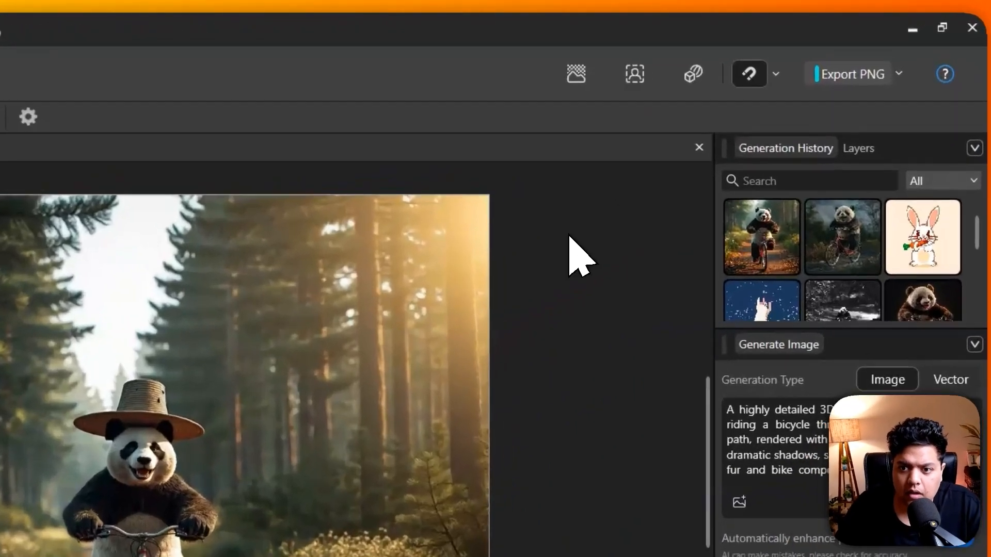
Select the expanded scene, the original panda image and the hat patch together and group them
{"action": "left_click_drag", "start_coordinate": [719, 144], "coordinate": [221, 420]}
{"action": "left_click_drag", "start_coordinate": [284, 388], "coordinate": [178, 482]}
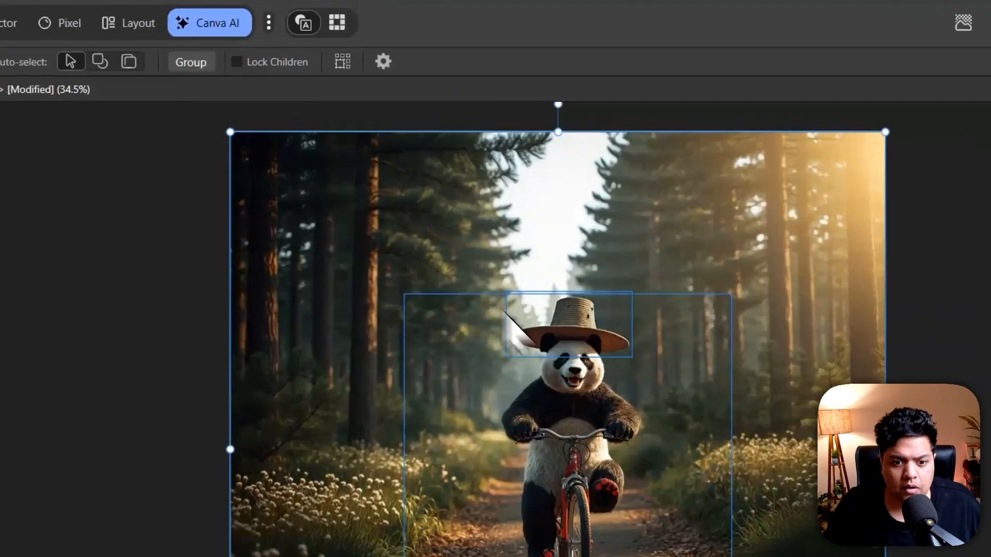
{"action": "right_click", "coordinate": [427, 258]}
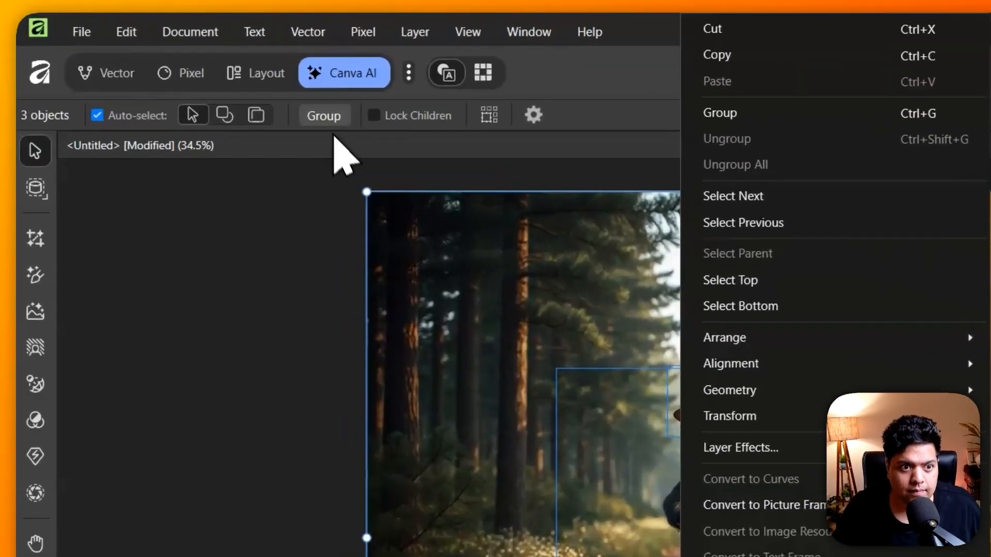
{"action": "left_click", "coordinate": [209, 75]}
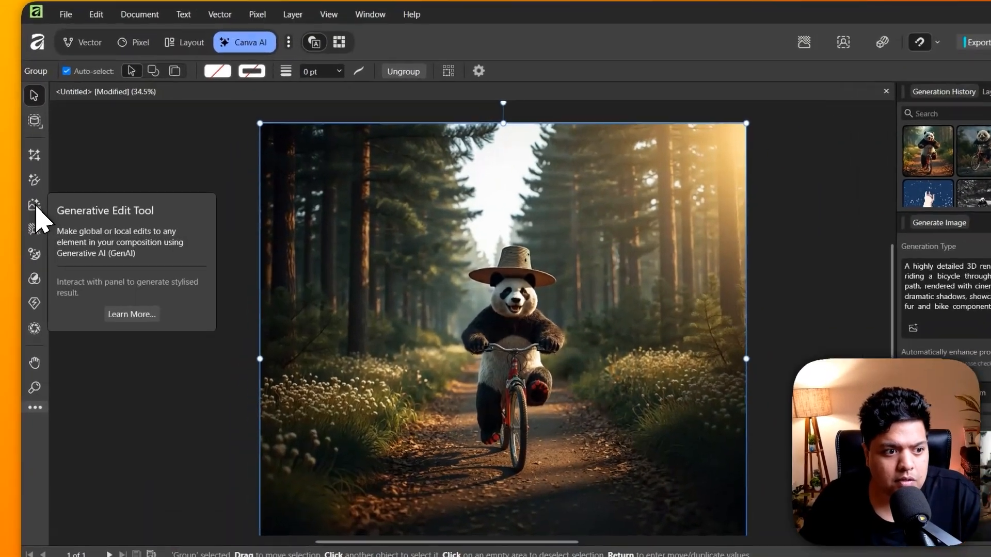
Apply a Generative Edit to the grouped panda image using the prompt "make it winter"
{"action": "left_click", "coordinate": [35, 206]}
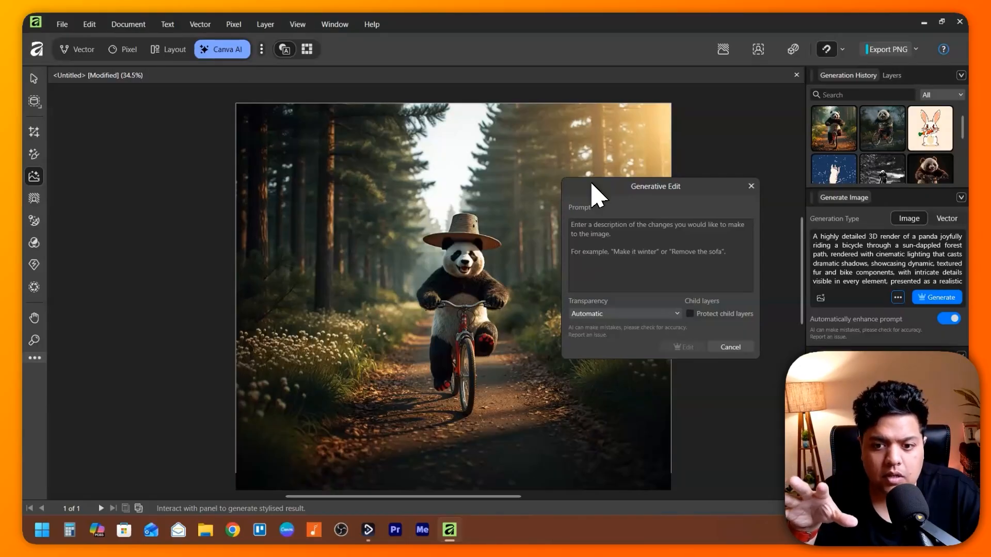
{"action": "type", "text": "make it winter"}
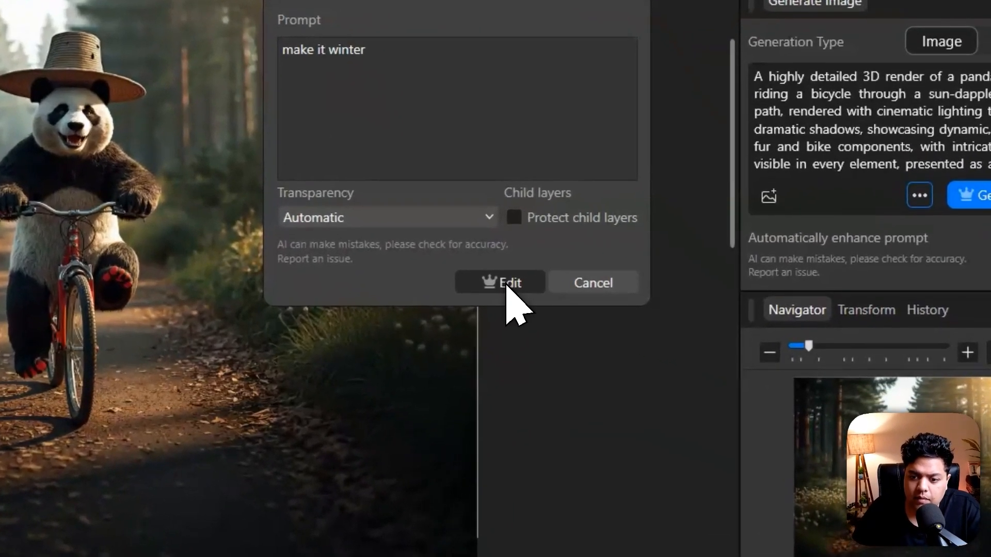
{"action": "left_click", "coordinate": [685, 343]}
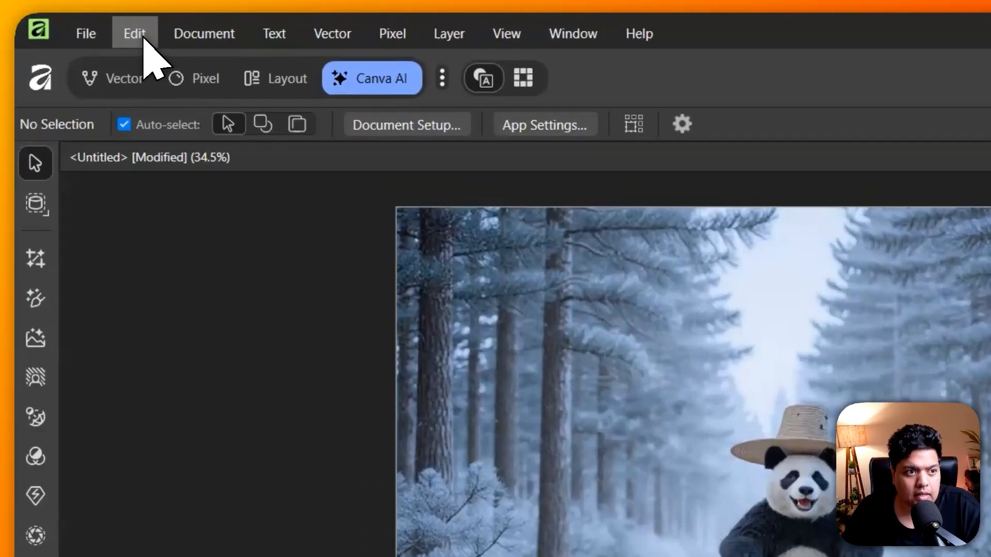
Review the optional models in the Machine Learning settings and close the settings
{"action": "left_click", "coordinate": [94, 26]}
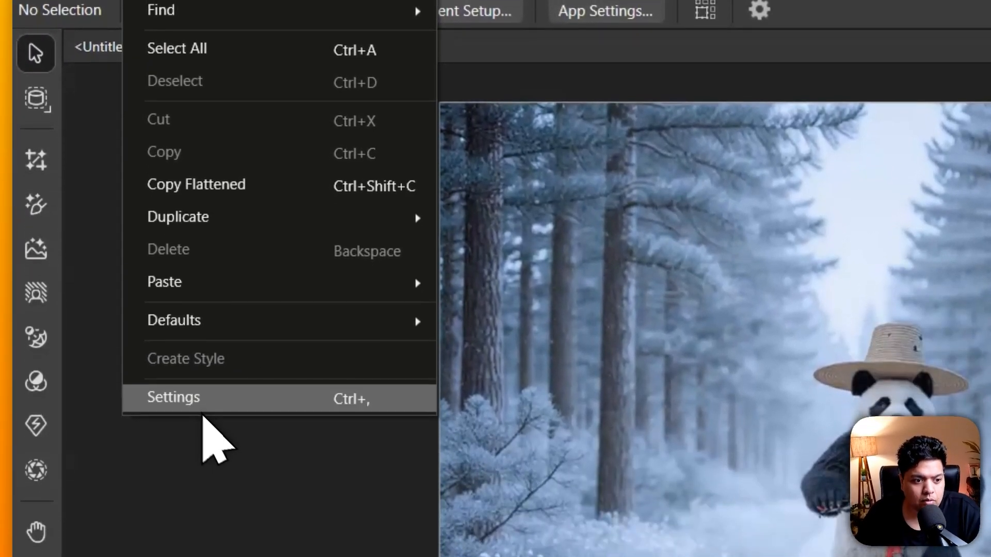
{"action": "left_click", "coordinate": [116, 271]}
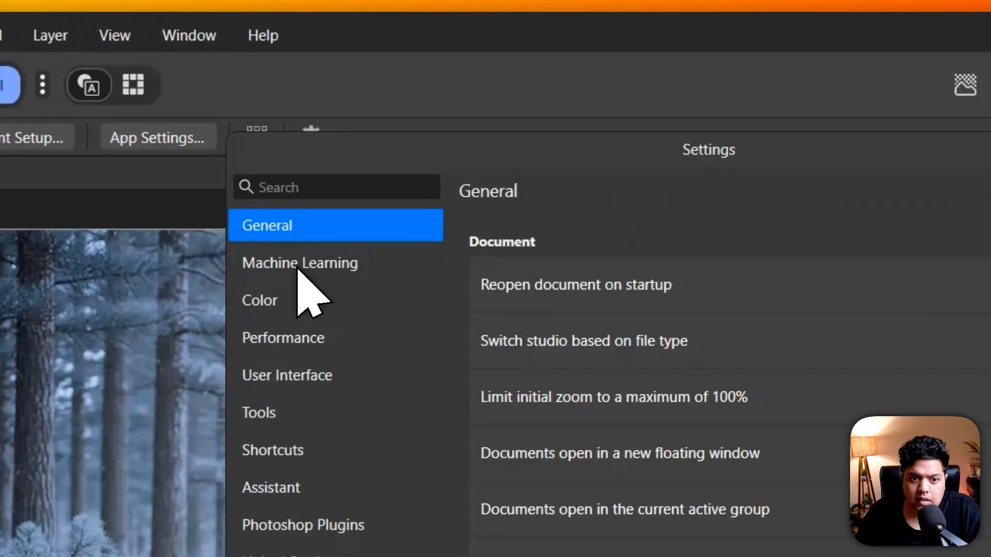
{"action": "left_click", "coordinate": [313, 266]}
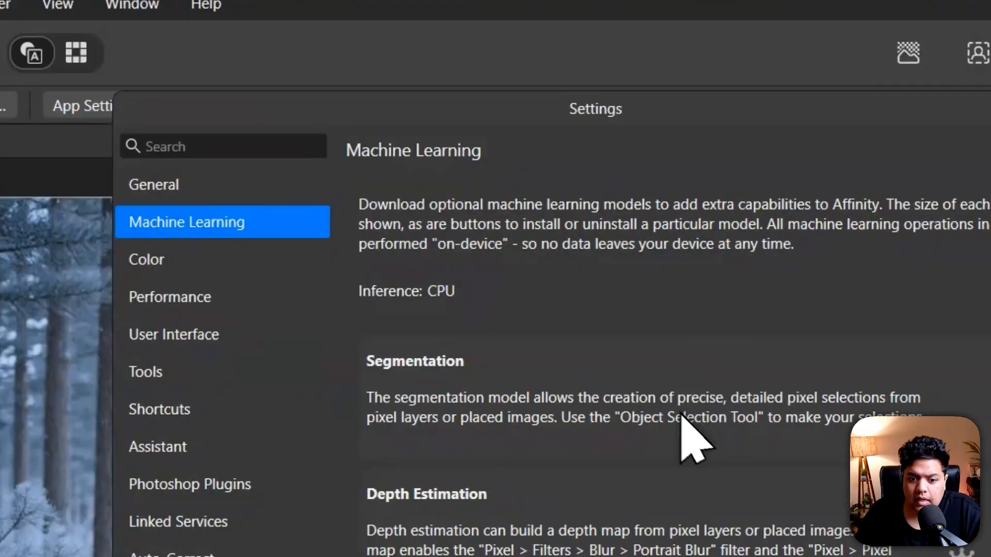
{"action": "scroll", "coordinate": [797, 479], "scroll_direction": "down", "scroll_amount": 1}
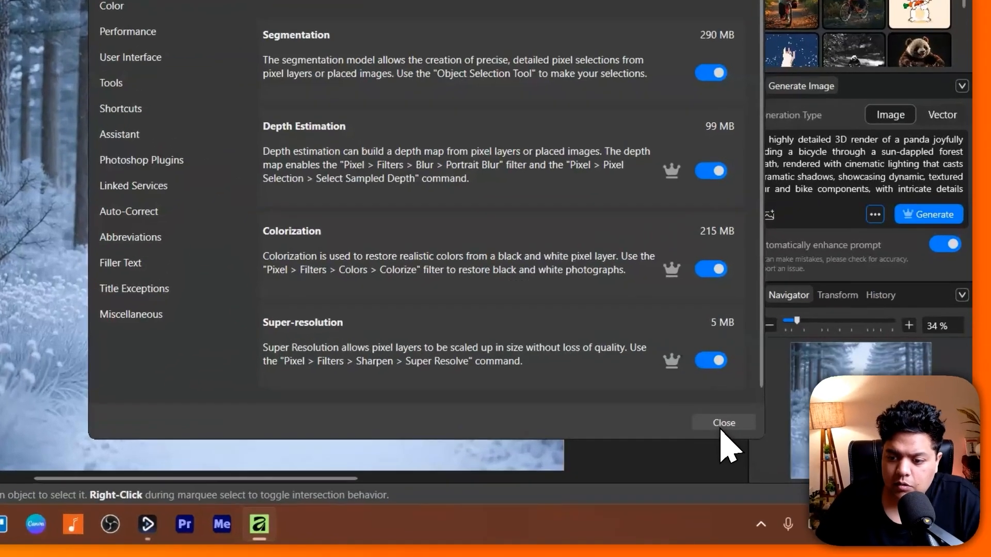
{"action": "left_click", "coordinate": [785, 457]}
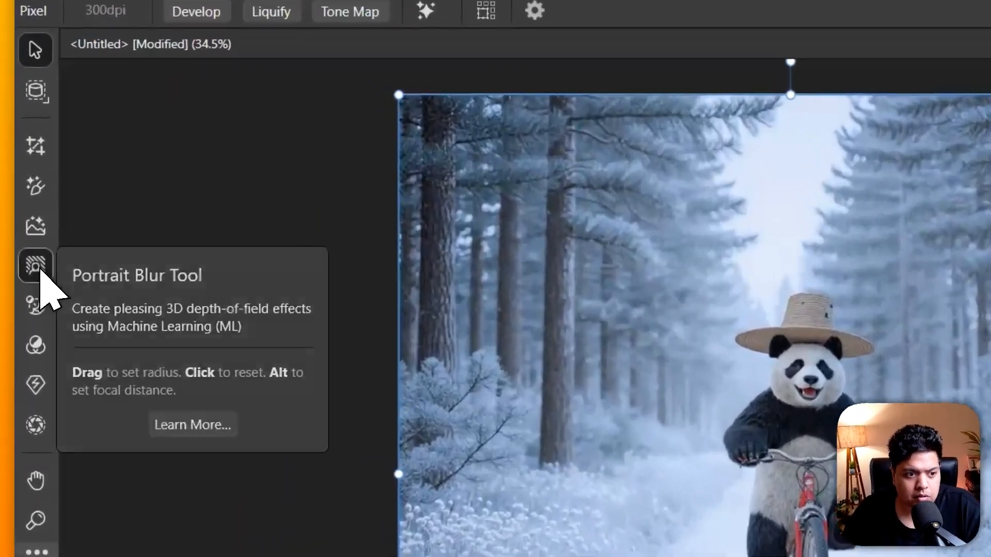
Apply a Portrait Blur to the winter image with a 58 px radius, 53% focal distance and 100% blur smoothness
{"action": "left_click", "coordinate": [34, 217]}
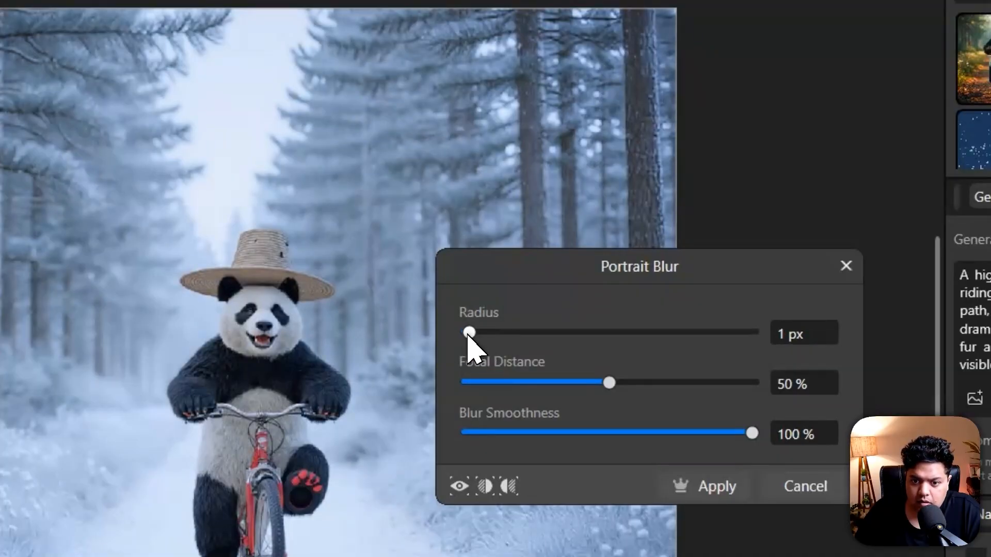
{"action": "left_click_drag", "start_coordinate": [541, 338], "coordinate": [746, 336]}
{"action": "left_click_drag", "start_coordinate": [609, 271], "coordinate": [676, 255]}
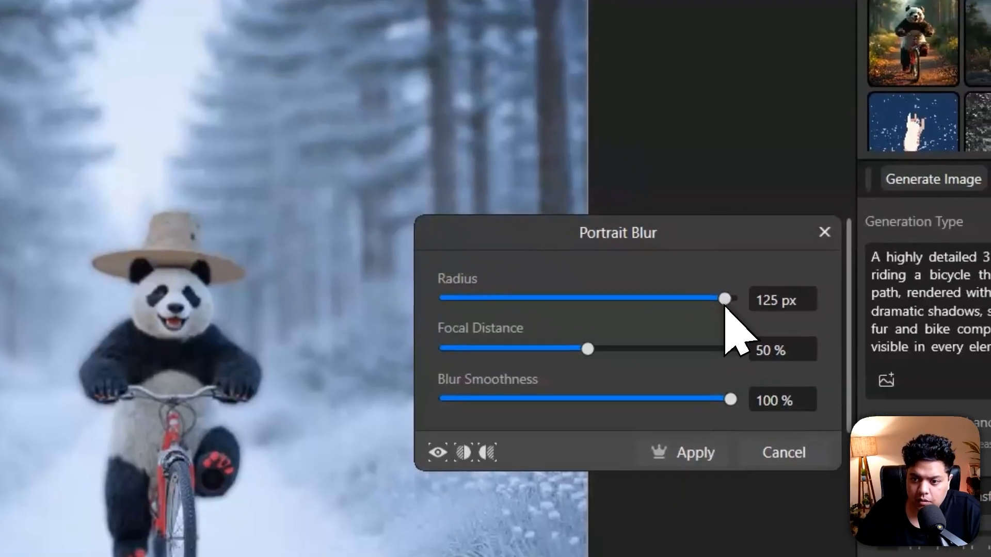
{"action": "left_click_drag", "start_coordinate": [725, 306], "coordinate": [624, 305]}
{"action": "left_click_drag", "start_coordinate": [587, 351], "coordinate": [567, 354]}
{"action": "left_click_drag", "start_coordinate": [703, 396], "coordinate": [725, 399]}
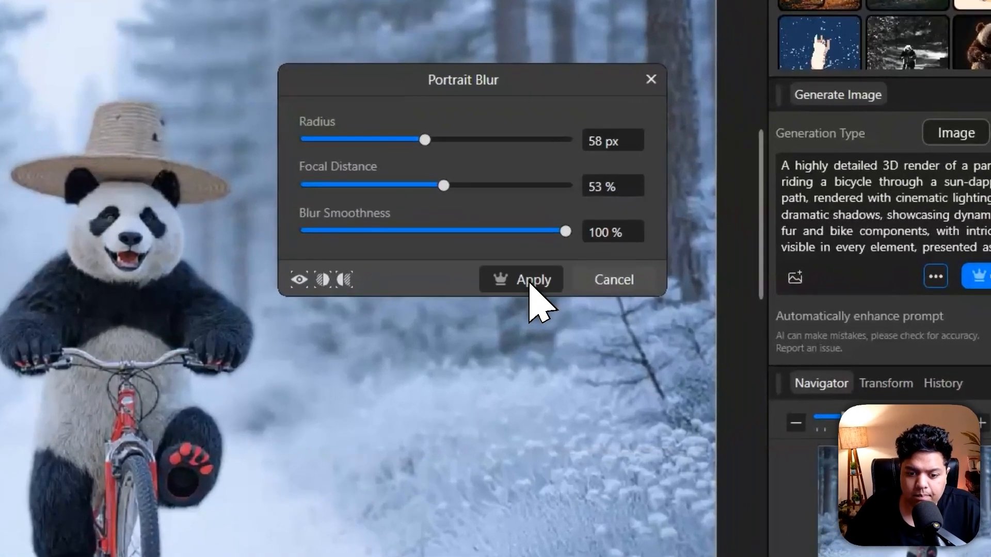
{"action": "left_click", "coordinate": [675, 301]}
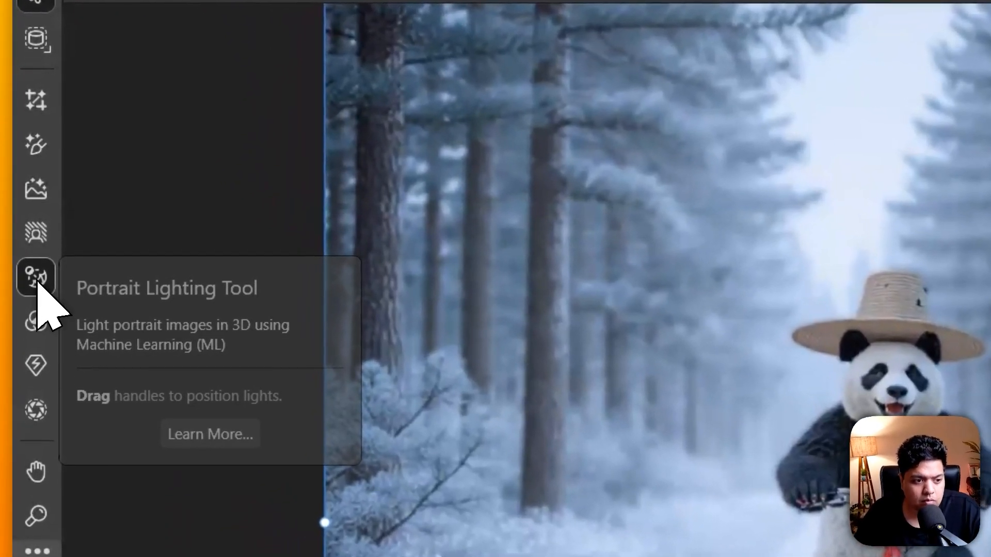
With the Portrait Lighting Tool, place the point light beside the panda's head and shrink its radius to 30%
{"action": "left_click", "coordinate": [34, 239]}
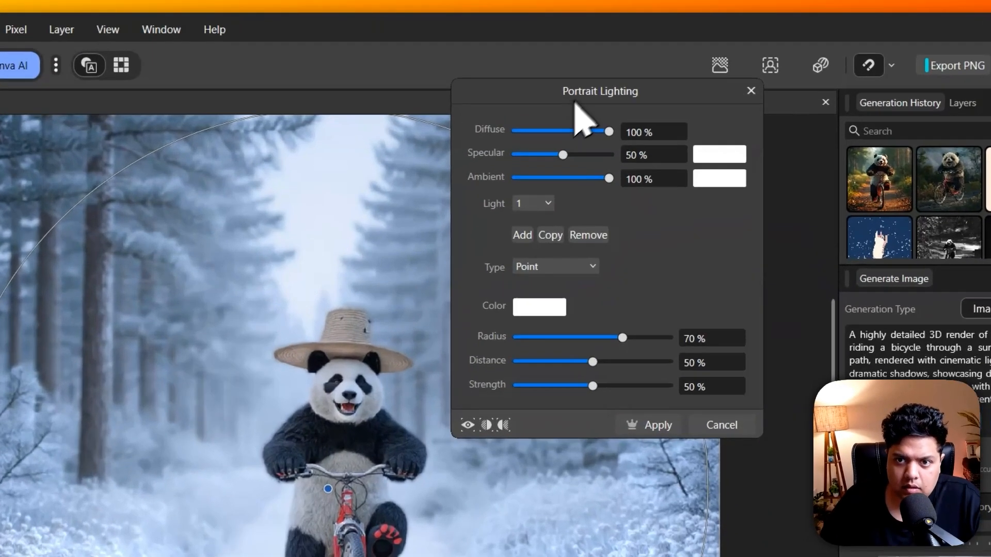
{"action": "left_click_drag", "start_coordinate": [620, 71], "coordinate": [744, 115]}
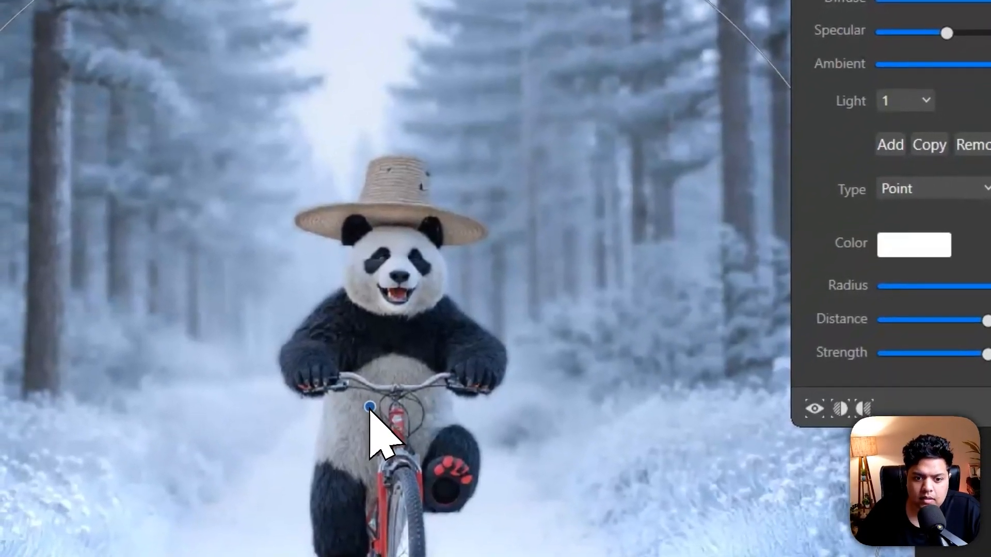
{"action": "left_click_drag", "start_coordinate": [365, 427], "coordinate": [681, 556]}
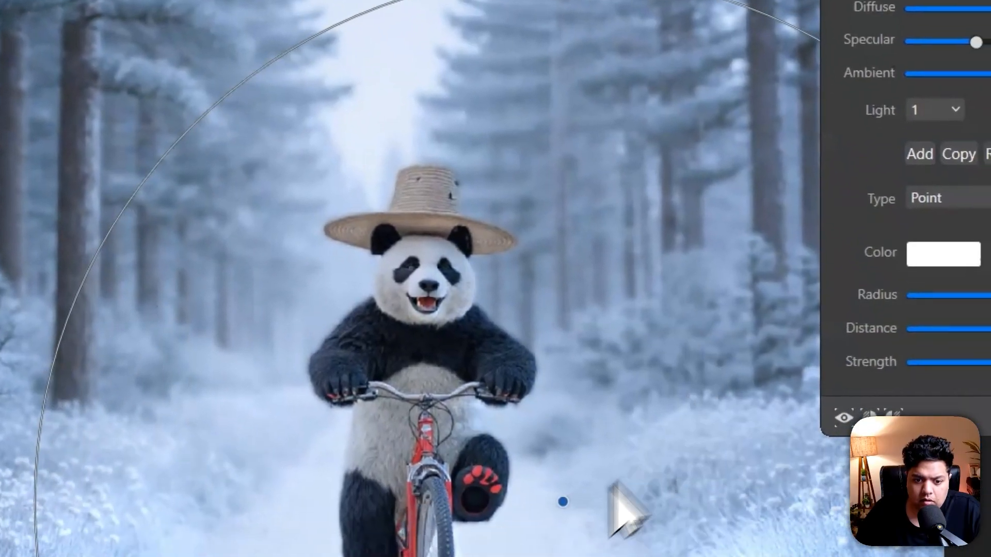
{"action": "left_click_drag", "start_coordinate": [612, 490], "coordinate": [491, 183]}
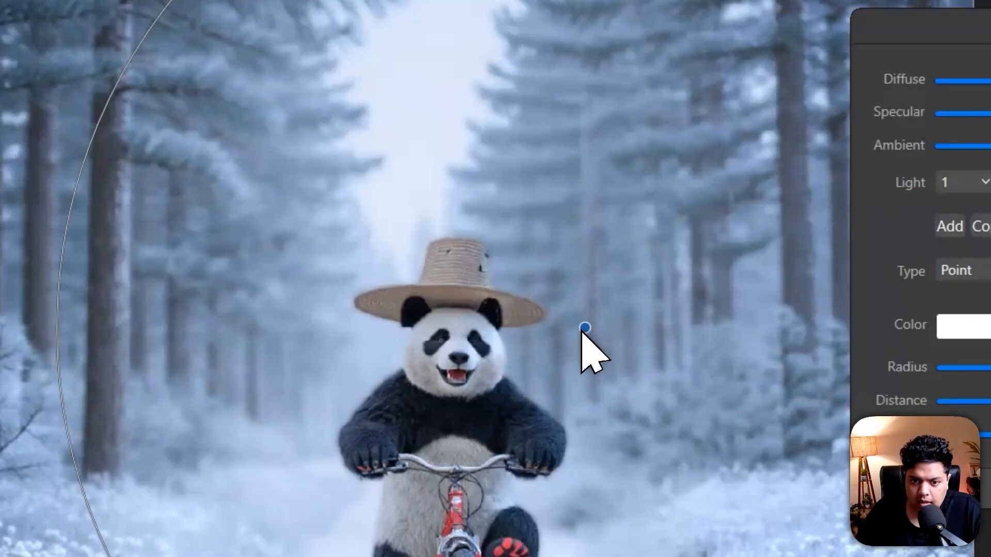
{"action": "left_click_drag", "start_coordinate": [584, 328], "coordinate": [604, 338]}
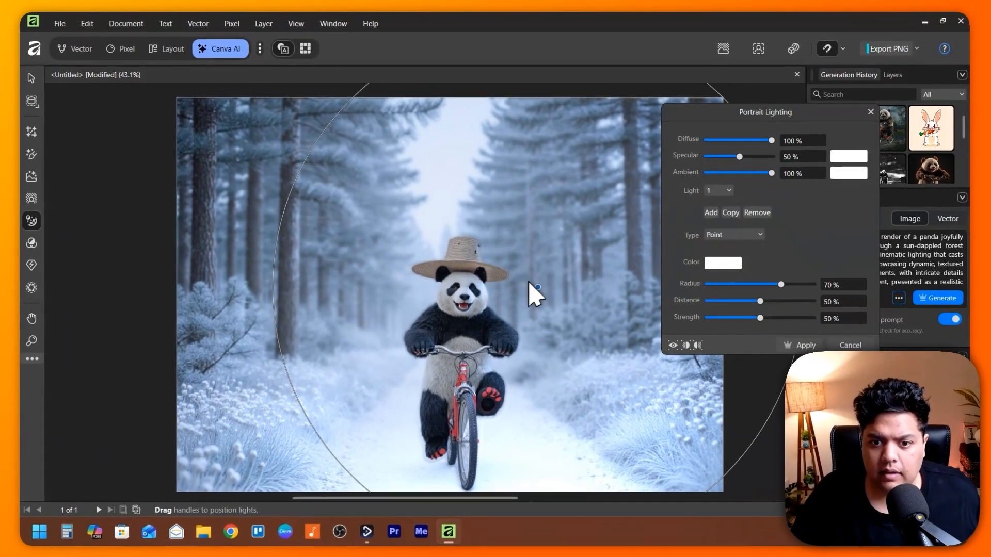
{"action": "scroll", "coordinate": [534, 288], "scroll_direction": "down", "scroll_amount": 5}
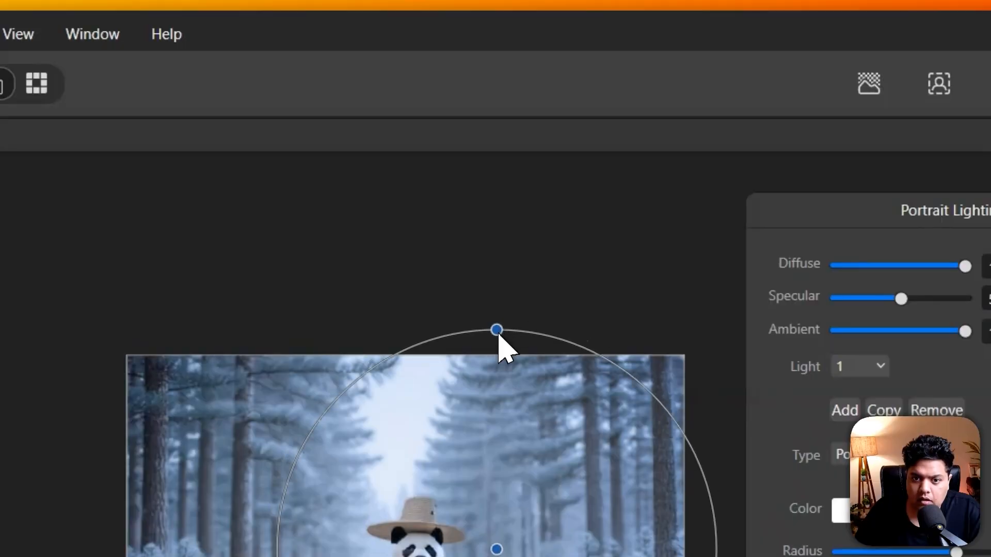
{"action": "left_click_drag", "start_coordinate": [498, 334], "coordinate": [493, 427]}
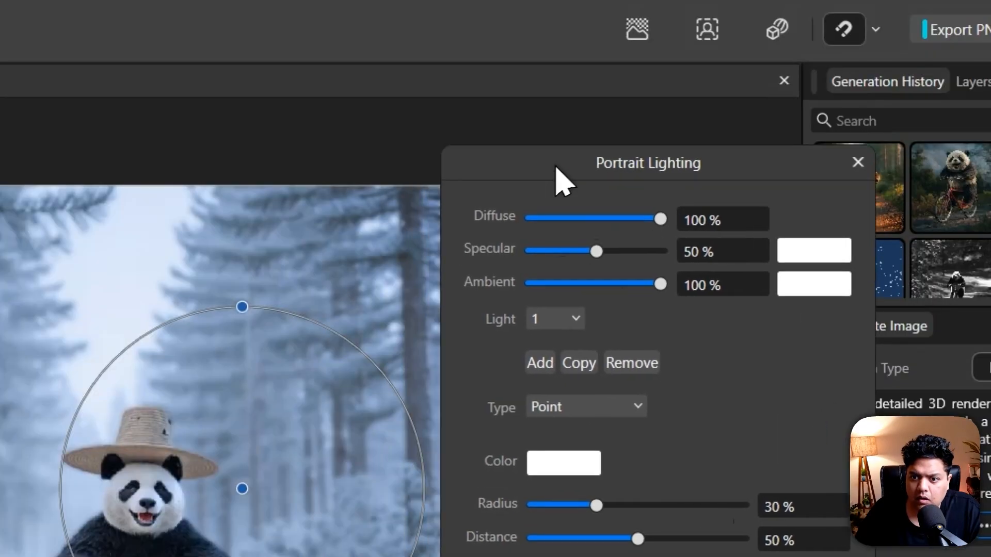
Set the portrait lighting's specular to 100% with a yellow colour and the light's radius to 35%
{"action": "left_click_drag", "start_coordinate": [560, 181], "coordinate": [483, 220]}
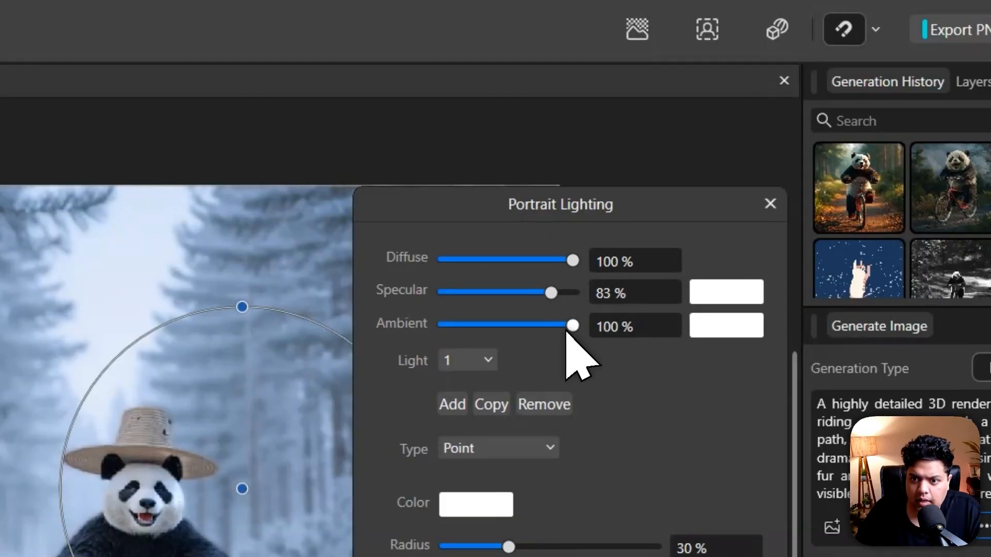
{"action": "mouse_move", "coordinate": [568, 327]}
{"action": "left_mouse_down"}
{"action": "mouse_move", "coordinate": [519, 332]}
{"action": "mouse_move", "coordinate": [573, 325]}
{"action": "left_mouse_up"}
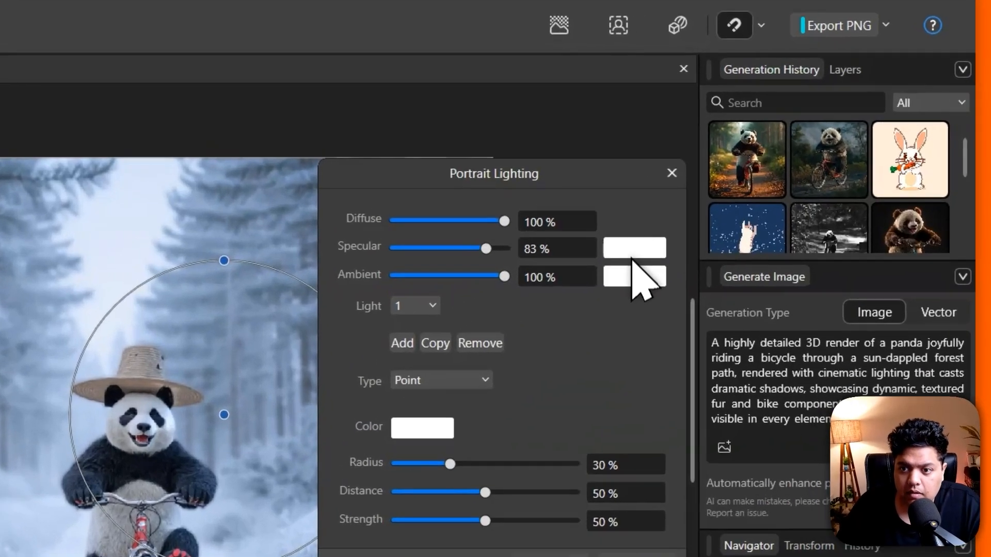
{"action": "left_click", "coordinate": [766, 197]}
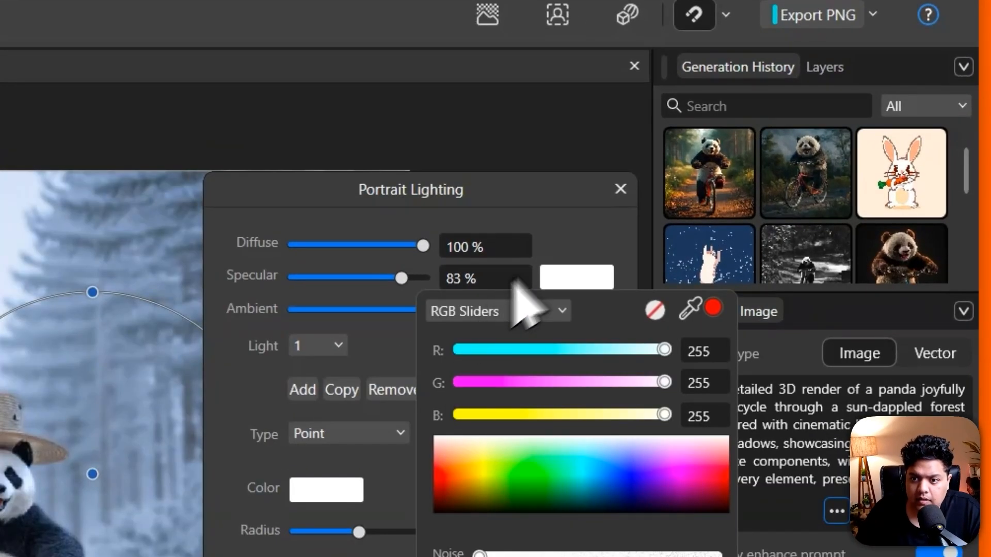
{"action": "left_click_drag", "start_coordinate": [454, 475], "coordinate": [491, 475]}
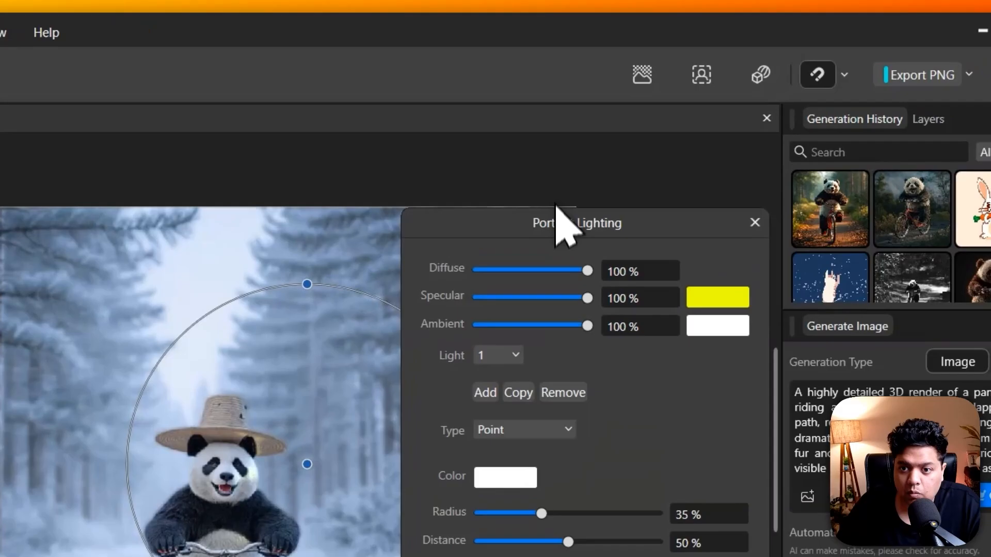
{"action": "left_click_drag", "start_coordinate": [674, 134], "coordinate": [721, 112]}
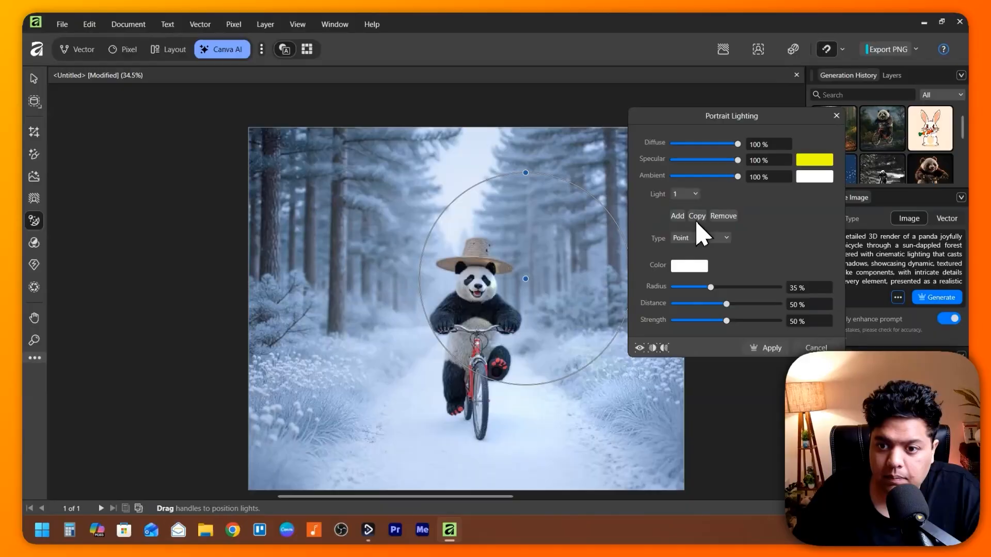
Change the light type to Spot and aim its cone from the trees toward the panda with a 51% radius
{"action": "left_click", "coordinate": [702, 236]}
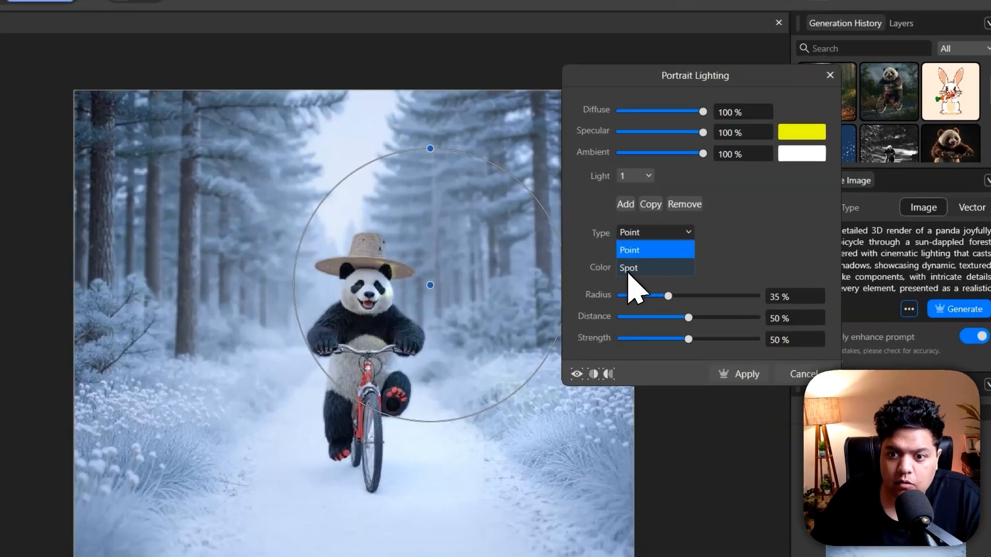
{"action": "left_click", "coordinate": [683, 265]}
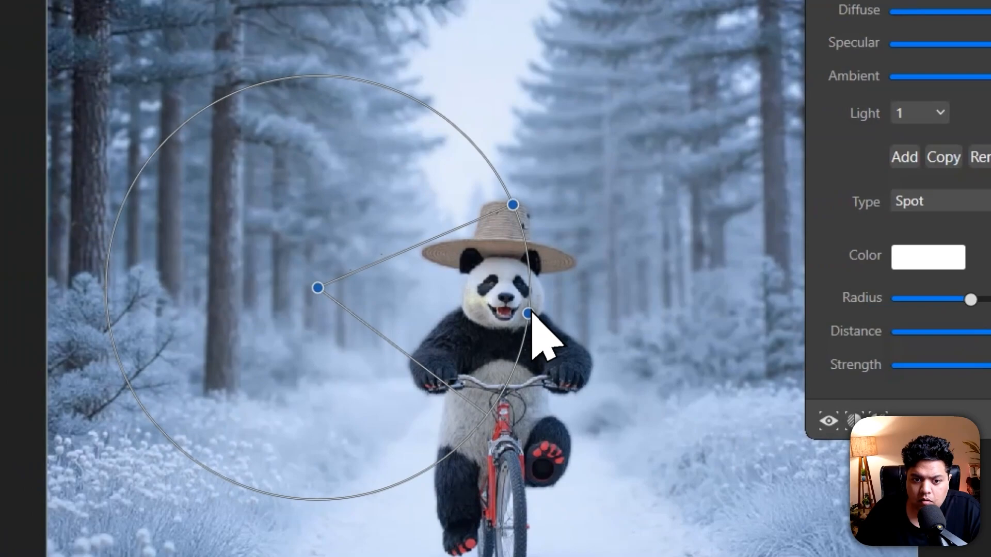
{"action": "left_click_drag", "start_coordinate": [531, 312], "coordinate": [370, 54]}
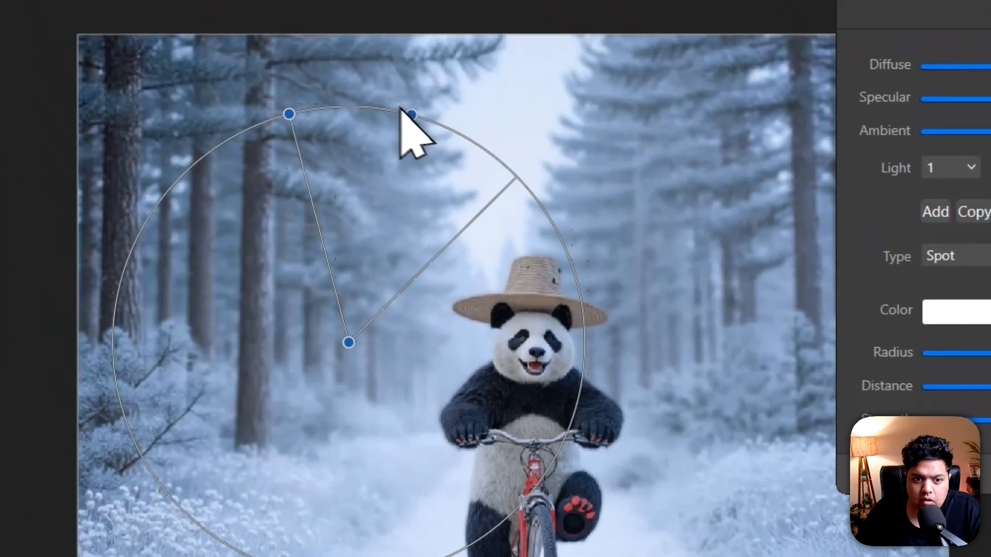
{"action": "left_click_drag", "start_coordinate": [401, 109], "coordinate": [234, 406]}
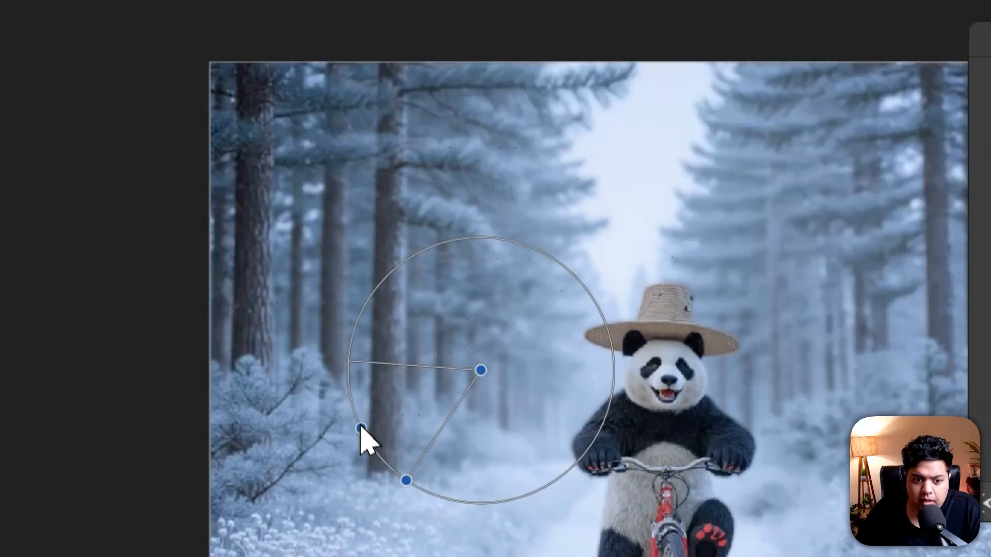
{"action": "left_click_drag", "start_coordinate": [361, 427], "coordinate": [633, 332]}
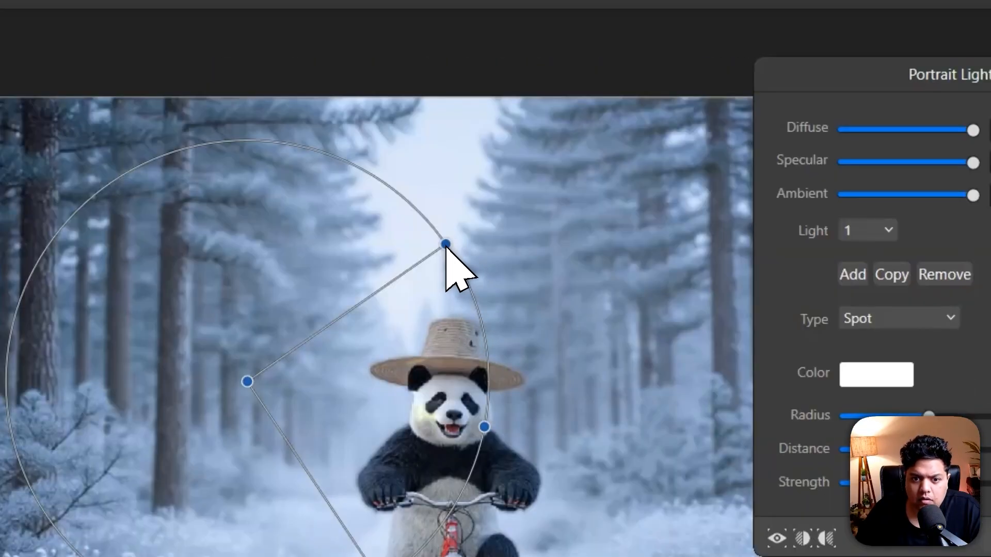
{"action": "left_click_drag", "start_coordinate": [447, 246], "coordinate": [416, 216]}
{"action": "left_click_drag", "start_coordinate": [248, 382], "coordinate": [251, 358]}
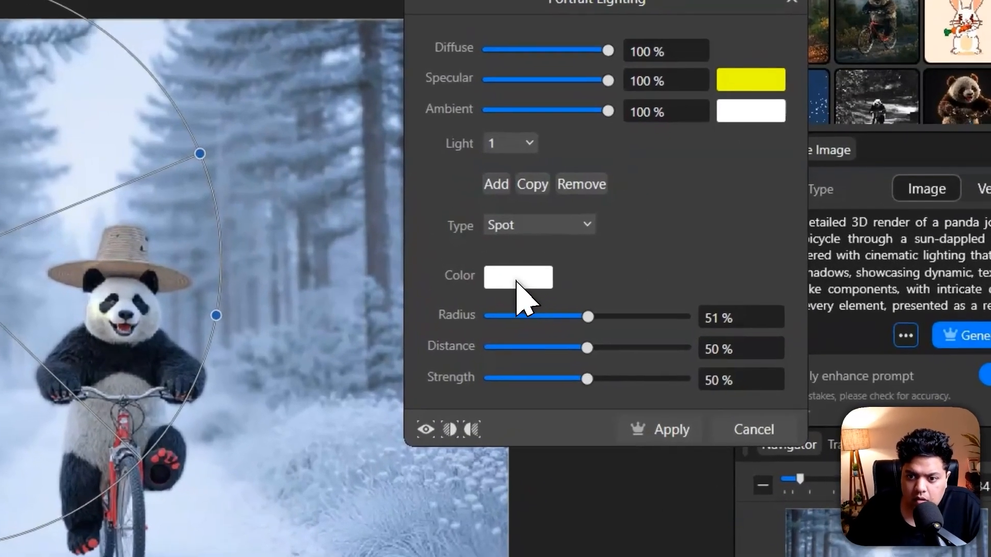
Colour the spot light purple with 48% radius, 54% distance and 62% strength, fine-tuning its position beside the panda
{"action": "left_click", "coordinate": [691, 268]}
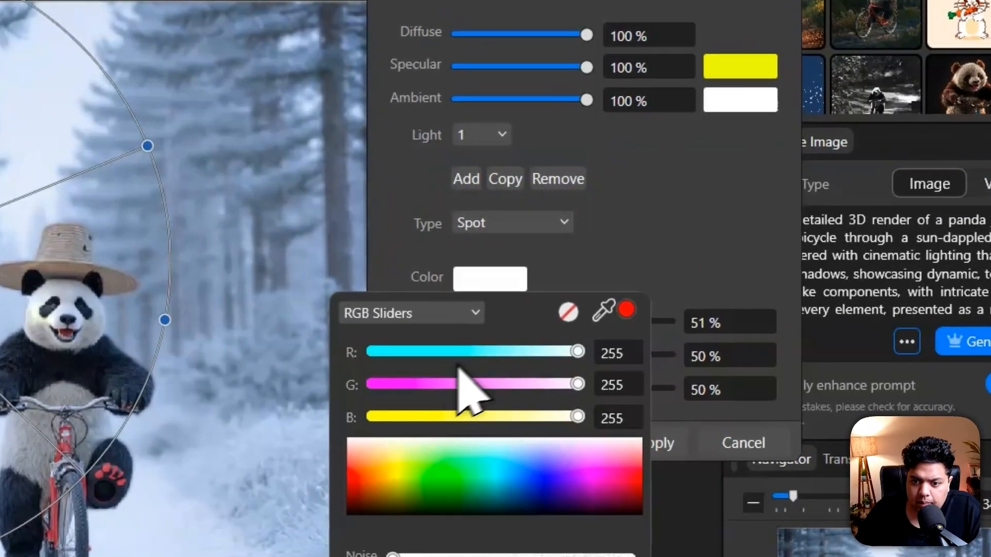
{"action": "left_click_drag", "start_coordinate": [432, 440], "coordinate": [608, 464]}
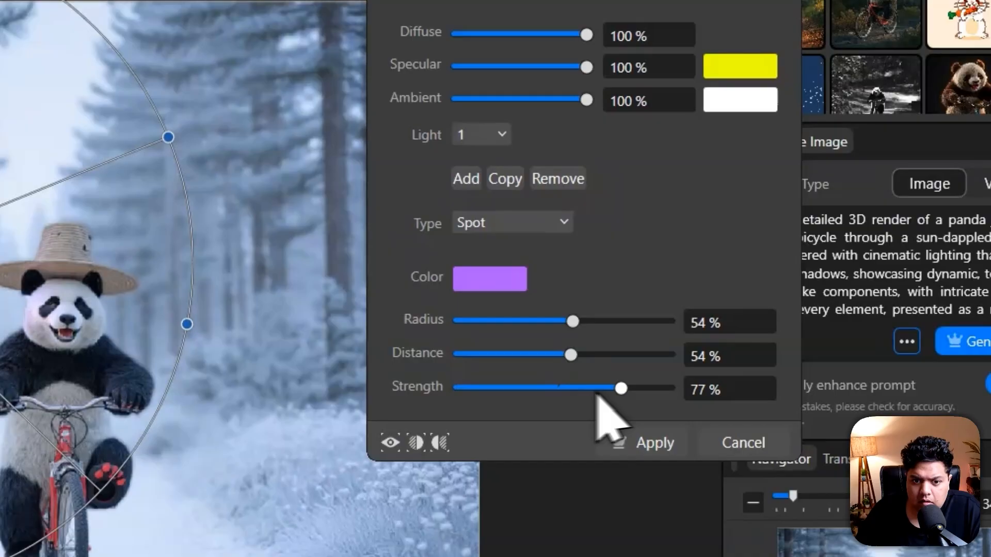
{"action": "left_click_drag", "start_coordinate": [621, 388], "coordinate": [588, 389]}
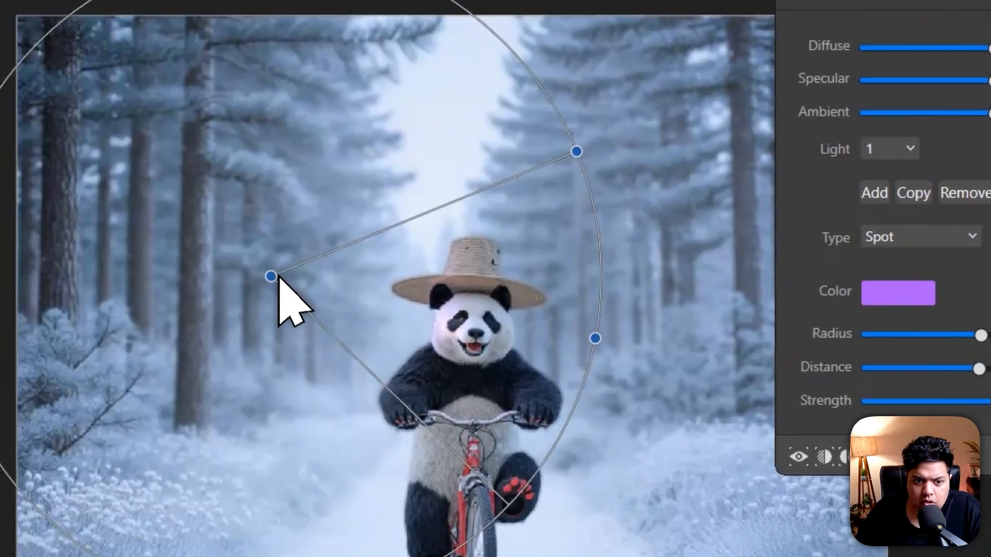
{"action": "left_click_drag", "start_coordinate": [276, 276], "coordinate": [253, 270]}
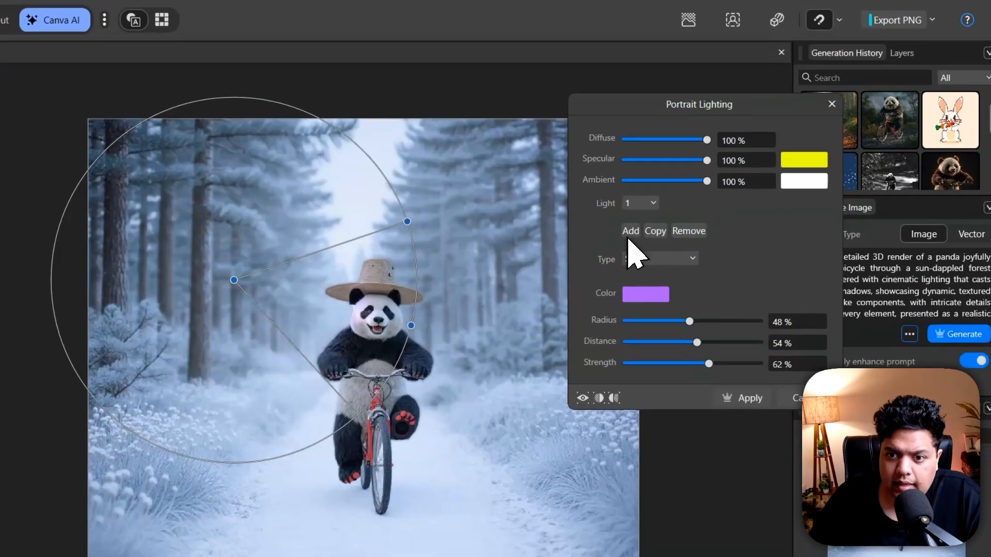
Add a second point light, place it among the trees on the far side of the panda and set its radius to 50%
{"action": "left_click", "coordinate": [677, 214]}
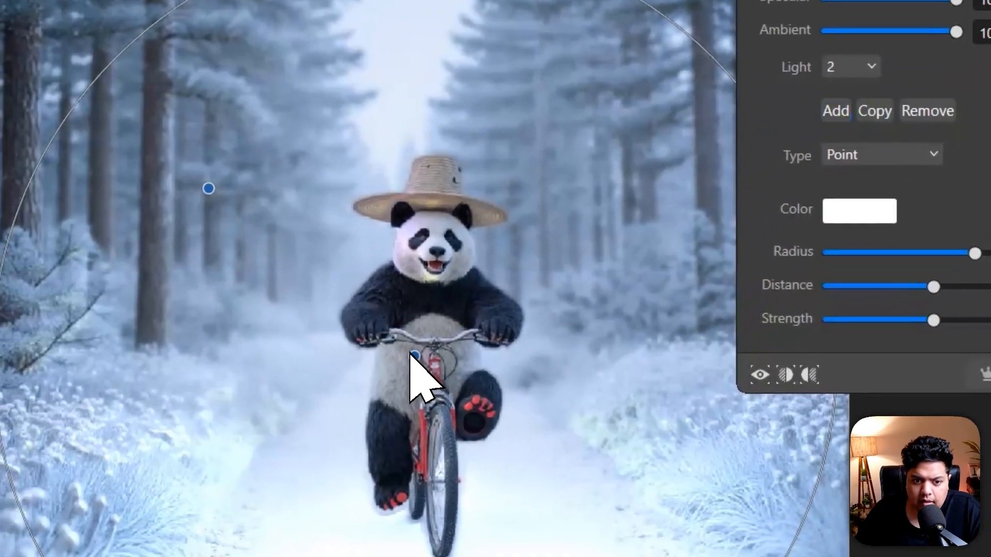
{"action": "left_click_drag", "start_coordinate": [414, 355], "coordinate": [659, 198]}
{"action": "left_click_drag", "start_coordinate": [974, 253], "coordinate": [867, 252]}
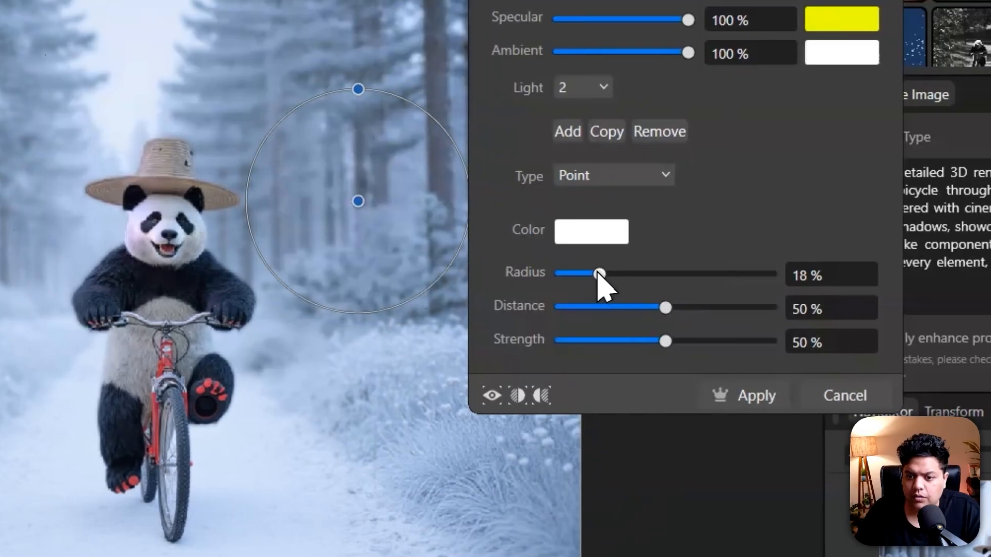
{"action": "left_click_drag", "start_coordinate": [598, 274], "coordinate": [611, 273]}
{"action": "left_click_drag", "start_coordinate": [354, 200], "coordinate": [305, 43]}
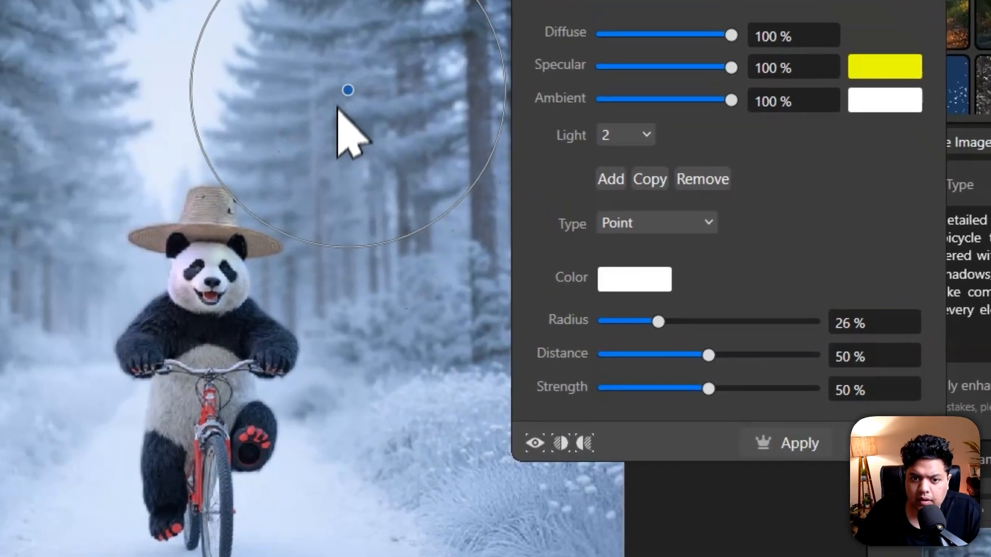
{"action": "left_click_drag", "start_coordinate": [338, 107], "coordinate": [334, 68]}
{"action": "left_click_drag", "start_coordinate": [658, 322], "coordinate": [662, 323]}
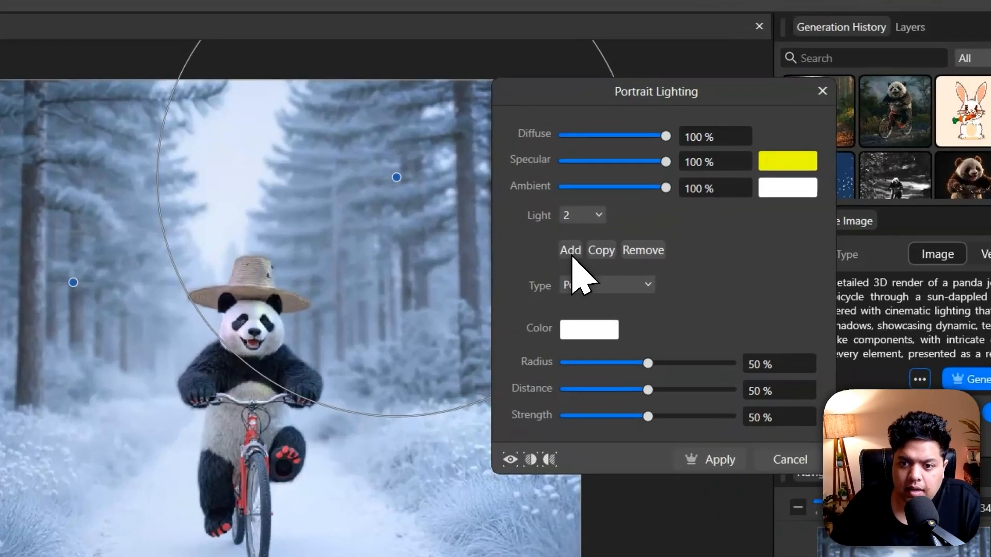
Add a third light as a blue Spot aimed from the lower path toward the panda, with 56% radius, 60% distance and 100% strength
{"action": "left_click", "coordinate": [677, 216]}
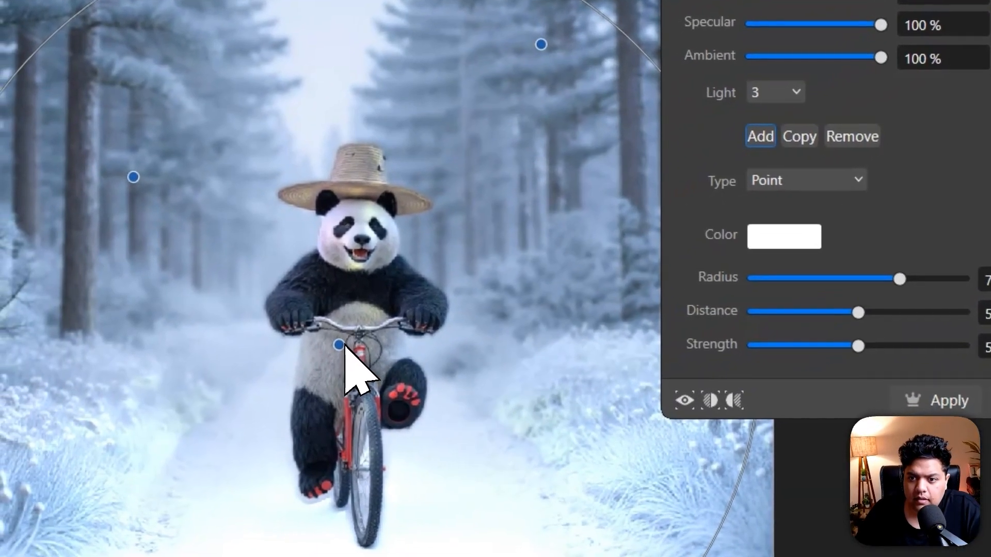
{"action": "left_click_drag", "start_coordinate": [344, 345], "coordinate": [535, 454]}
{"action": "left_click", "coordinate": [846, 180]}
{"action": "left_click", "coordinate": [794, 235]}
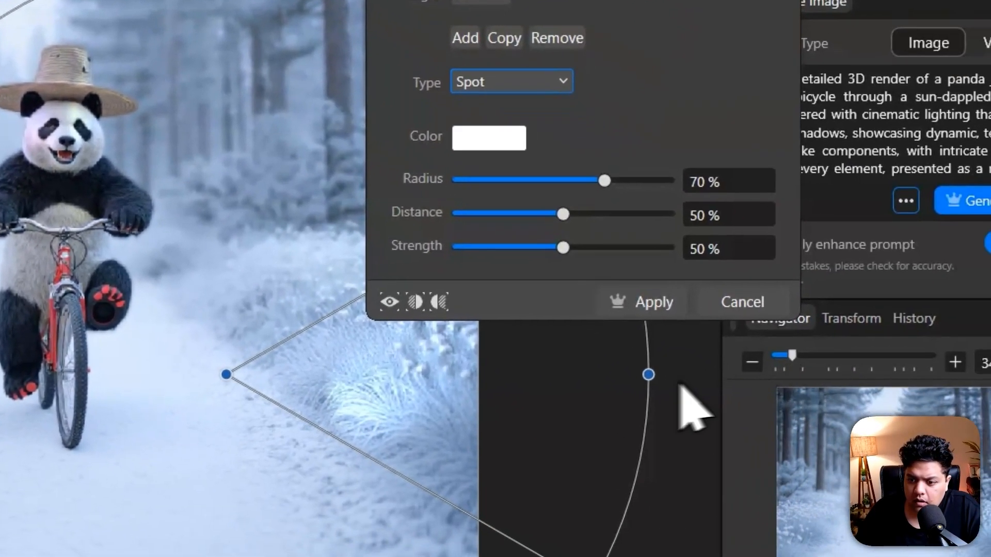
{"action": "left_click_drag", "start_coordinate": [788, 469], "coordinate": [106, 272]}
{"action": "left_click", "coordinate": [628, 232]}
{"action": "left_click_drag", "start_coordinate": [521, 385], "coordinate": [602, 416]}
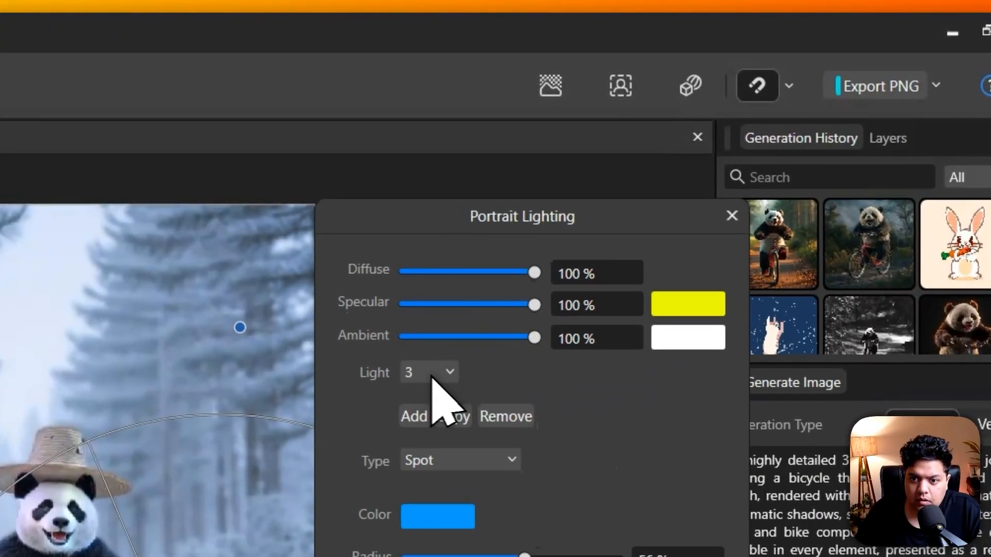
Fine-tune the positions of light 1, with a 58% distance, and of light 3 on the snowy path
{"action": "left_click", "coordinate": [447, 373]}
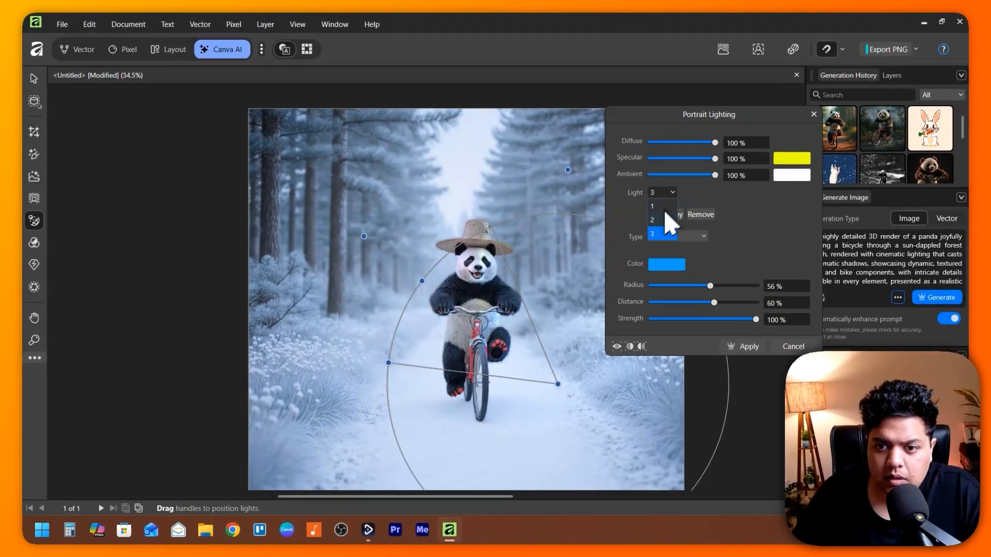
{"action": "left_click", "coordinate": [653, 206]}
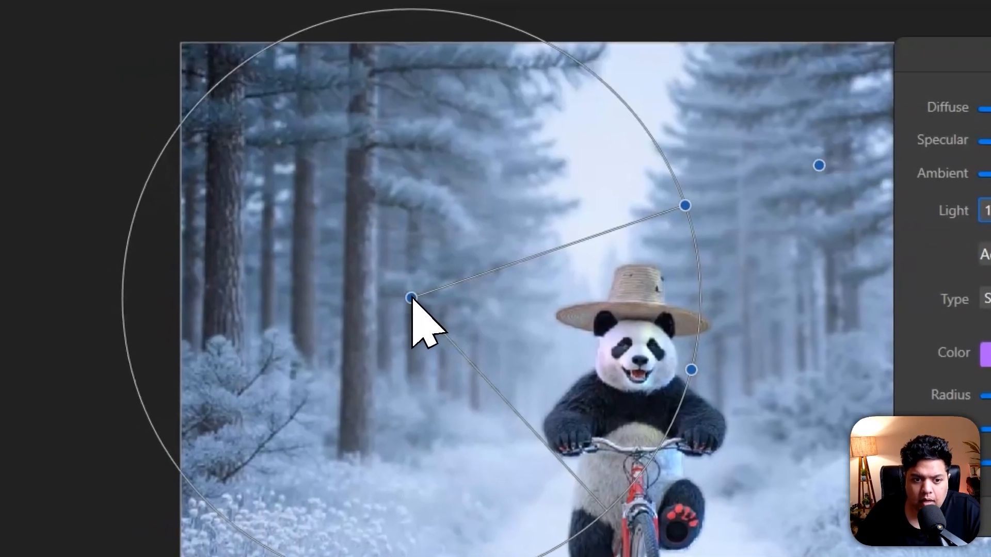
{"action": "left_click_drag", "start_coordinate": [415, 299], "coordinate": [414, 279]}
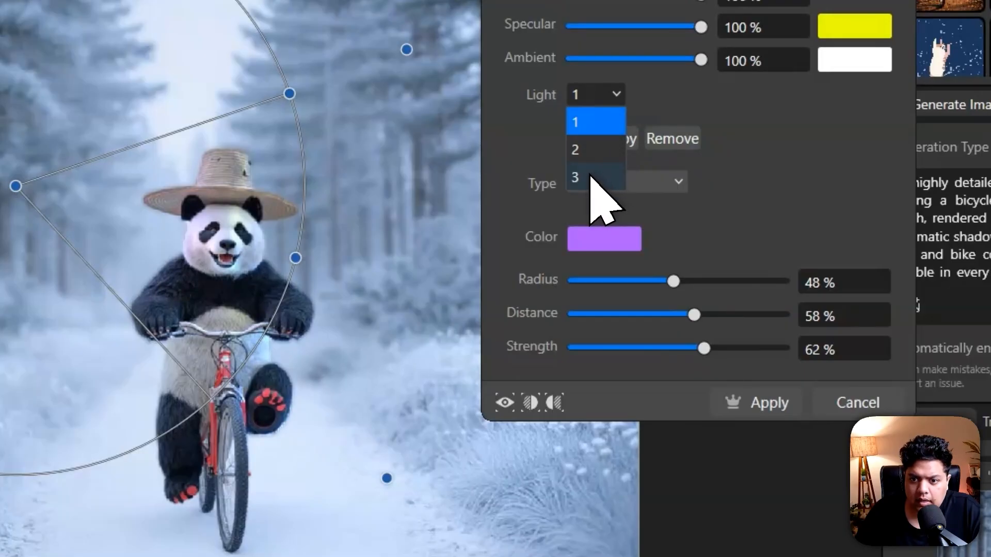
{"action": "left_click", "coordinate": [591, 177]}
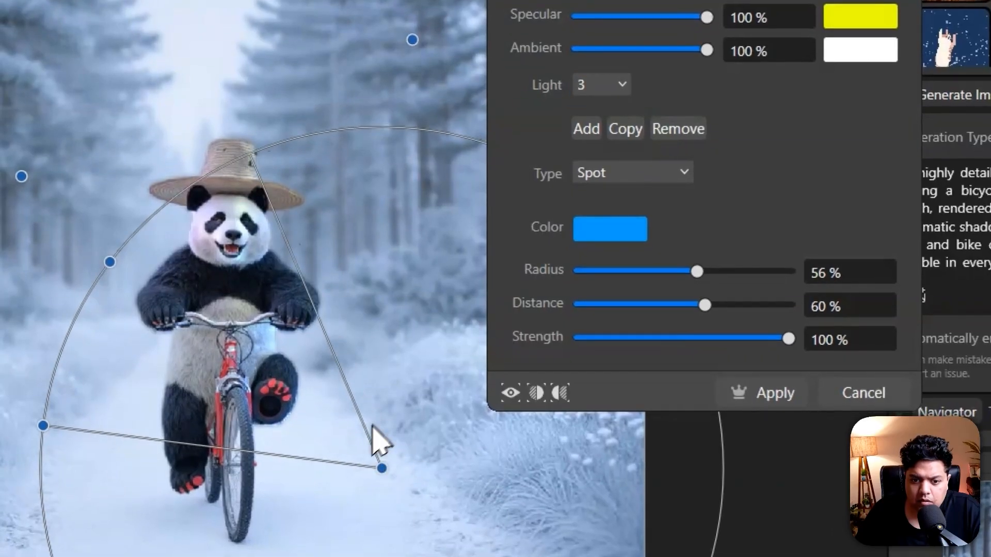
{"action": "left_click_drag", "start_coordinate": [382, 467], "coordinate": [410, 450]}
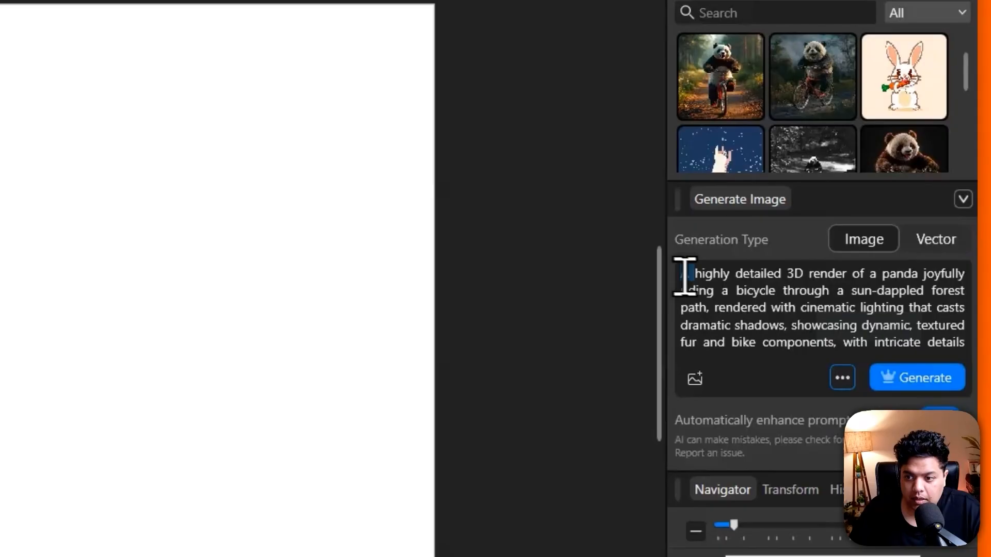
Replace the prompt with "a panda riding a bike", choose a black-and-white photography style and generate the image
{"action": "left_click_drag", "start_coordinate": [814, 252], "coordinate": [969, 300]}
{"action": "key", "text": "BackSpace"}
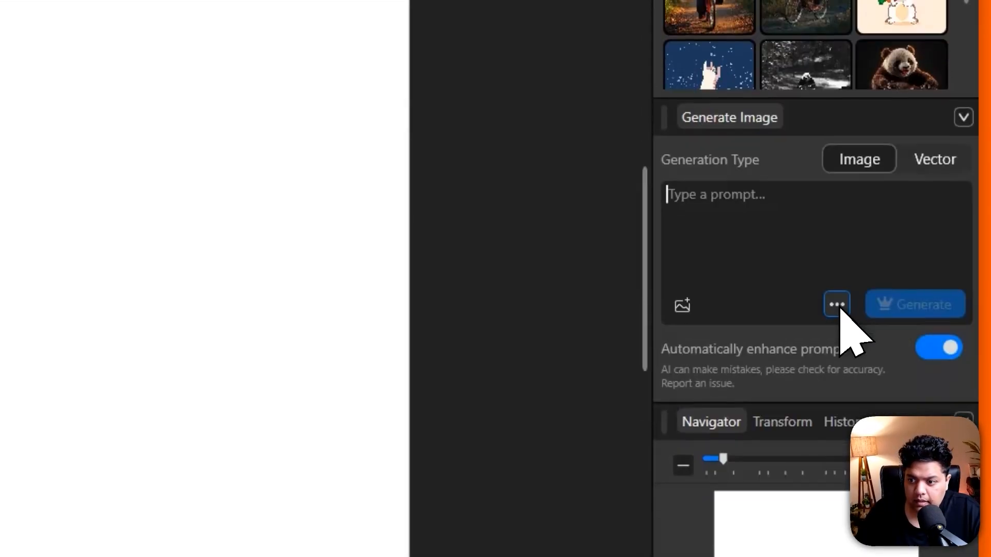
{"action": "left_click", "coordinate": [838, 290]}
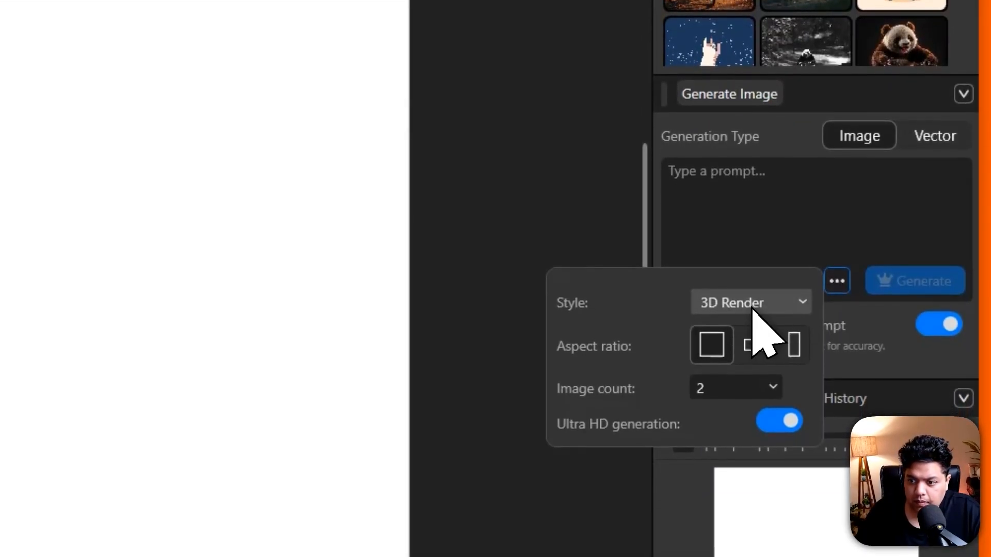
{"action": "left_click", "coordinate": [745, 311]}
{"action": "scroll", "coordinate": [725, 161], "scroll_direction": "down", "scroll_amount": 4}
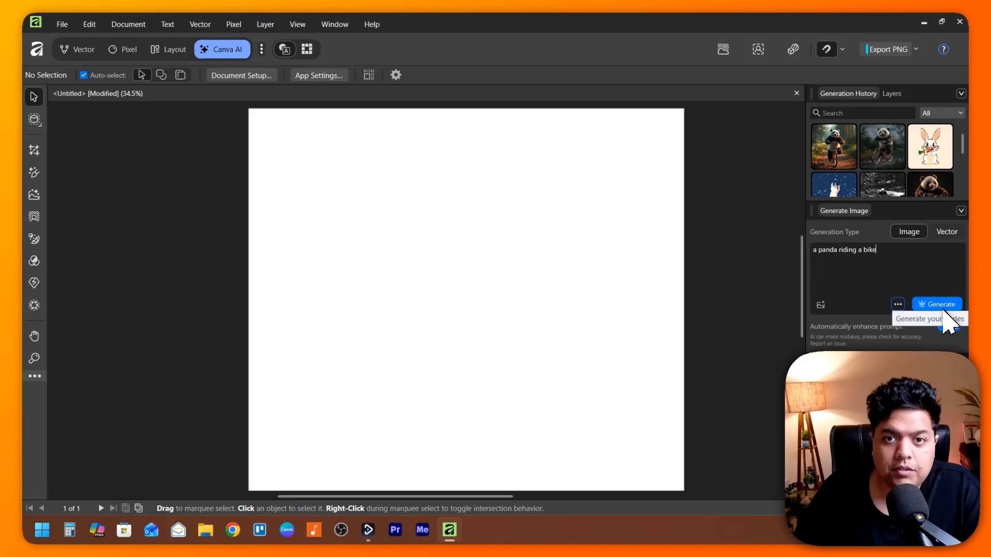
{"action": "left_click", "coordinate": [943, 309]}
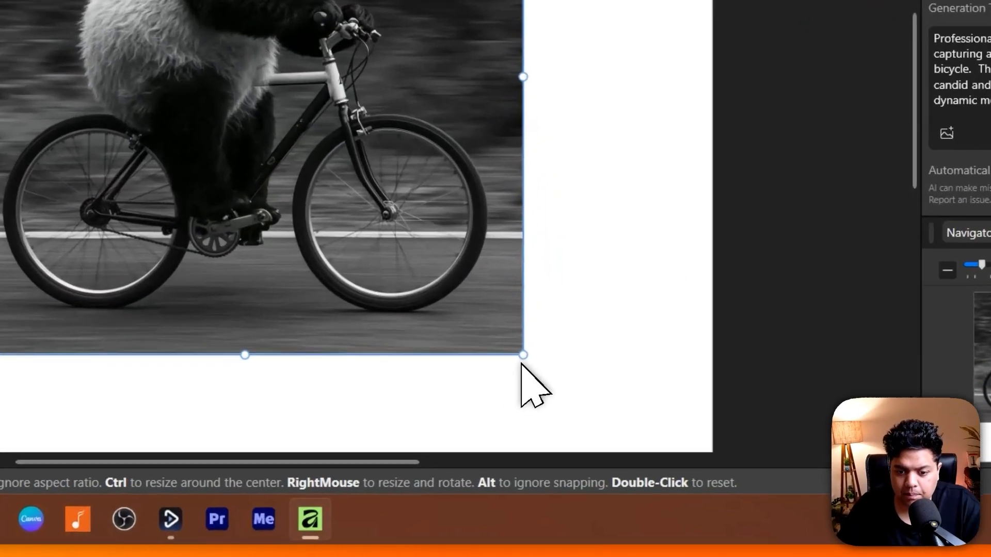
Enlarge the generated black-and-white panda image and centre it on the page
{"action": "left_click_drag", "start_coordinate": [574, 434], "coordinate": [598, 459]}
{"action": "left_click_drag", "start_coordinate": [529, 343], "coordinate": [585, 364]}
{"action": "left_click_drag", "start_coordinate": [584, 365], "coordinate": [578, 360]}
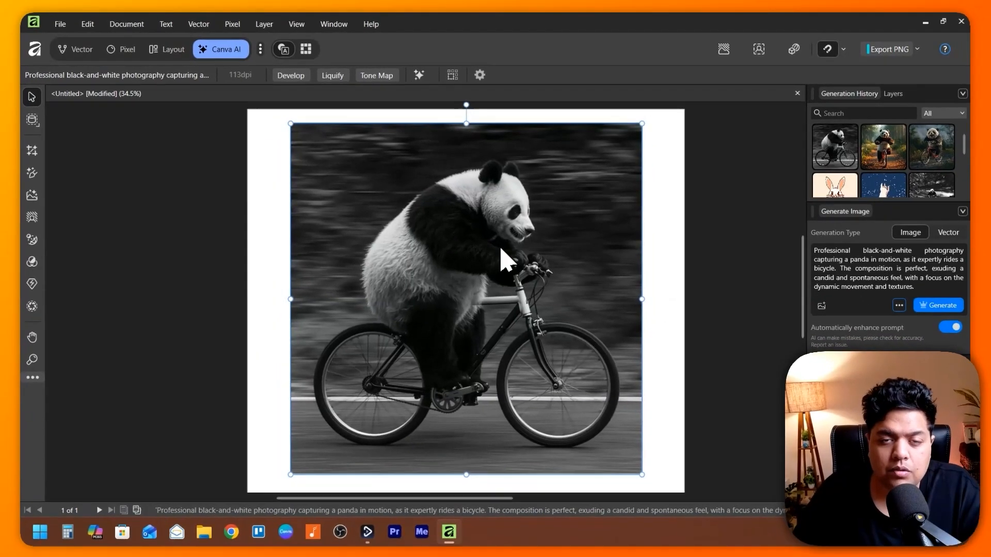
Colorize the black-and-white panda image with 60% saturation and -25% temperature
{"action": "left_click", "coordinate": [34, 261]}
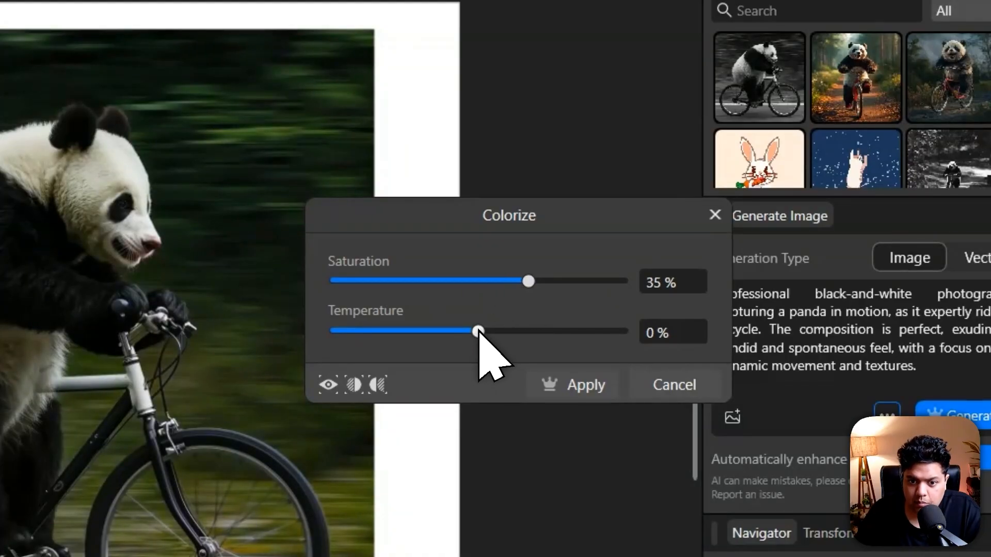
{"action": "left_click_drag", "start_coordinate": [479, 330], "coordinate": [447, 331]}
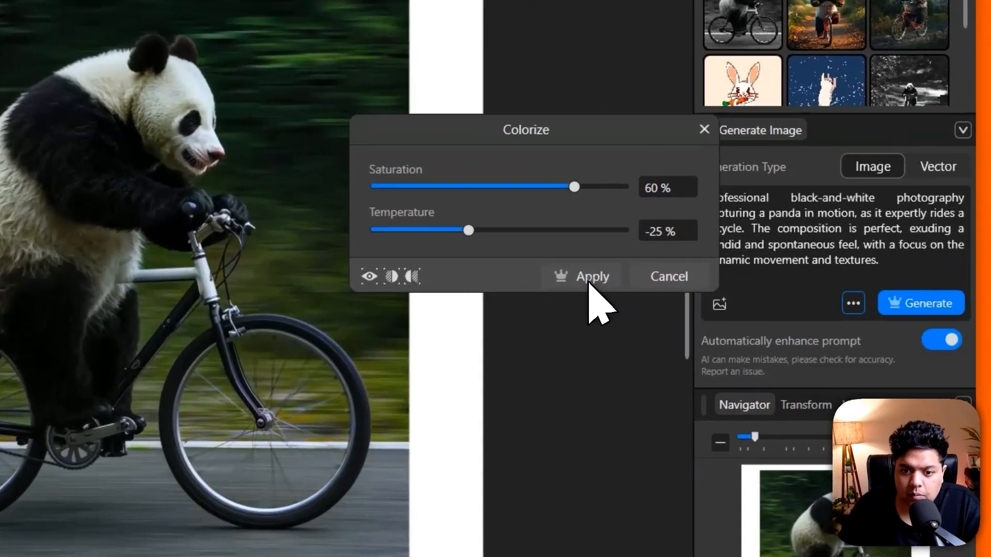
{"action": "left_click", "coordinate": [743, 285]}
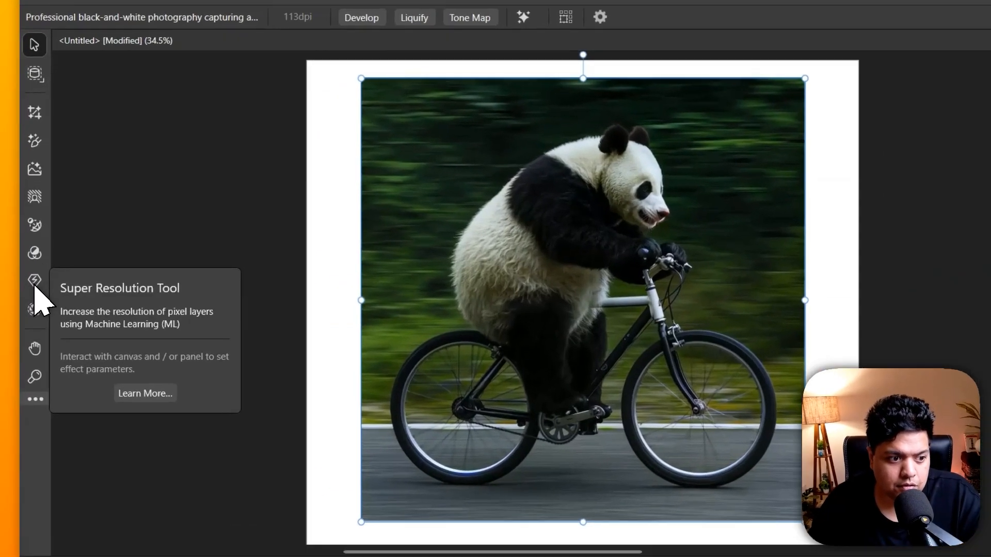
Compare before and after with the Super Resolution Tool, then upscale the panda image to 400% without initial downsampling
{"action": "left_click", "coordinate": [33, 284]}
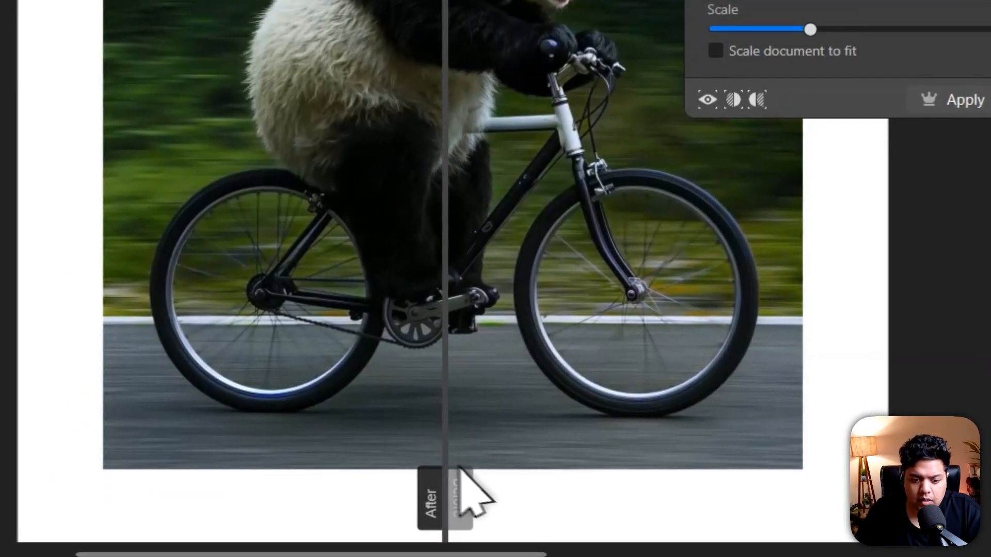
{"action": "left_click_drag", "start_coordinate": [447, 320], "coordinate": [367, 303]}
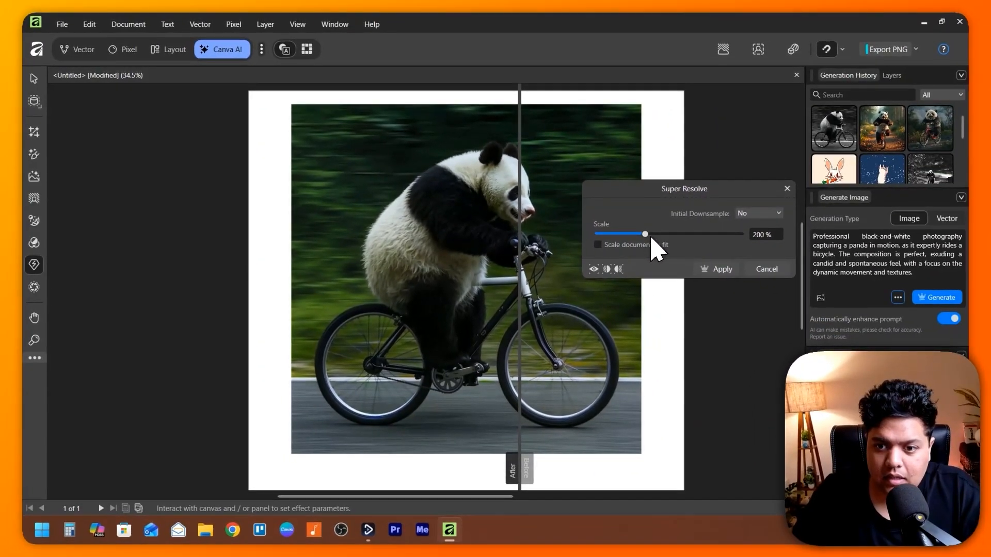
{"action": "left_click_drag", "start_coordinate": [646, 235], "coordinate": [649, 235]}
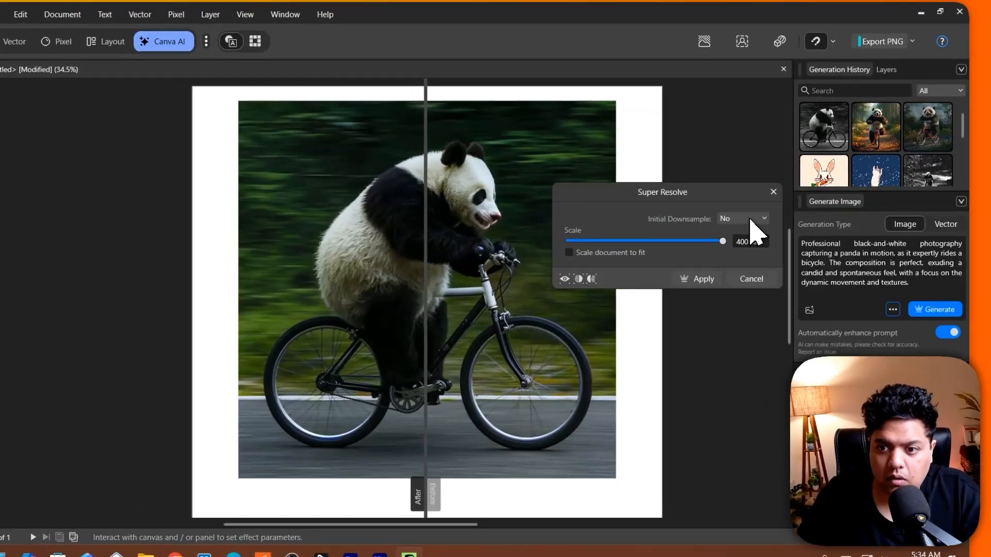
{"action": "left_click", "coordinate": [757, 215]}
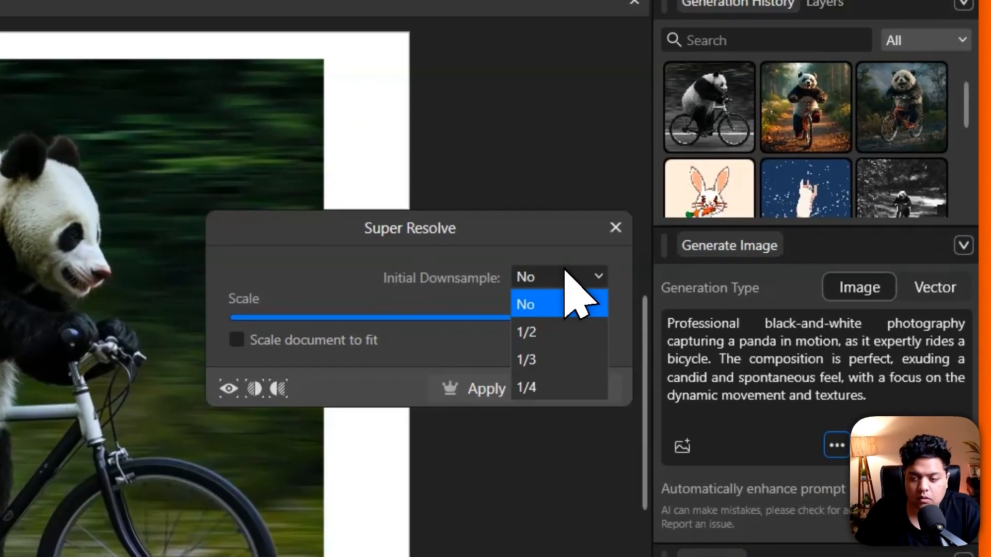
{"action": "left_click", "coordinate": [563, 270]}
{"action": "left_click", "coordinate": [540, 274]}
{"action": "left_click", "coordinate": [546, 276]}
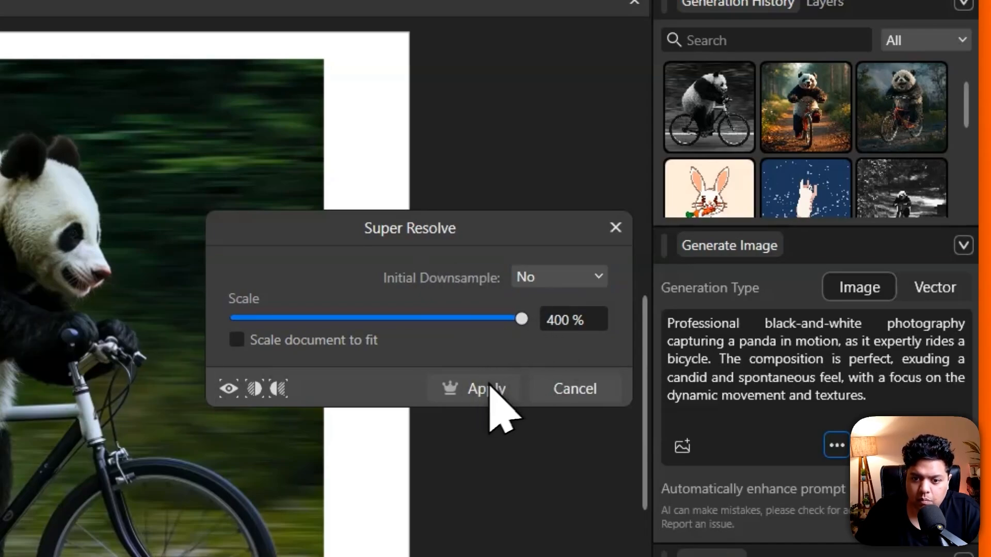
{"action": "left_click", "coordinate": [478, 394]}
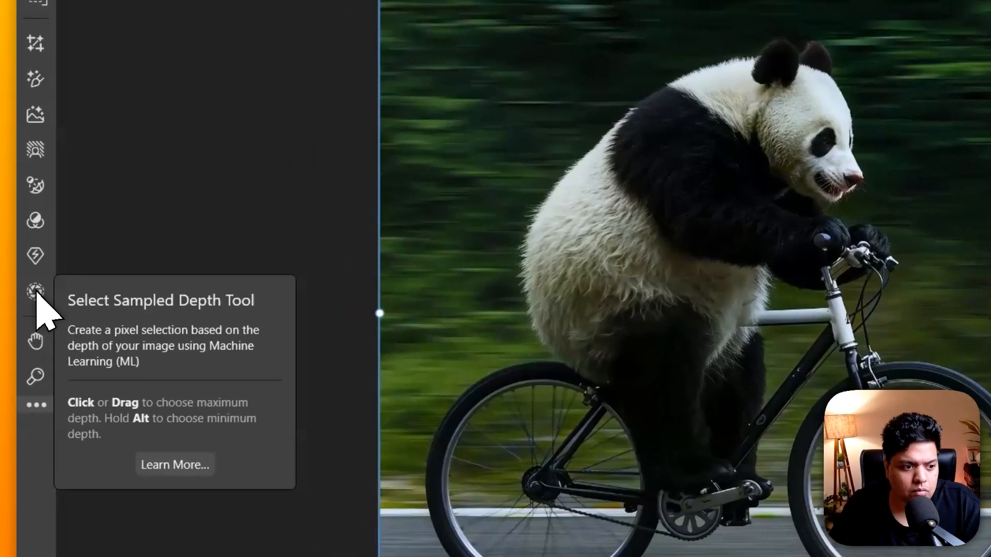
Select the background around the panda by sampled depth, with Near at 75% and Far at 100%
{"action": "left_click", "coordinate": [34, 305]}
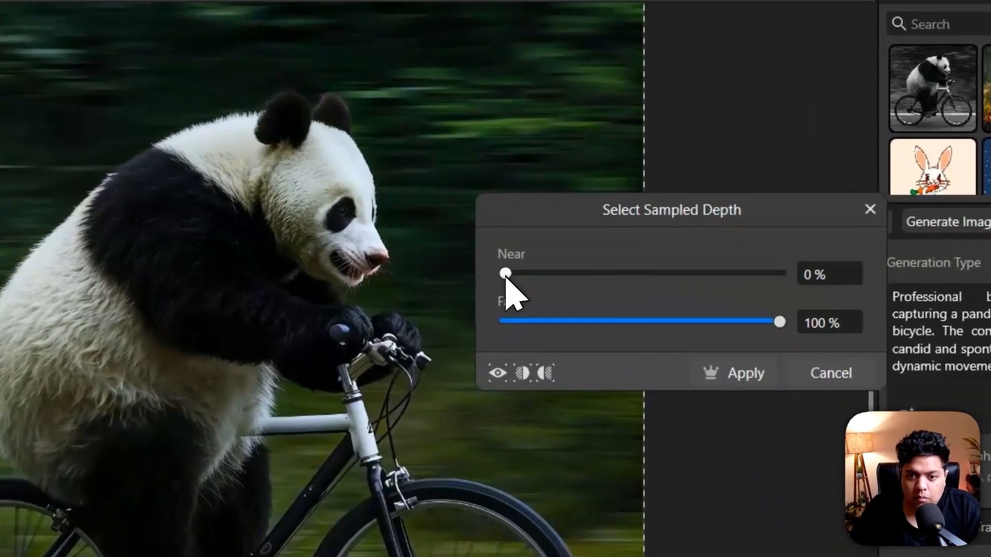
{"action": "left_click_drag", "start_coordinate": [611, 227], "coordinate": [618, 227]}
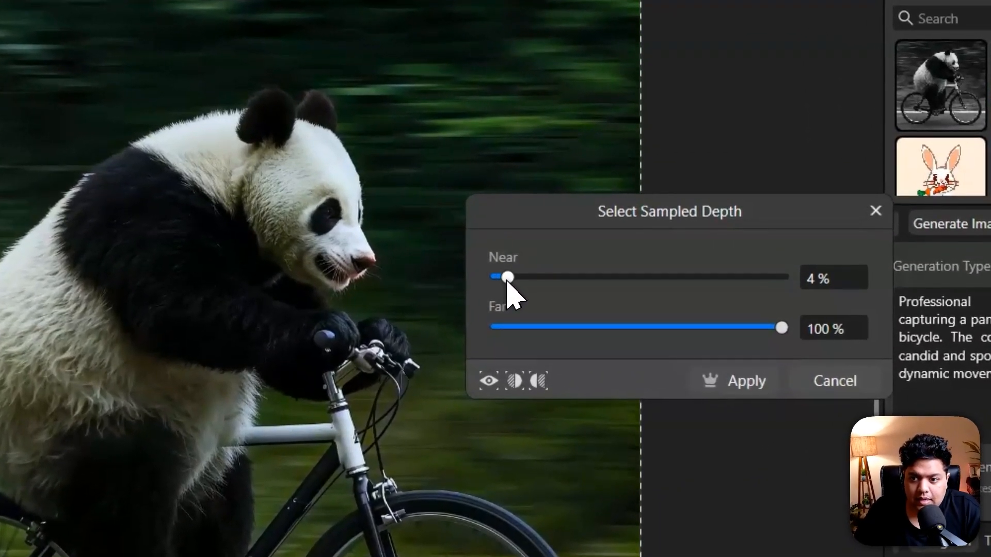
{"action": "left_click_drag", "start_coordinate": [529, 281], "coordinate": [624, 308]}
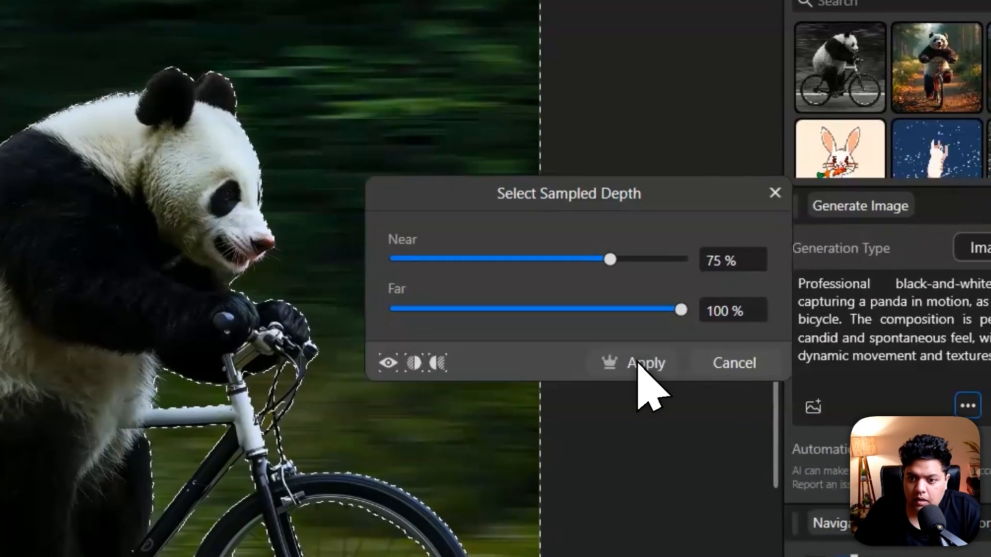
{"action": "left_click", "coordinate": [639, 365]}
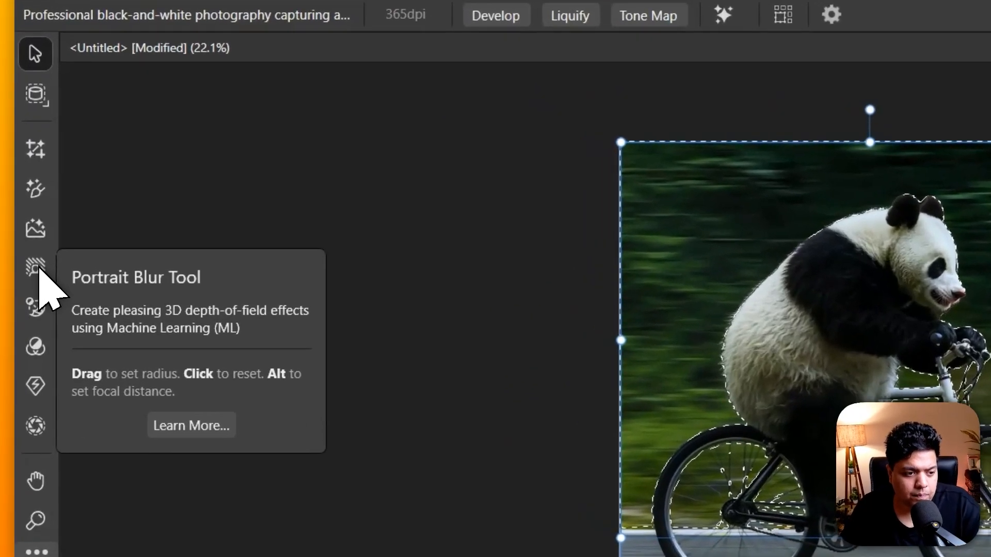
Try a Portrait Blur on the panda image with a 103 px radius, 39% focal distance and 100% blur smoothness
{"action": "left_click", "coordinate": [35, 216]}
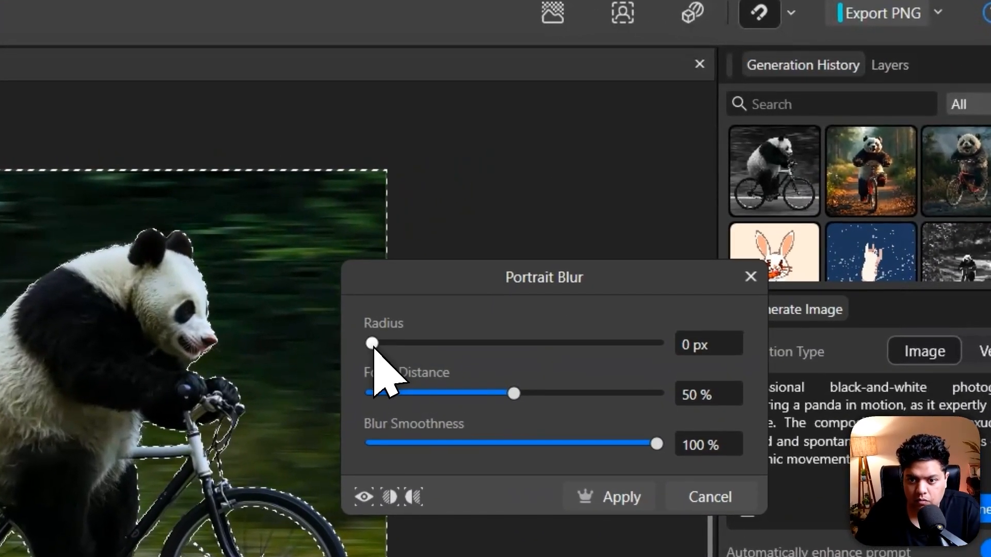
{"action": "left_click_drag", "start_coordinate": [694, 188], "coordinate": [719, 189]}
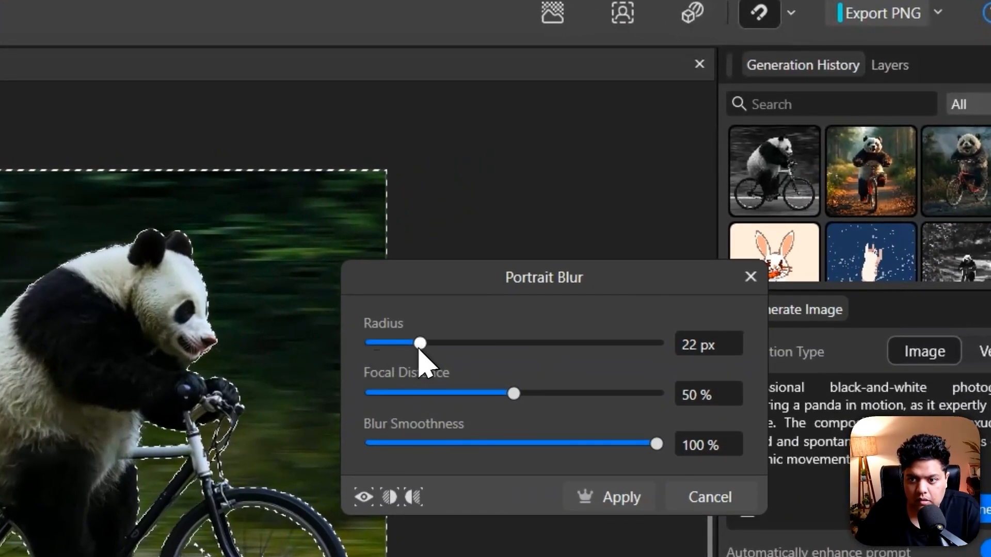
{"action": "left_click_drag", "start_coordinate": [419, 349], "coordinate": [516, 344]}
{"action": "left_click_drag", "start_coordinate": [513, 393], "coordinate": [657, 393]}
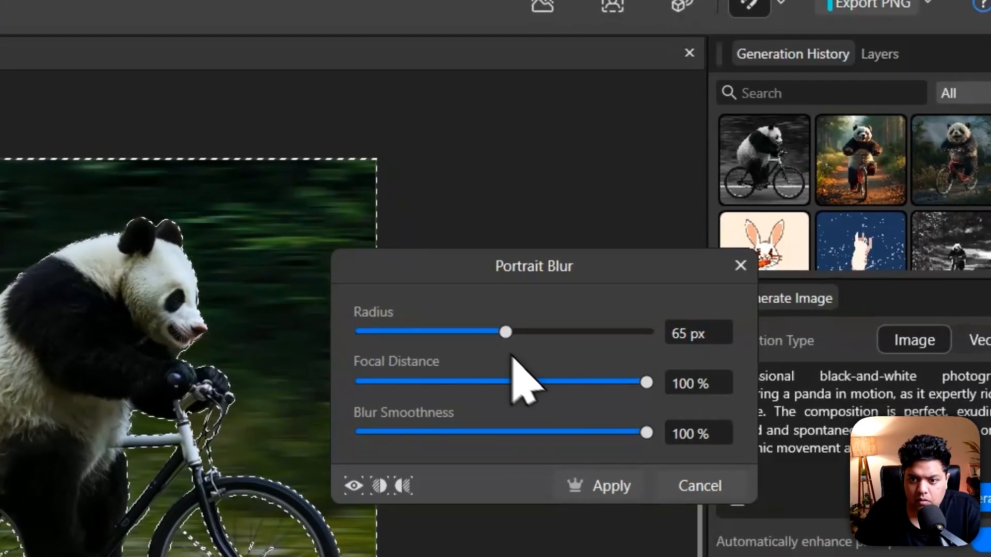
{"action": "left_click_drag", "start_coordinate": [507, 332], "coordinate": [592, 332]}
{"action": "left_click_drag", "start_coordinate": [646, 382], "coordinate": [469, 382]}
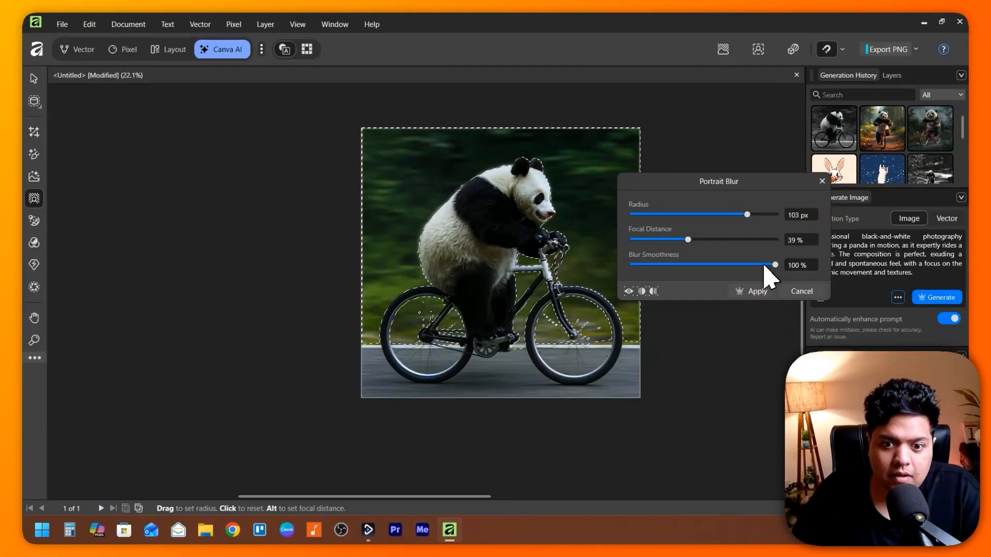
{"action": "left_click", "coordinate": [795, 298]}
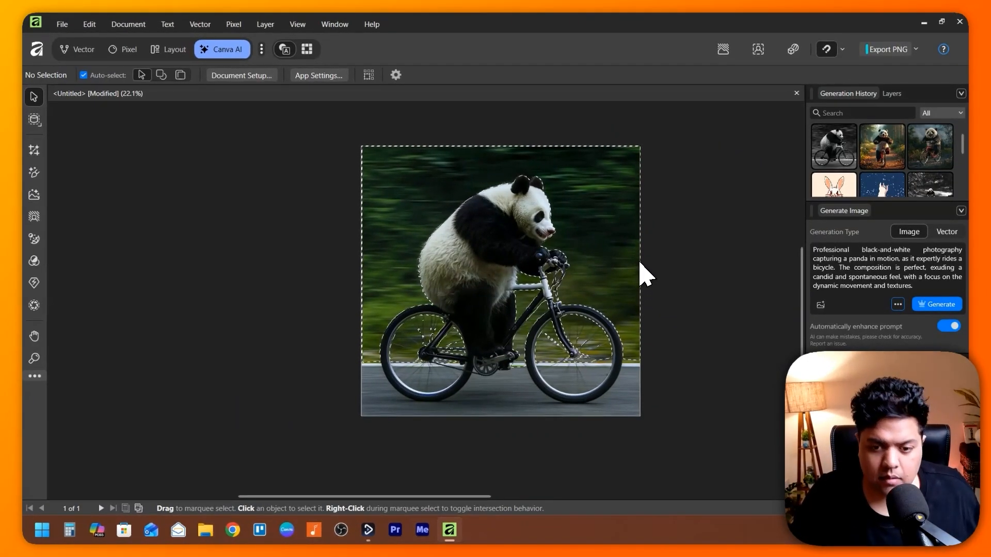
Select the colorized panda image and remove its background
{"action": "left_click", "coordinate": [639, 265]}
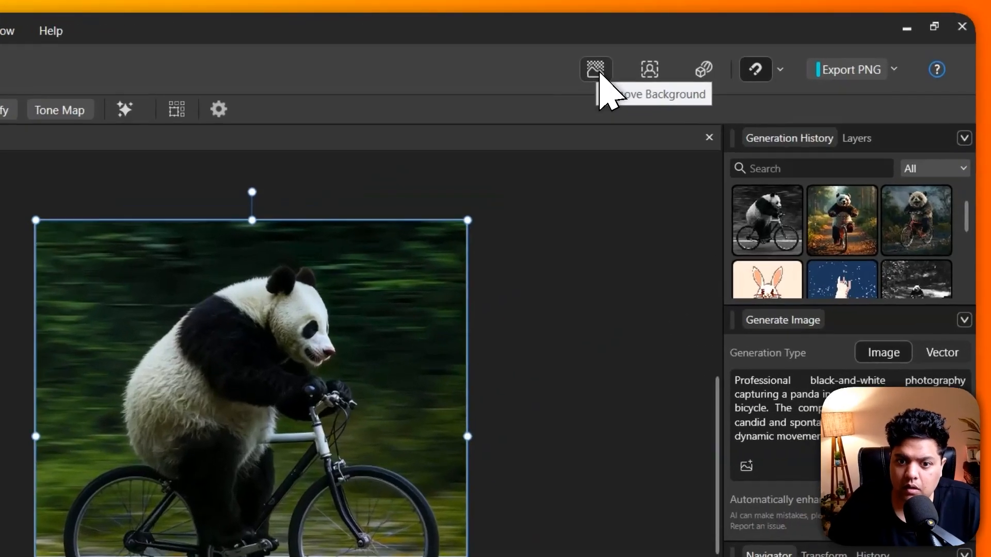
{"action": "left_click", "coordinate": [723, 50]}
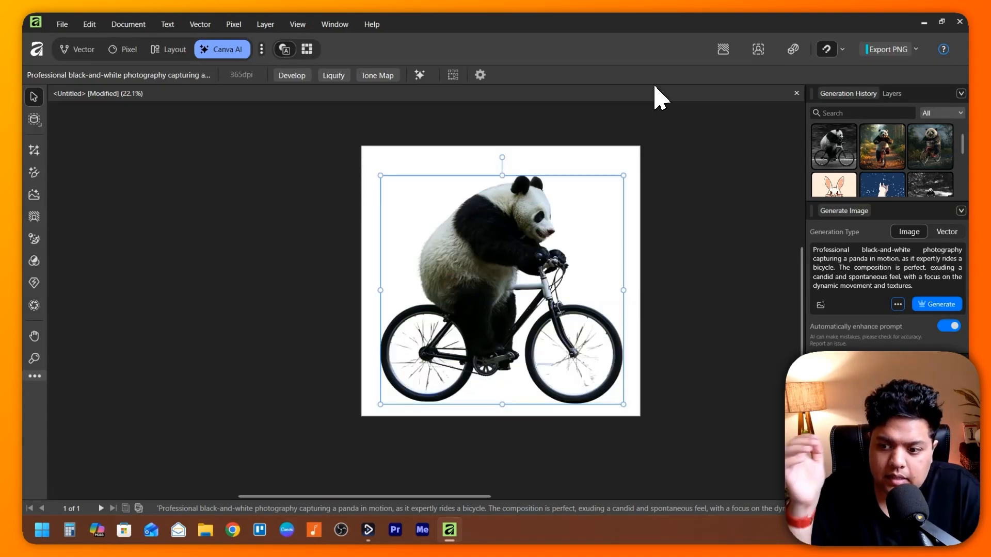
Delete the panda cutout from the page and clear the black-and-white photography prompt
{"action": "key", "text": "Delete"}
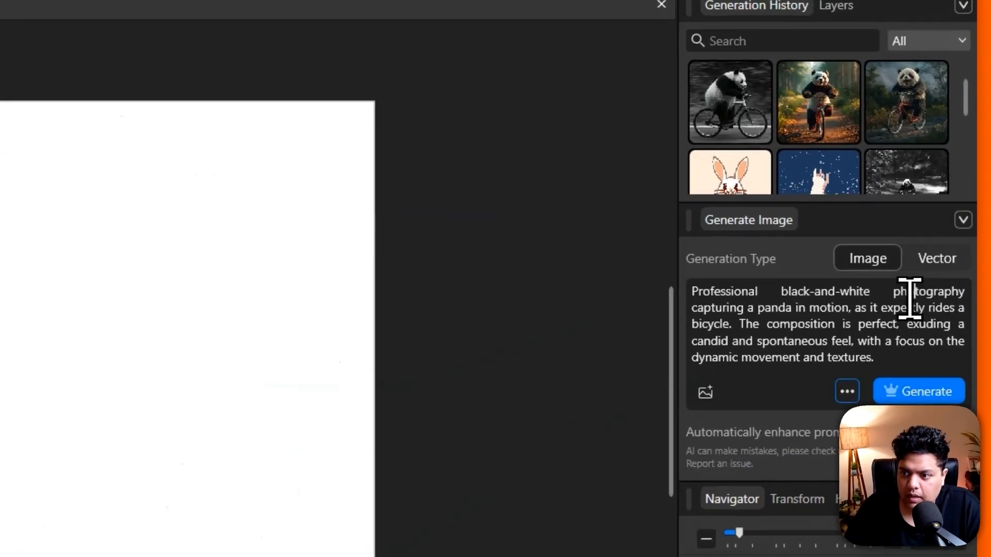
{"action": "double_click", "coordinate": [932, 250]}
{"action": "left_click_drag", "start_coordinate": [913, 286], "coordinate": [858, 269]}
{"action": "left_click_drag", "start_coordinate": [809, 289], "coordinate": [655, 261]}
{"action": "key", "text": "BackSpace"}
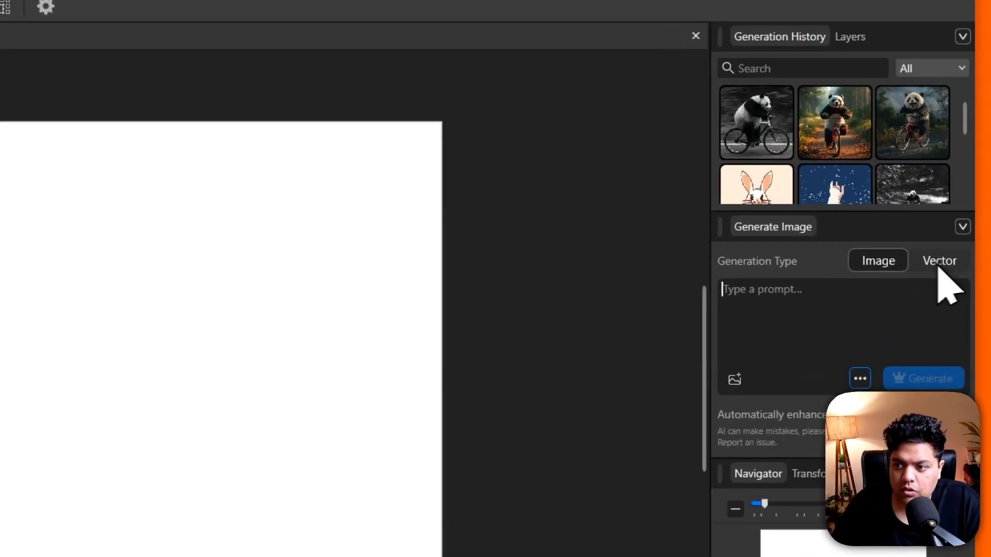
Generate a vector from the prompt "a rabbit eating carrot on moon" in the Illustration style
{"action": "left_click", "coordinate": [946, 233]}
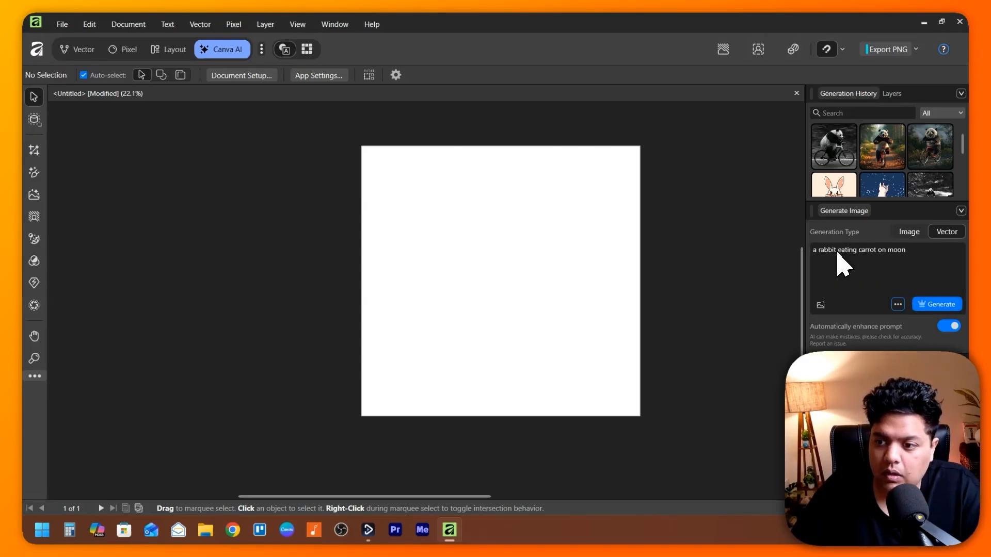
{"action": "left_click", "coordinate": [898, 305]}
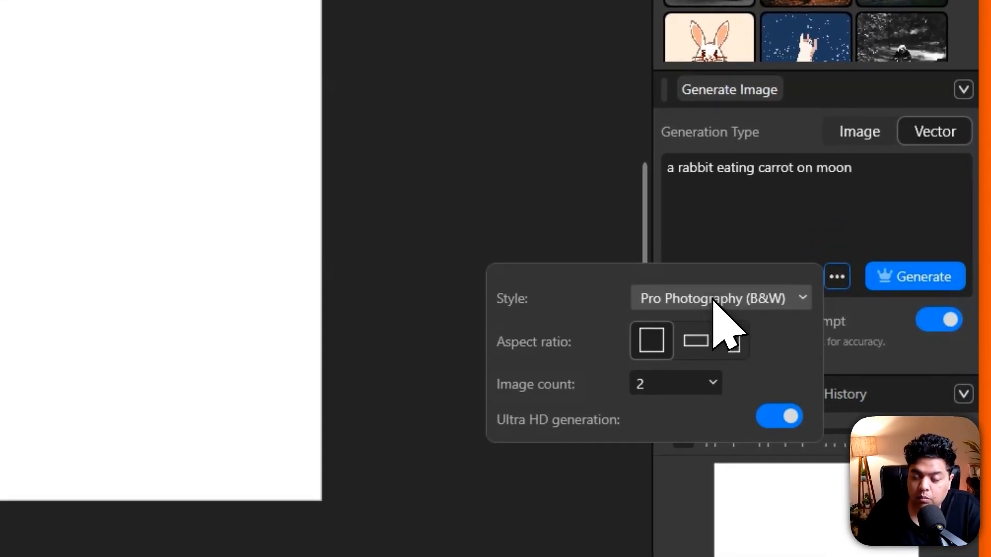
{"action": "left_click", "coordinate": [730, 301]}
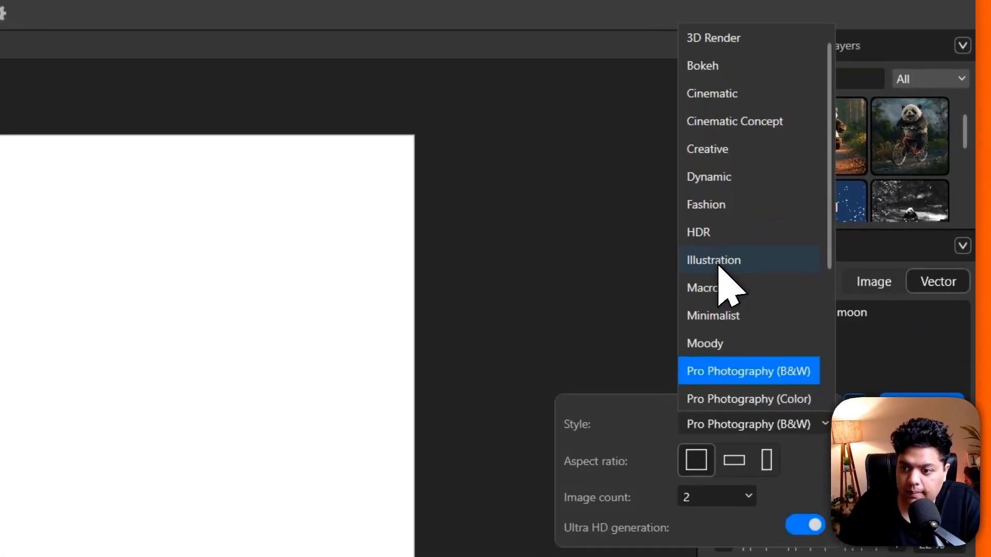
{"action": "left_click", "coordinate": [820, 219]}
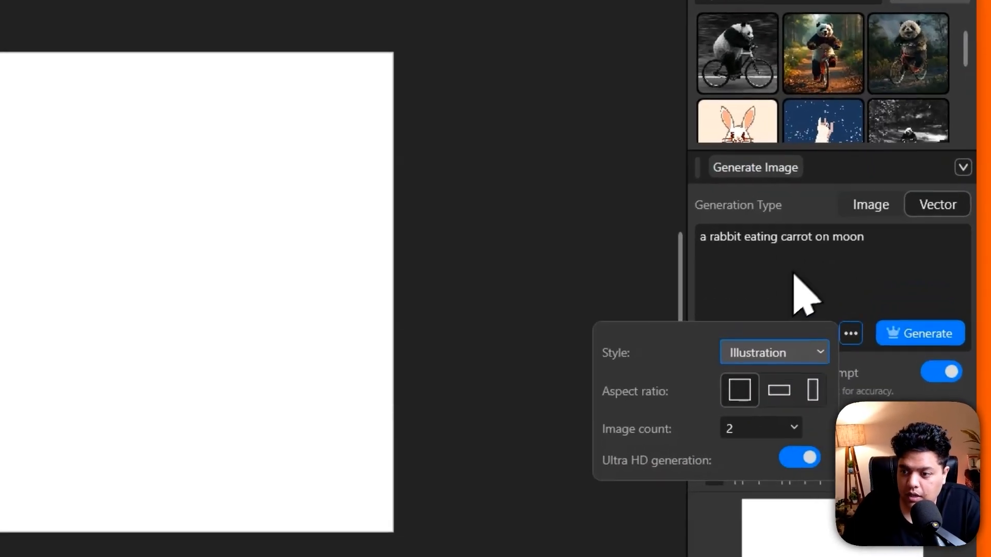
{"action": "left_click", "coordinate": [868, 272]}
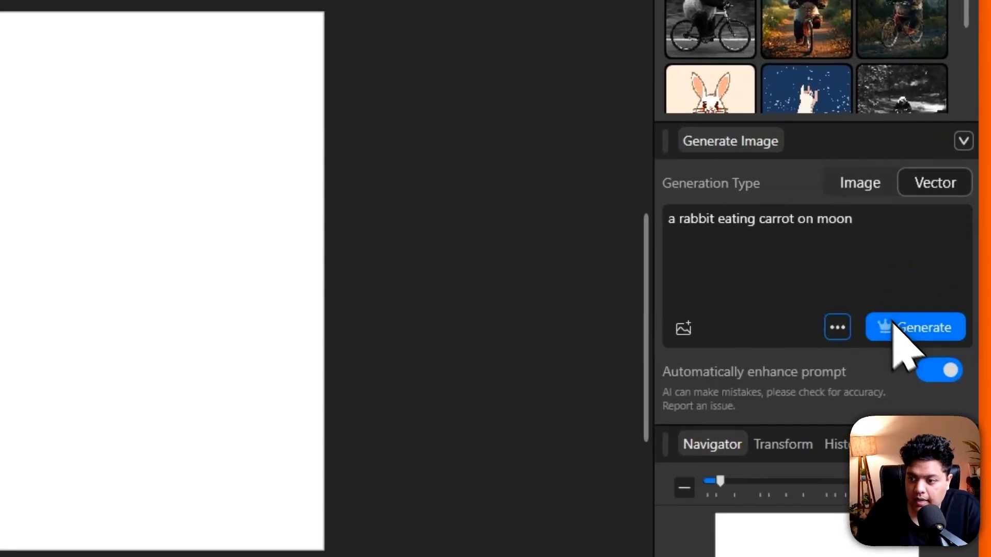
{"action": "left_click", "coordinate": [927, 291]}
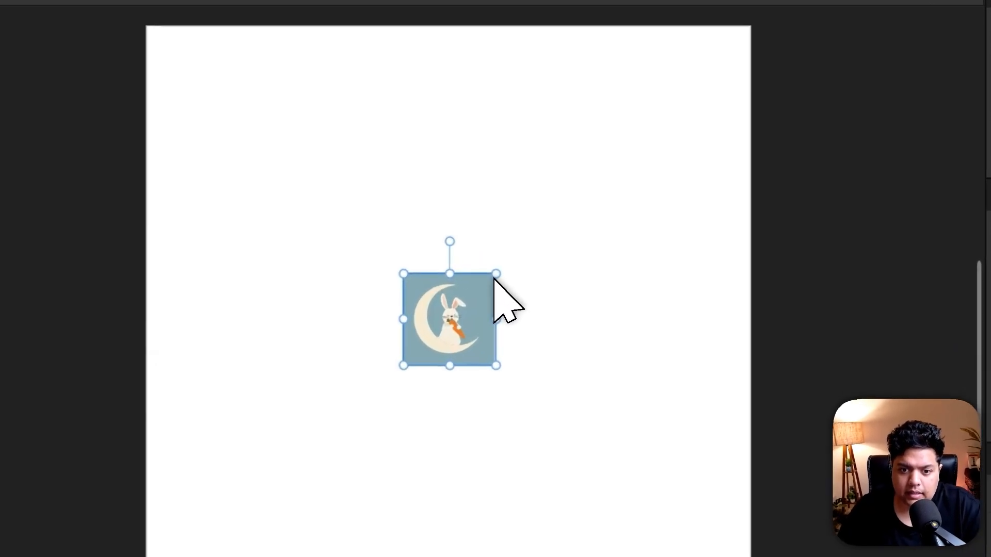
Enlarge the generated rabbit illustration until it nearly fills the page and centre it
{"action": "left_click_drag", "start_coordinate": [524, 257], "coordinate": [701, 89]}
{"action": "left_click_drag", "start_coordinate": [642, 228], "coordinate": [493, 285]}
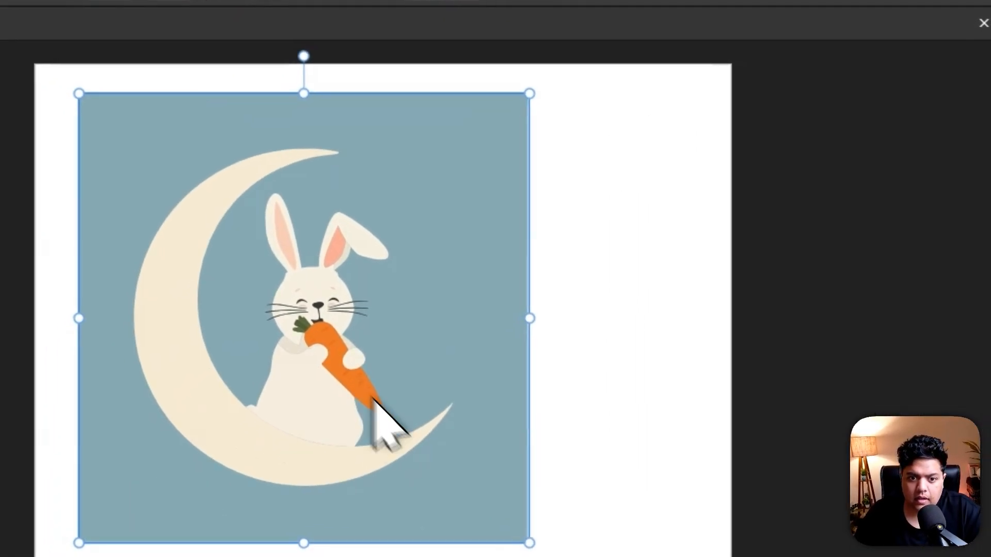
{"action": "left_click_drag", "start_coordinate": [452, 556], "coordinate": [615, 556]}
{"action": "left_click_drag", "start_coordinate": [610, 471], "coordinate": [621, 483]}
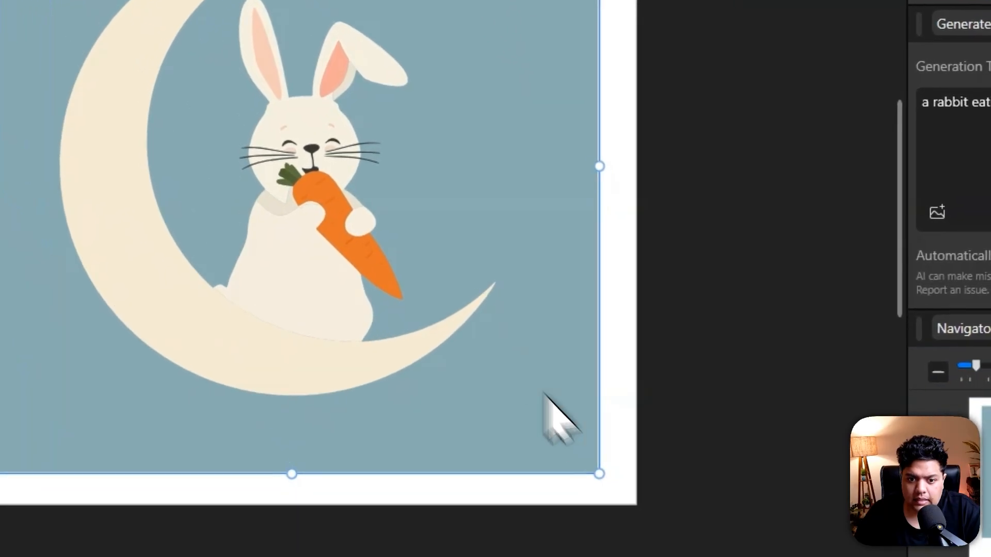
{"action": "left_click_drag", "start_coordinate": [498, 333], "coordinate": [495, 327]}
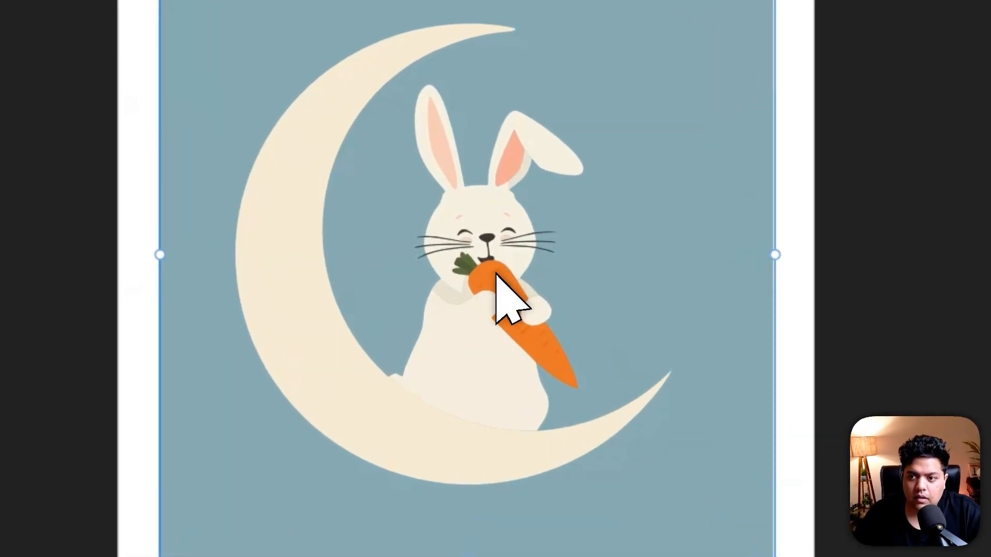
Select the orange carrot curve inside the rabbit illustration and try moving it away from the rabbit
{"action": "double_click", "coordinate": [496, 288]}
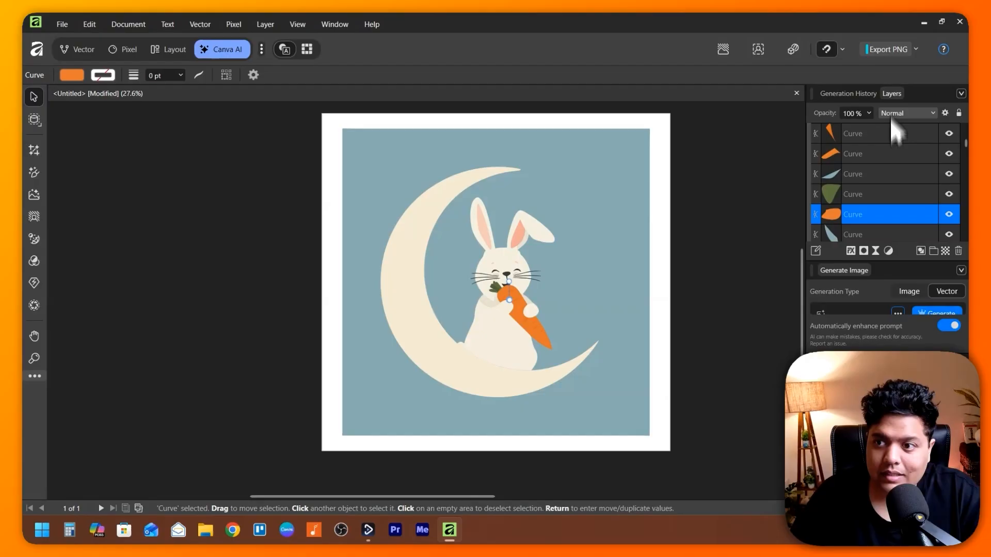
{"action": "scroll", "coordinate": [872, 175], "scroll_direction": "up", "scroll_amount": 1}
{"action": "scroll", "coordinate": [867, 178], "scroll_direction": "down", "scroll_amount": 1}
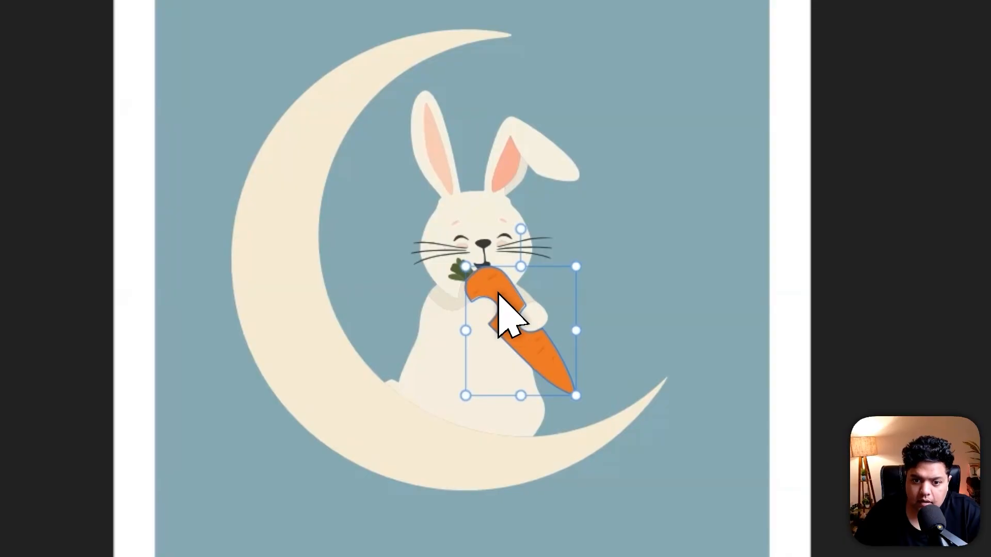
{"action": "left_click_drag", "start_coordinate": [499, 295], "coordinate": [662, 138]}
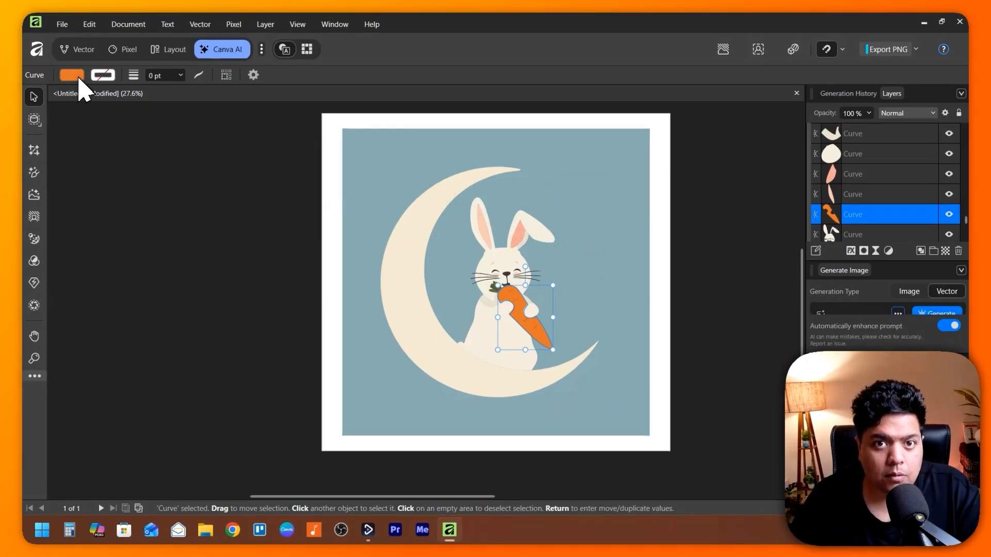
Try a green fill on the carrot curve, and toggle its layer visibility off and on
{"action": "left_click", "coordinate": [77, 78]}
{"action": "left_click_drag", "start_coordinate": [95, 185], "coordinate": [91, 191]}
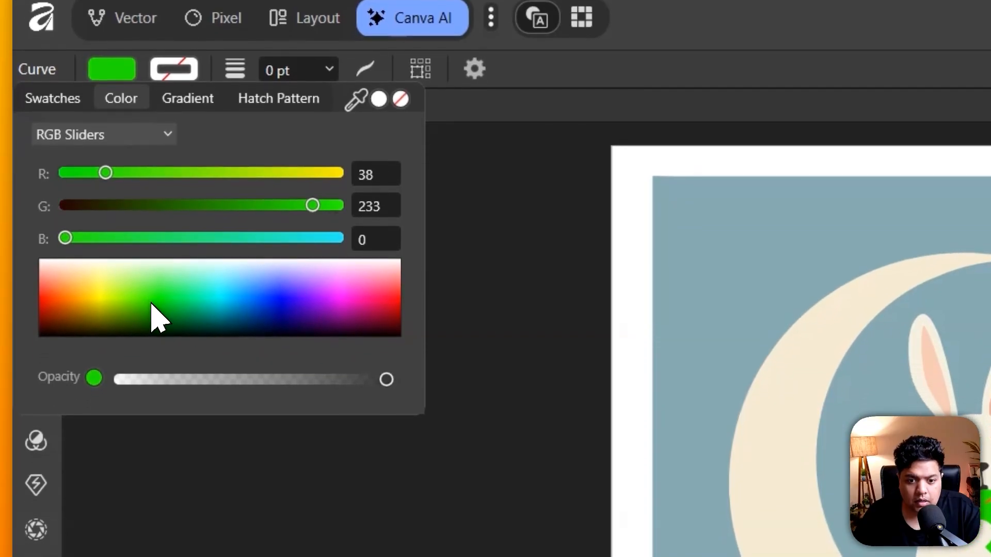
{"action": "left_click_drag", "start_coordinate": [155, 316], "coordinate": [156, 313]}
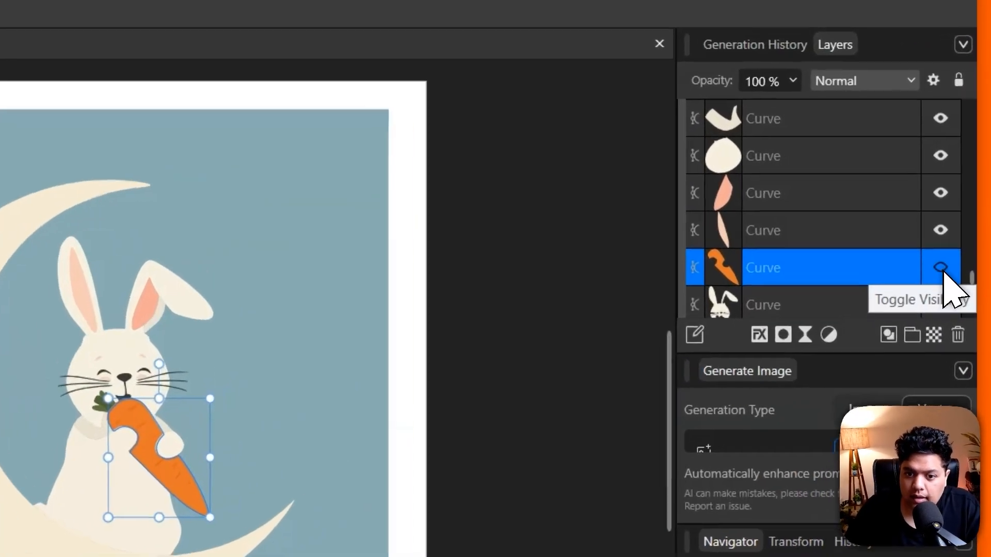
{"action": "left_click", "coordinate": [949, 215]}
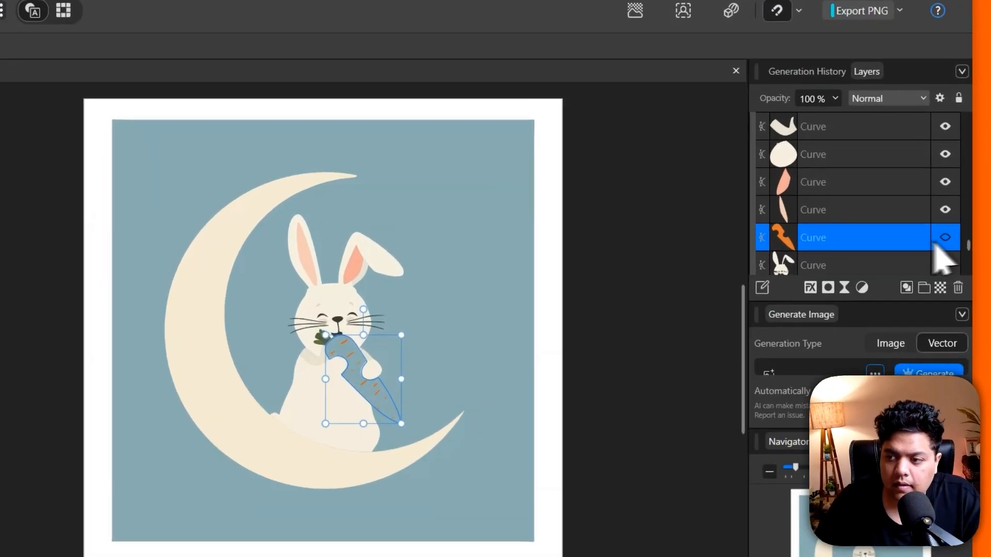
{"action": "left_click", "coordinate": [947, 222]}
Collapse the rabbit illustration's layer group and ungroup it into individual curves
{"action": "left_click_drag", "start_coordinate": [814, 278], "coordinate": [749, 321]}
{"action": "left_click", "coordinate": [676, 242]}
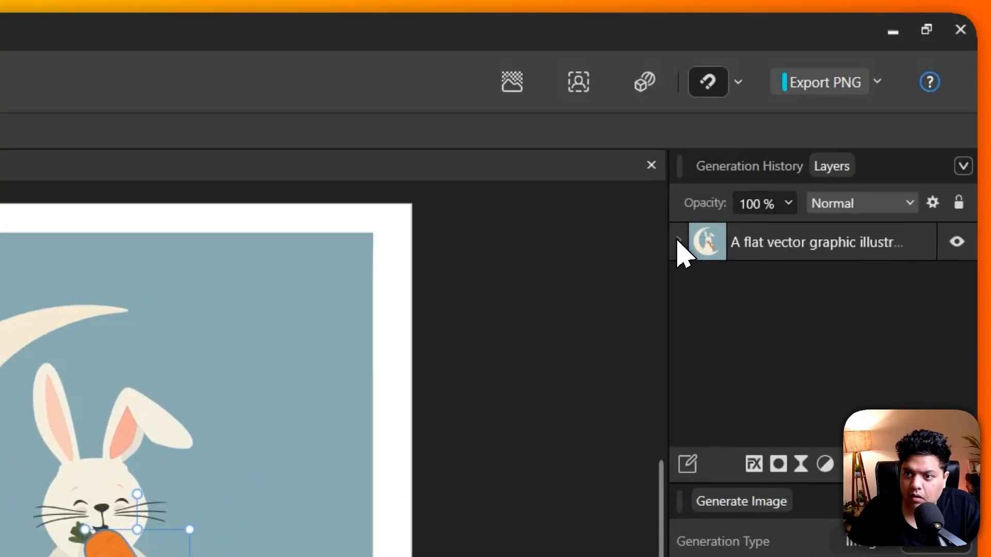
{"action": "left_click", "coordinate": [763, 255]}
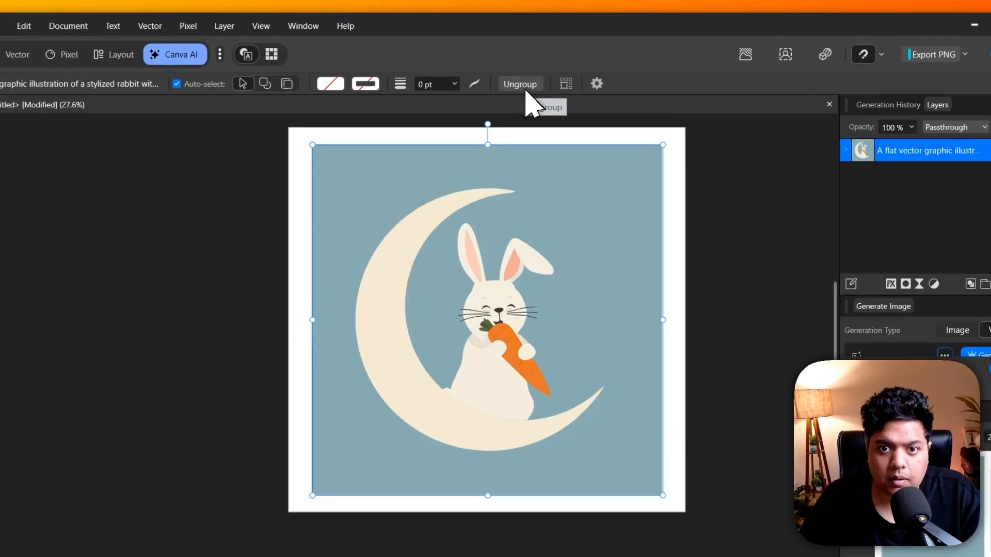
{"action": "left_click", "coordinate": [525, 88]}
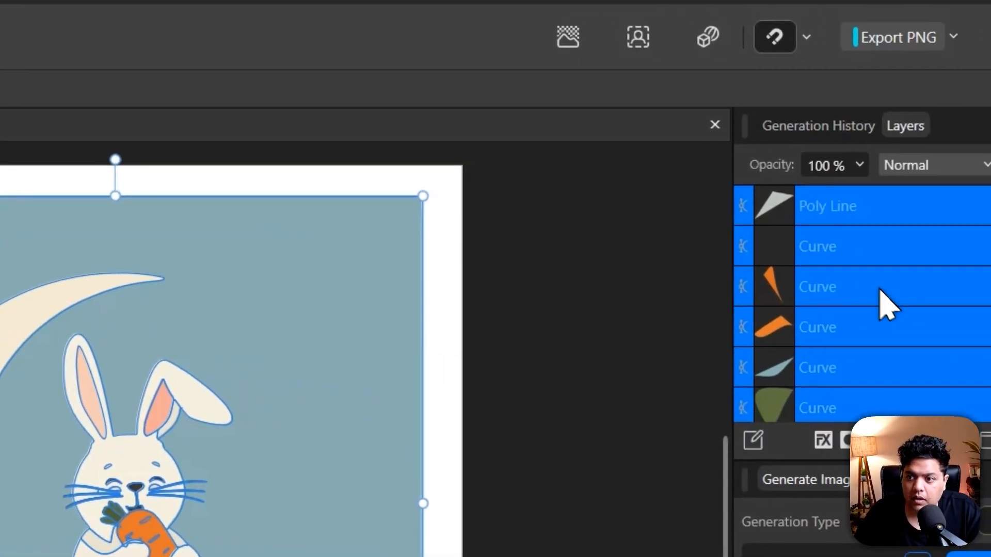
{"action": "left_click", "coordinate": [922, 196]}
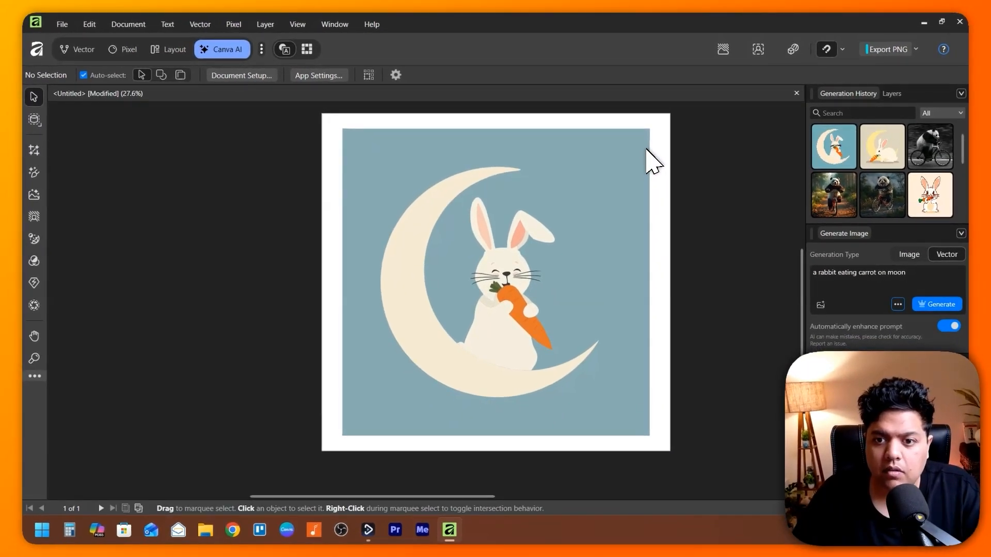
Try moving the blue background square sideways off the page and back behind the rabbit
{"action": "left_click", "coordinate": [628, 137]}
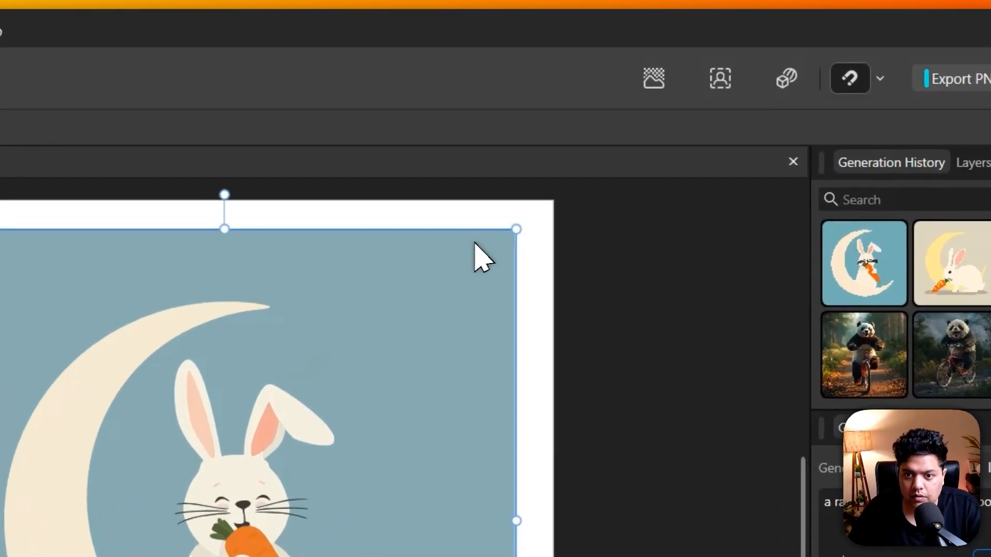
{"action": "left_click_drag", "start_coordinate": [627, 158], "coordinate": [434, 150]}
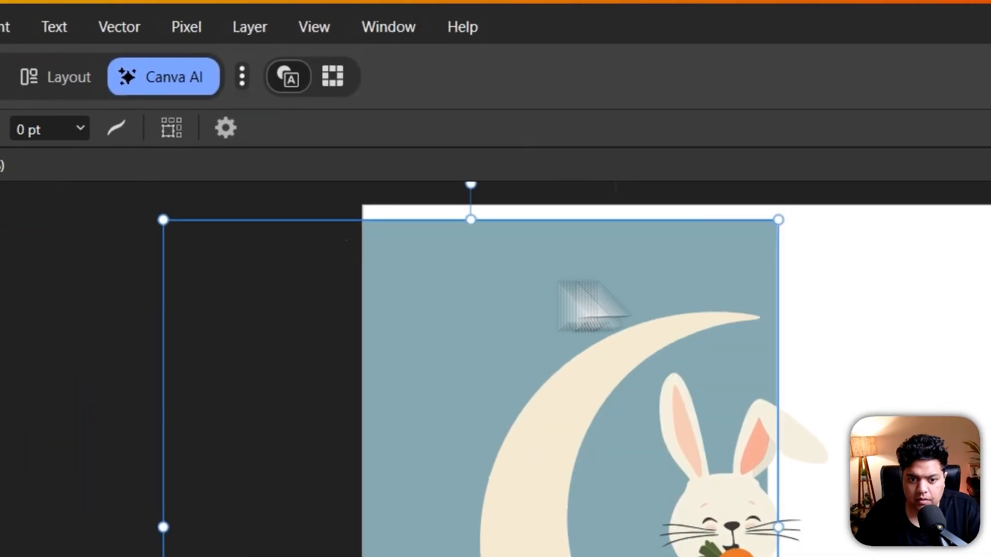
{"action": "left_click_drag", "start_coordinate": [577, 283], "coordinate": [985, 294]}
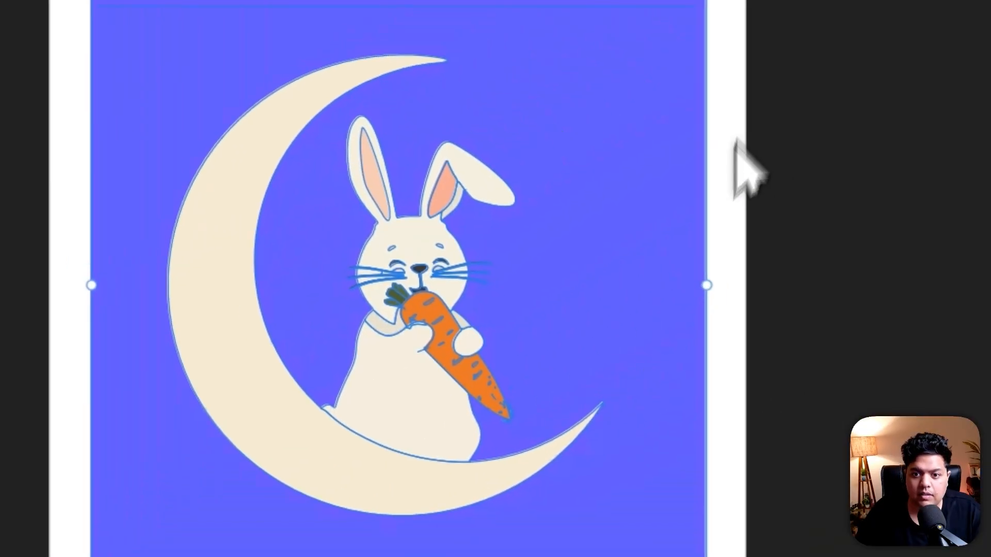
Delete all the ungrouped pieces of the rabbit illustration from the page
{"action": "left_click_drag", "start_coordinate": [981, 26], "coordinate": [398, 391]}
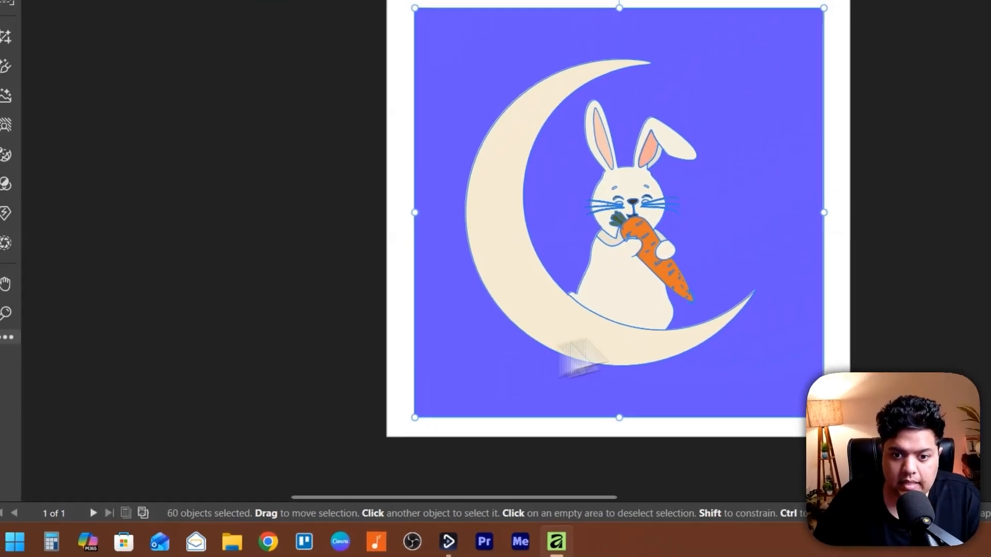
{"action": "key", "text": "Delete"}
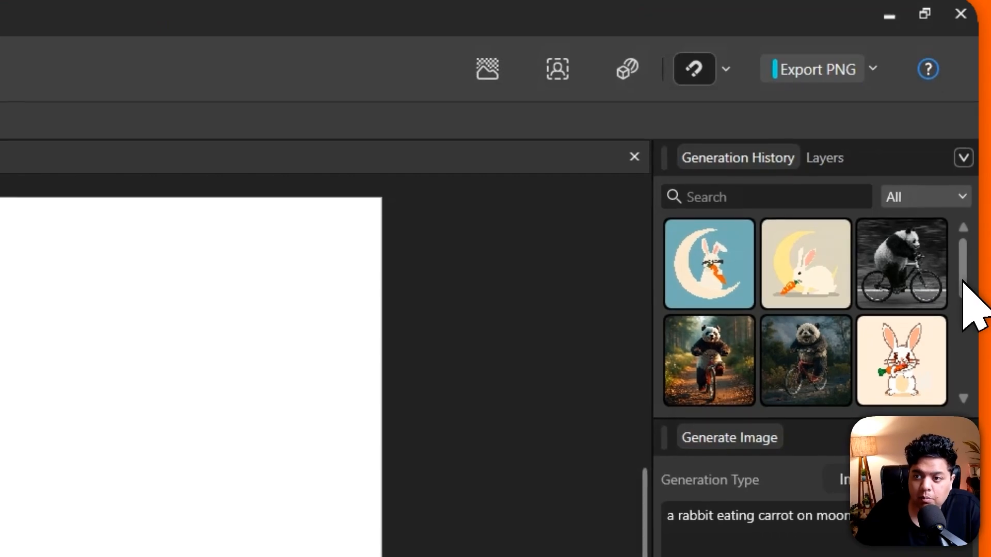
Filter the generation history by Vector, and switch the filter to Image
{"action": "left_click", "coordinate": [926, 196]}
{"action": "left_click", "coordinate": [924, 278]}
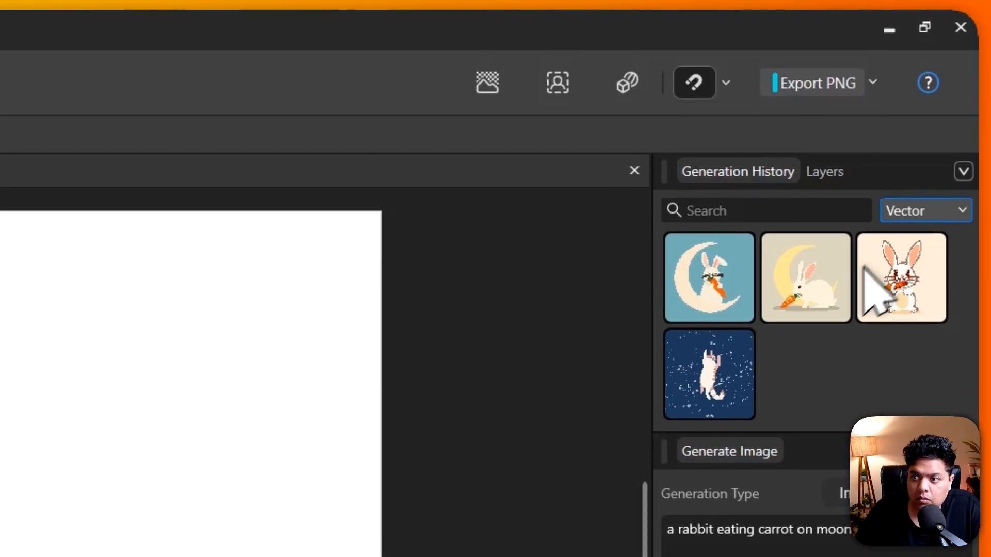
{"action": "left_click", "coordinate": [926, 197]}
{"action": "left_click", "coordinate": [904, 269]}
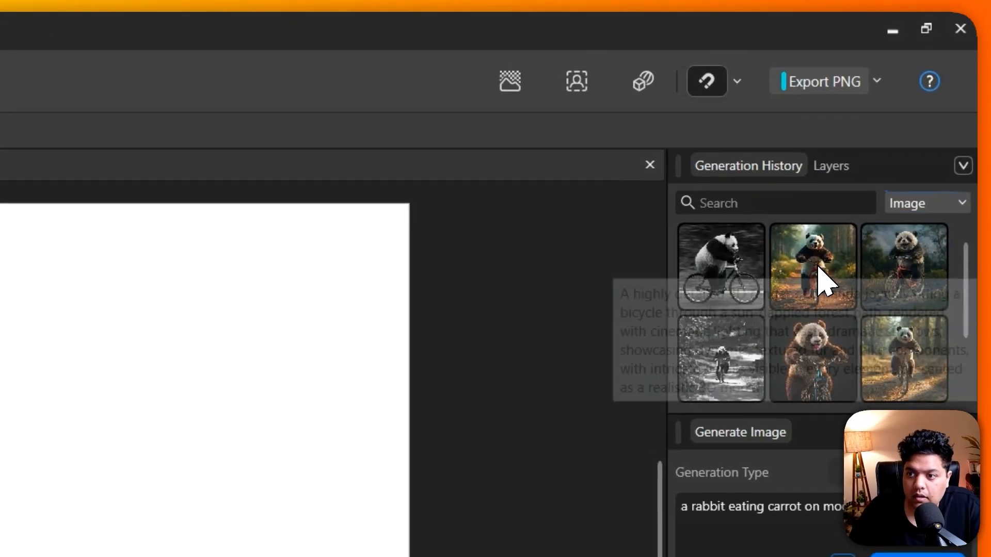
Try placing the forest-path panda render on the page, undo it, and open the render as a new document
{"action": "left_click_drag", "start_coordinate": [884, 144], "coordinate": [480, 304]}
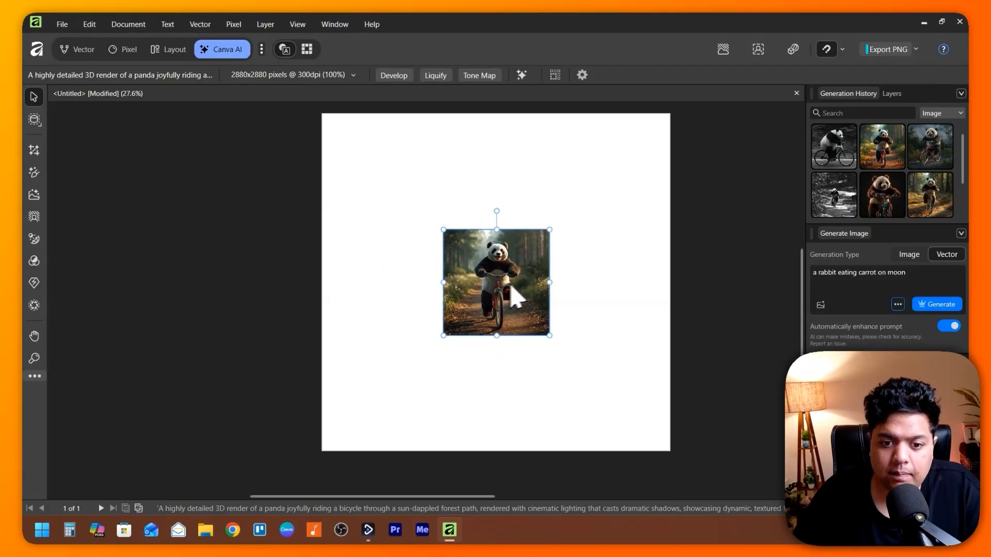
{"action": "key", "text": "ctrl+z"}
{"action": "right_click", "coordinate": [883, 155]}
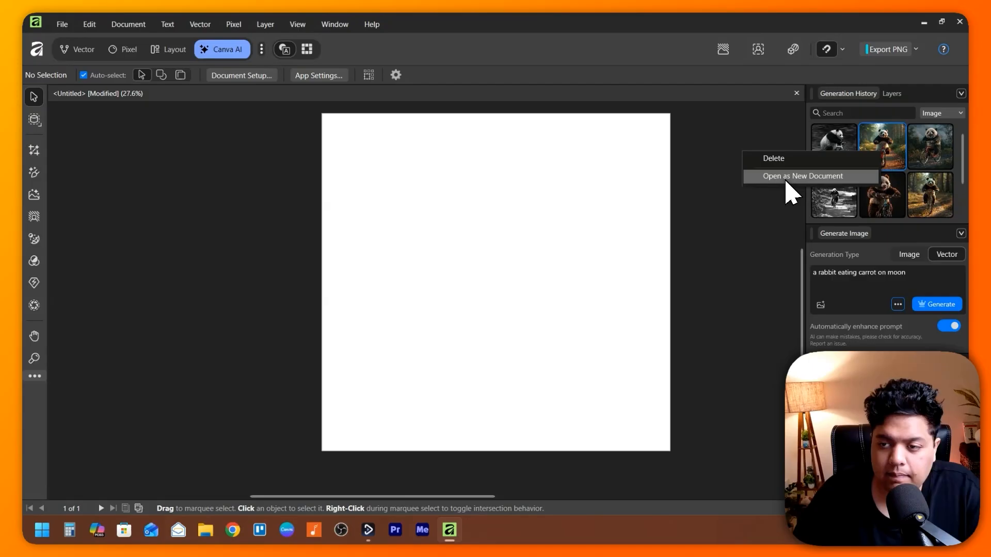
{"action": "left_click", "coordinate": [802, 176]}
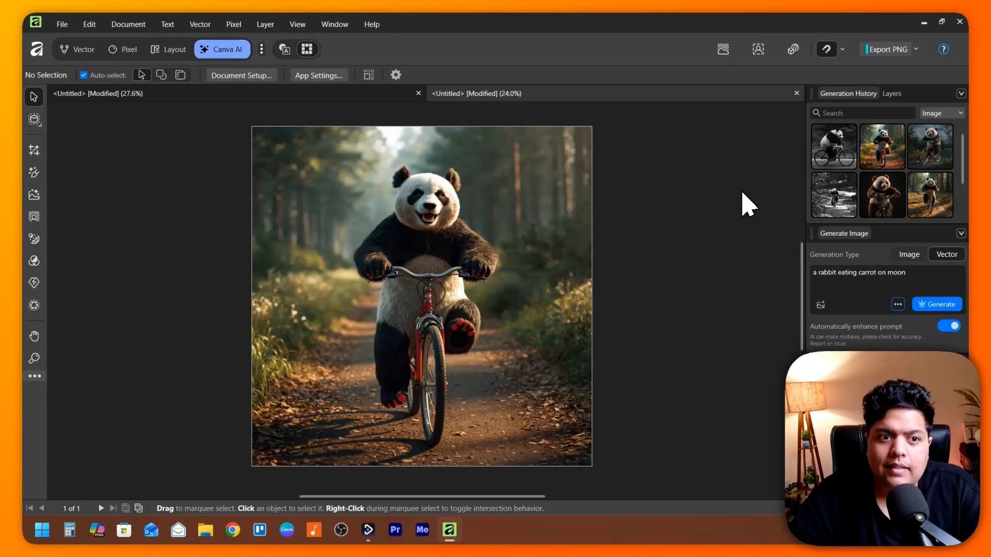